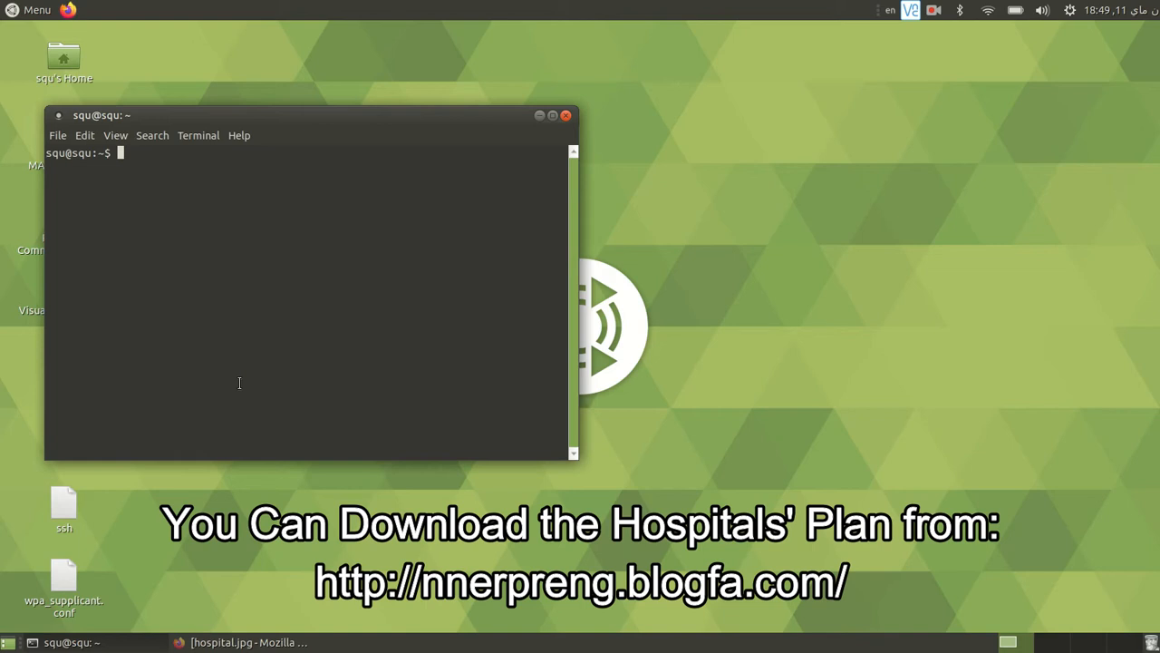
- Launch Gazebo from the terminal with the command gazebo
type("gazebo")
key("Return")
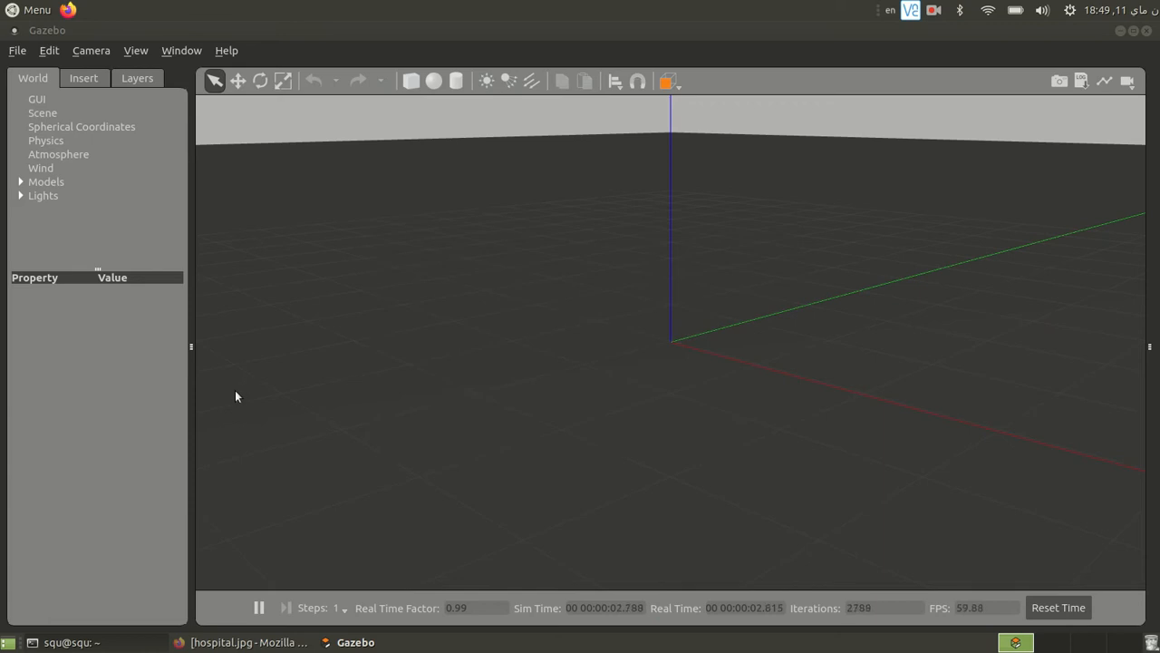
left_click(15, 10)
left_click(18, 11)
- Open the floor plan image IlGFQ6h2.jpeg from the nnerpr_ws folder in the home directory and examine its room layout
left_click(1121, 30)
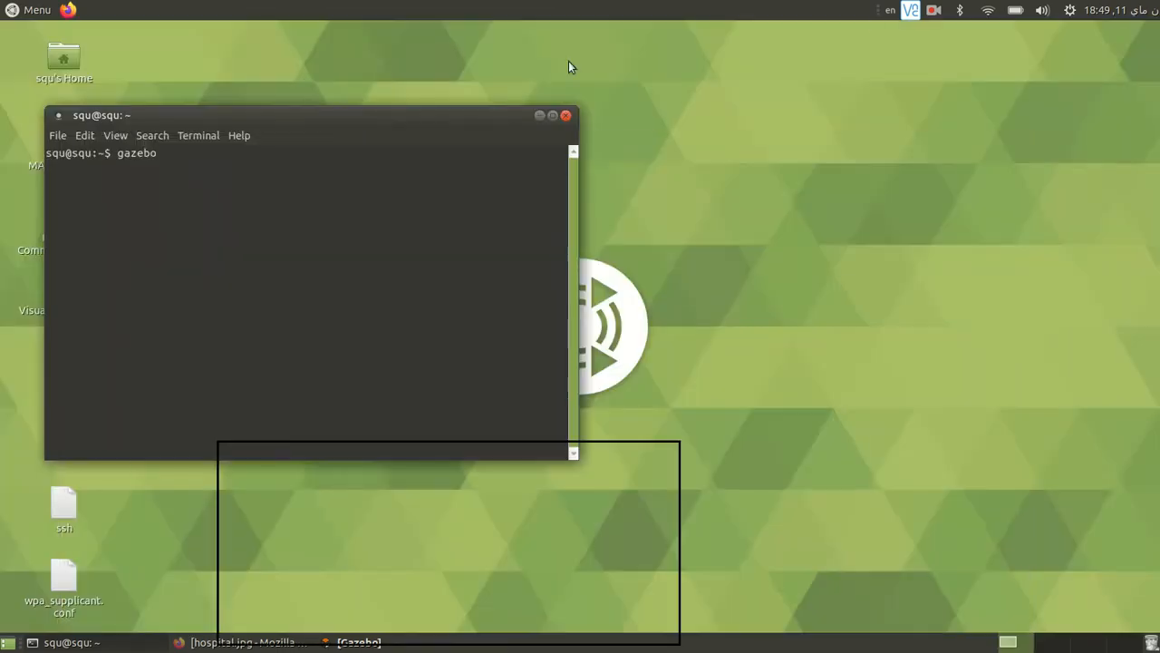
double_click(63, 59)
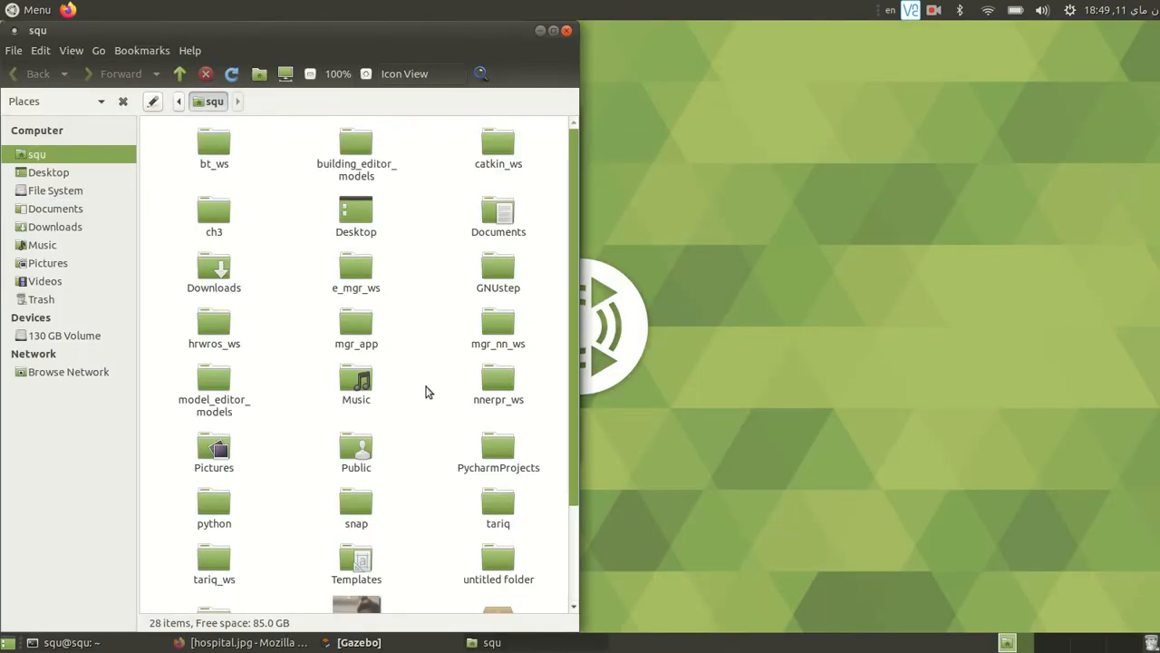
scroll(429, 391, "down", 3)
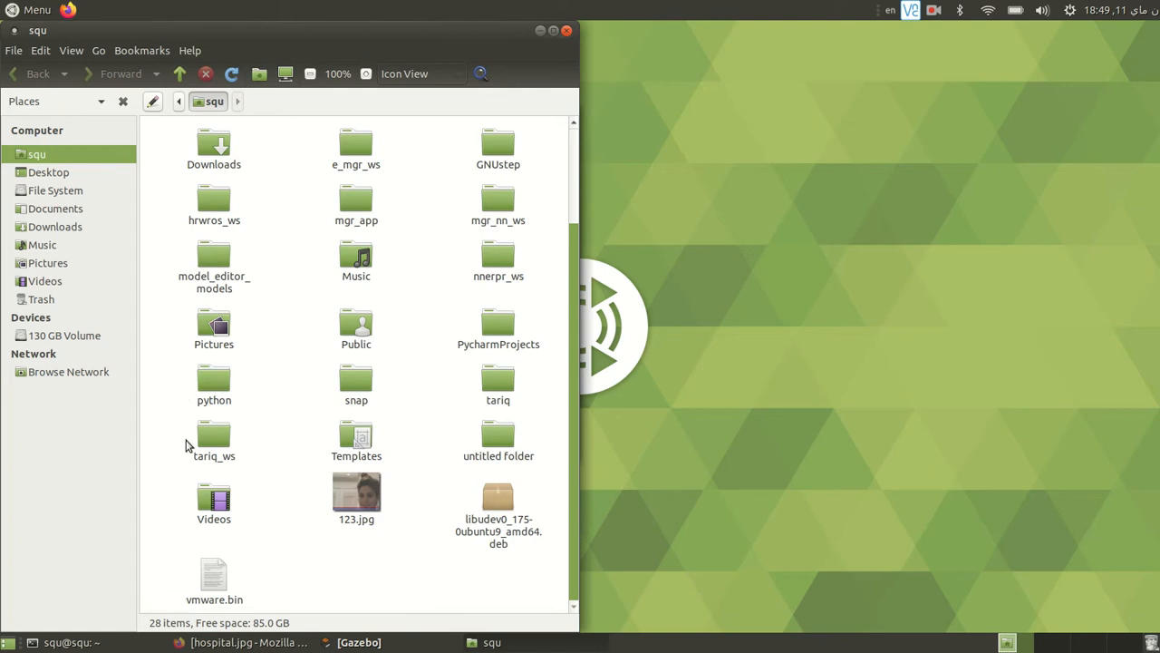
double_click(497, 257)
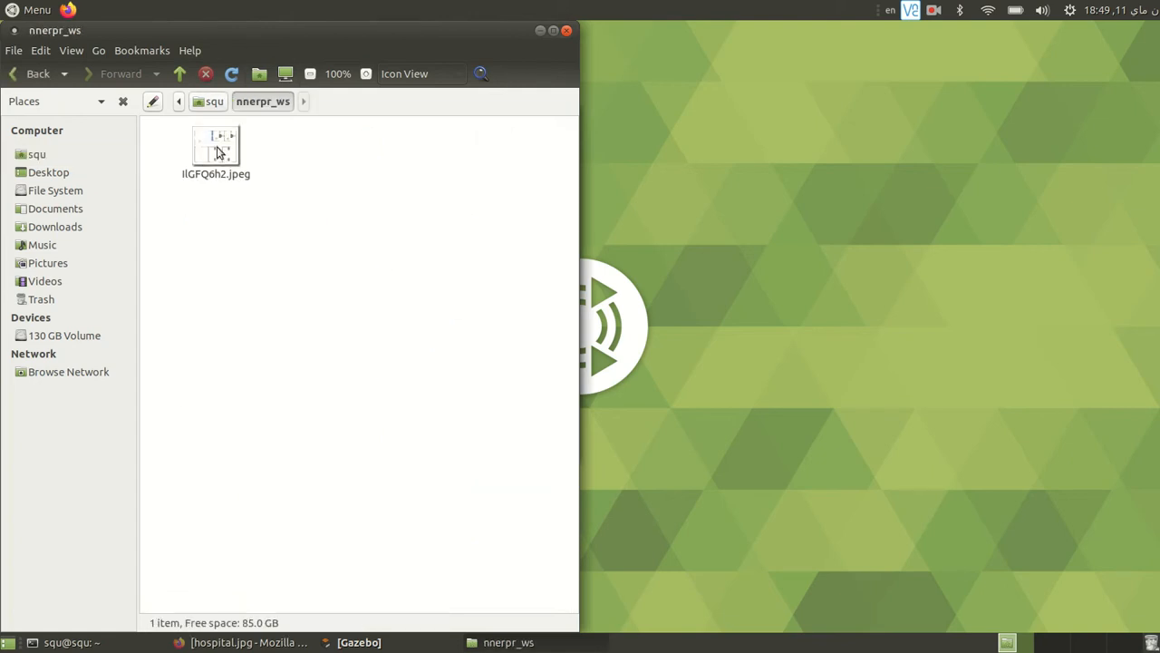
double_click(217, 151)
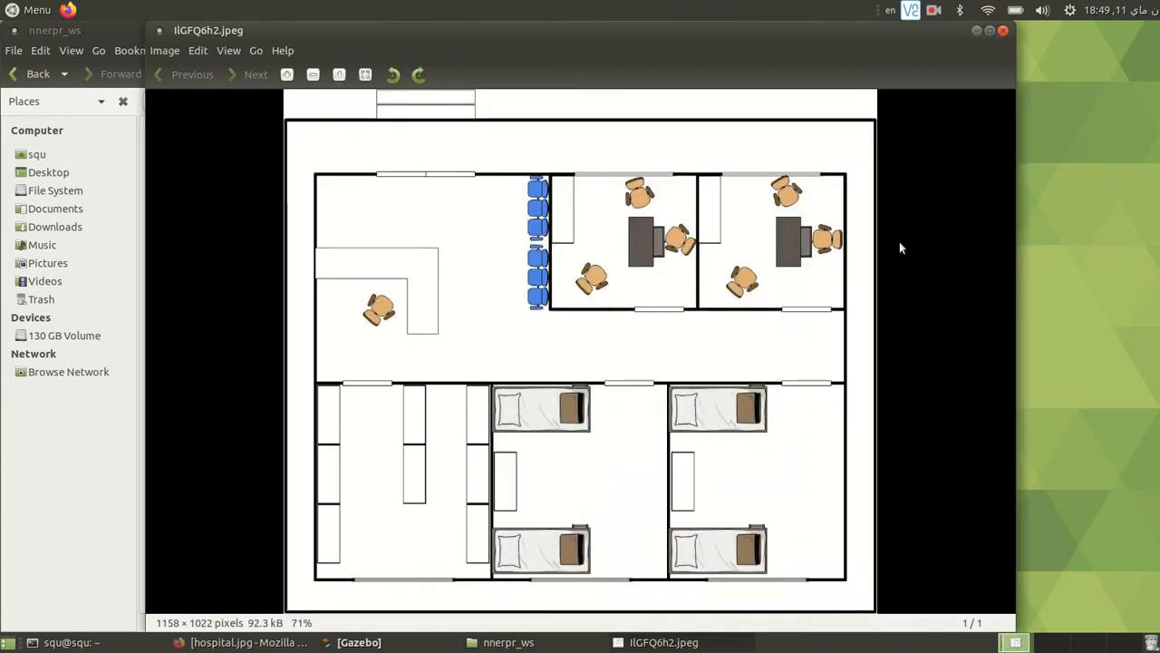
left_click(990, 30)
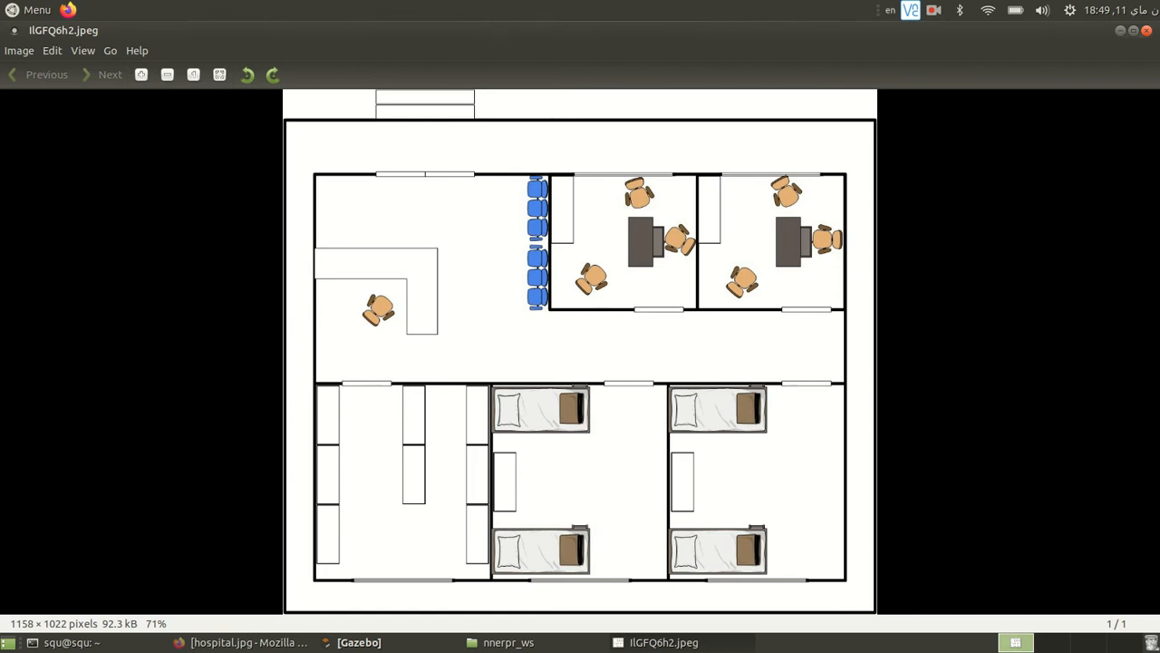
left_click(1120, 31)
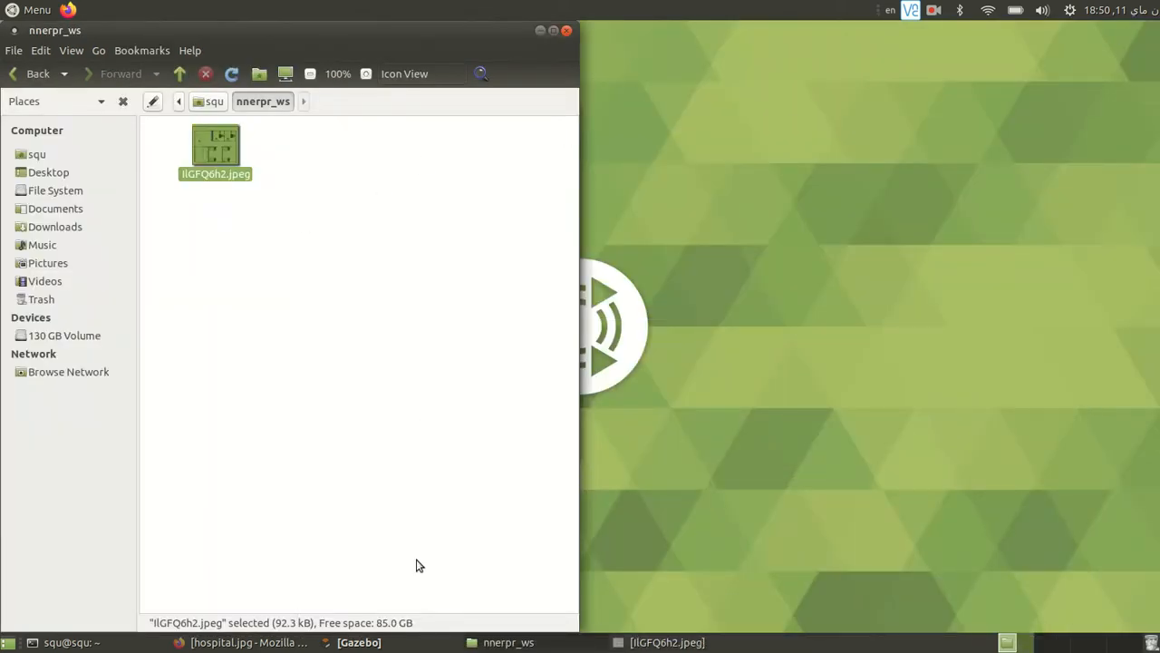
- Switch back to Gazebo and open the Building Editor
left_click(353, 642)
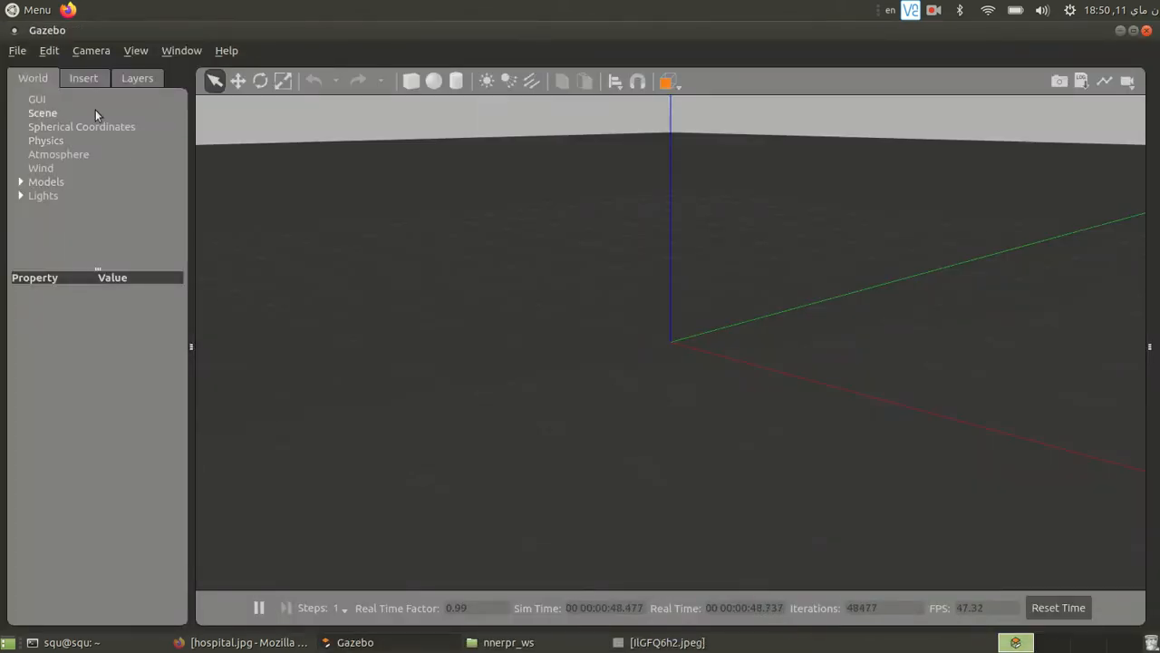
left_click(49, 51)
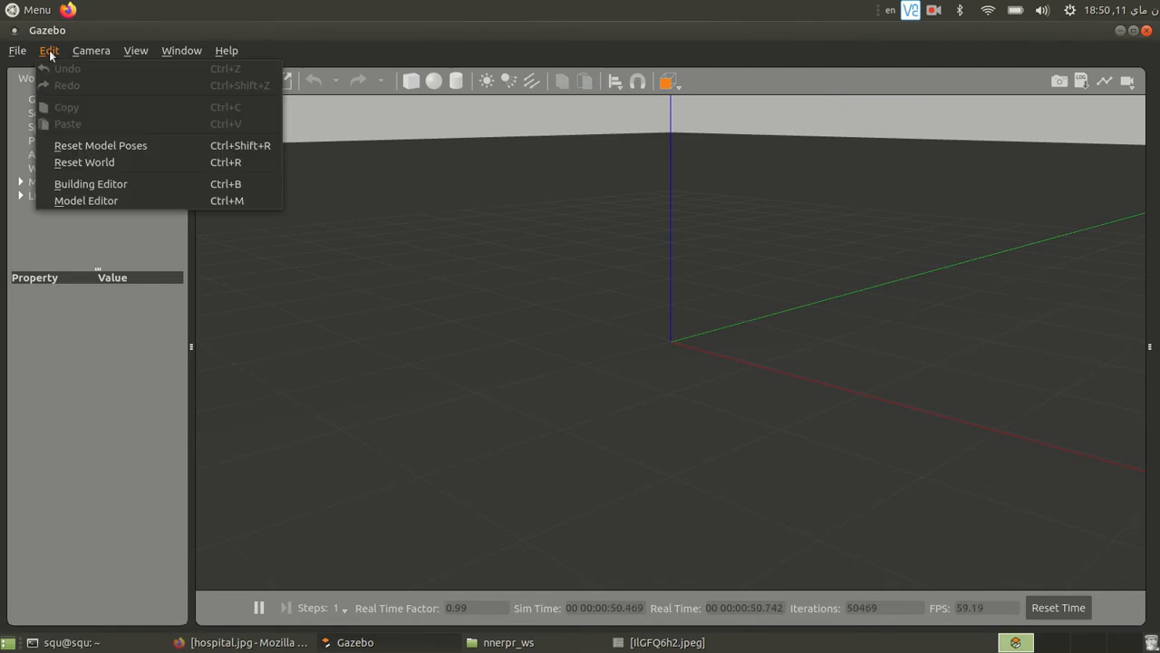
left_click(109, 184)
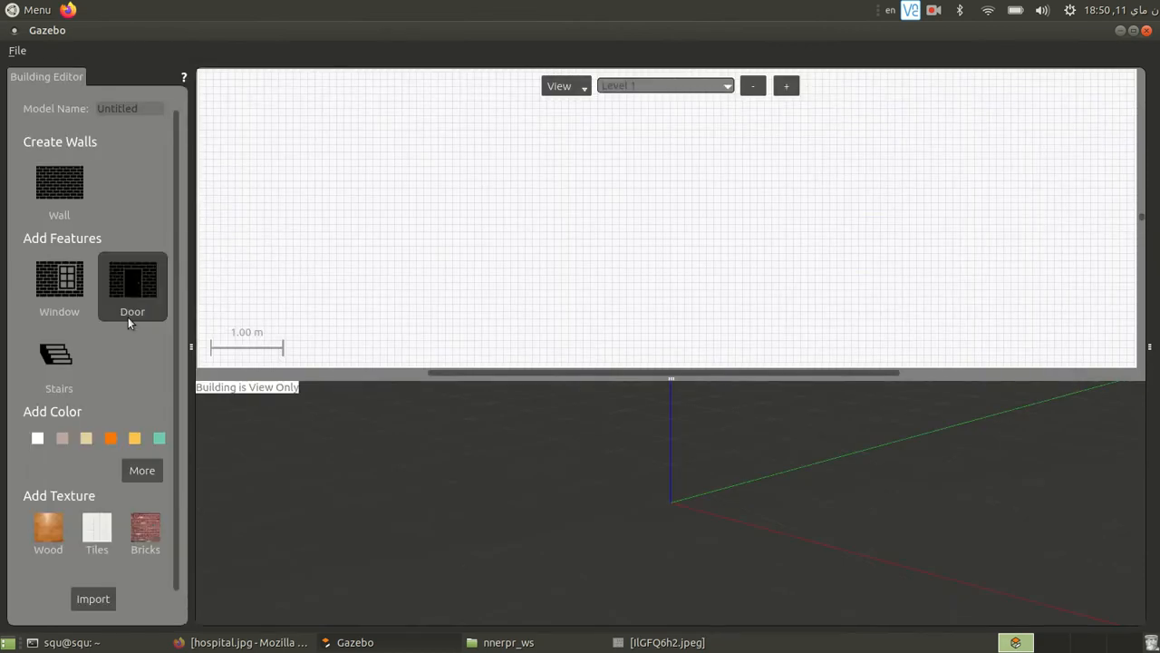
- Draw a closed rectangle of four walls about 3.75 m wide in the floor plan and end the wall drawing
left_click(72, 191)
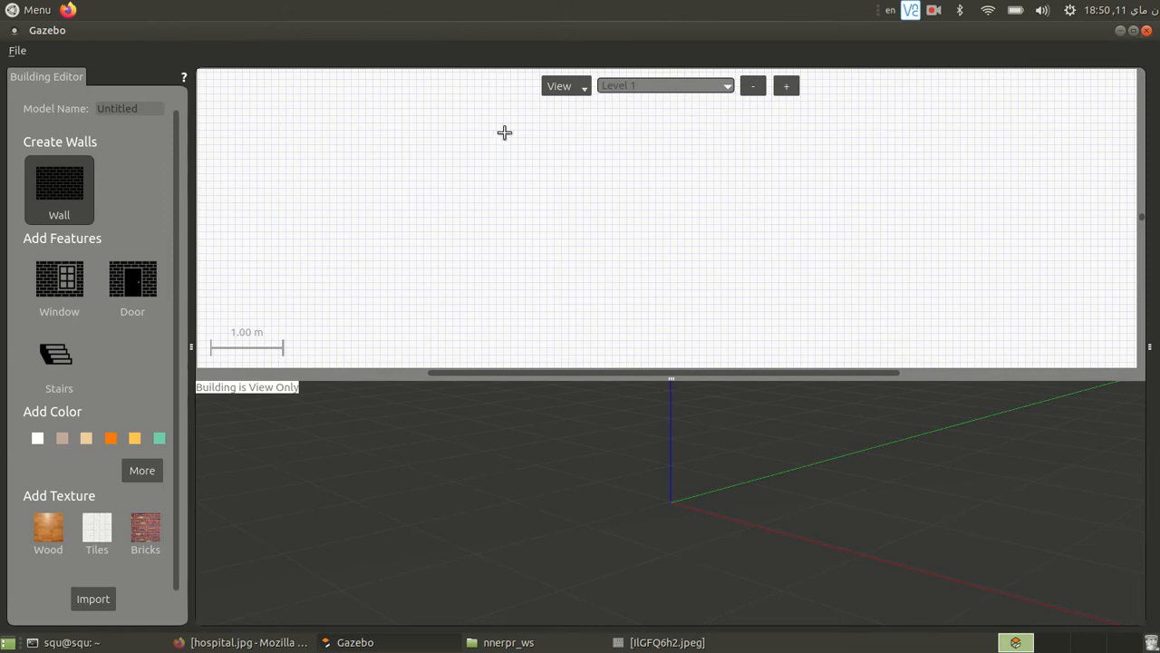
left_click(696, 137)
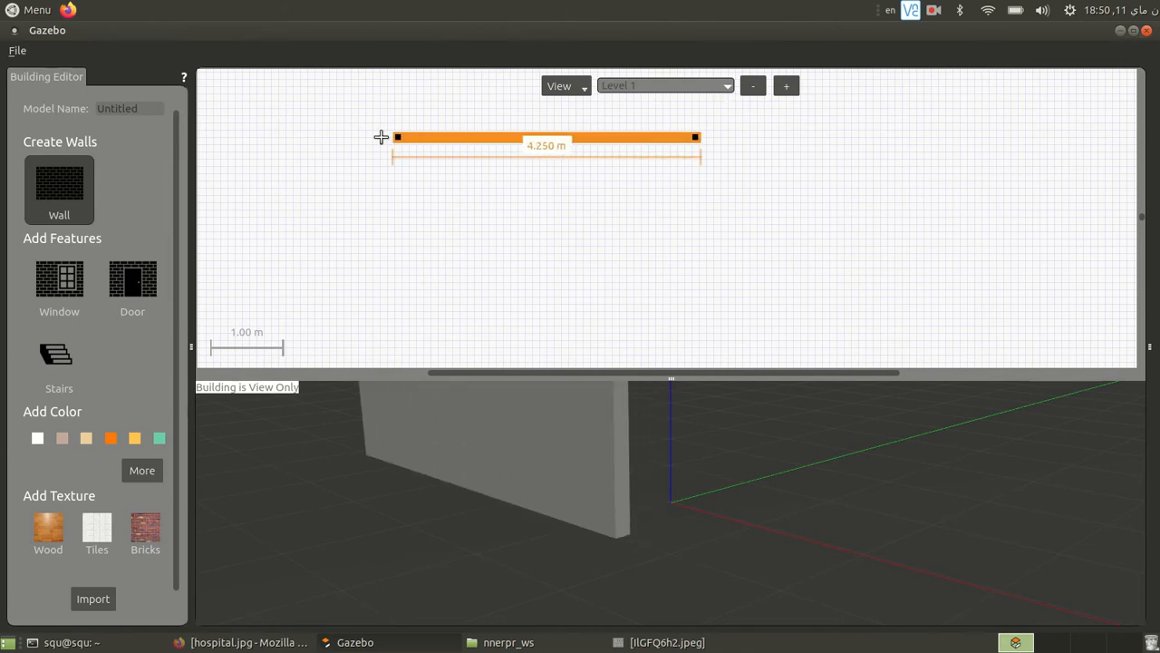
left_click(428, 138)
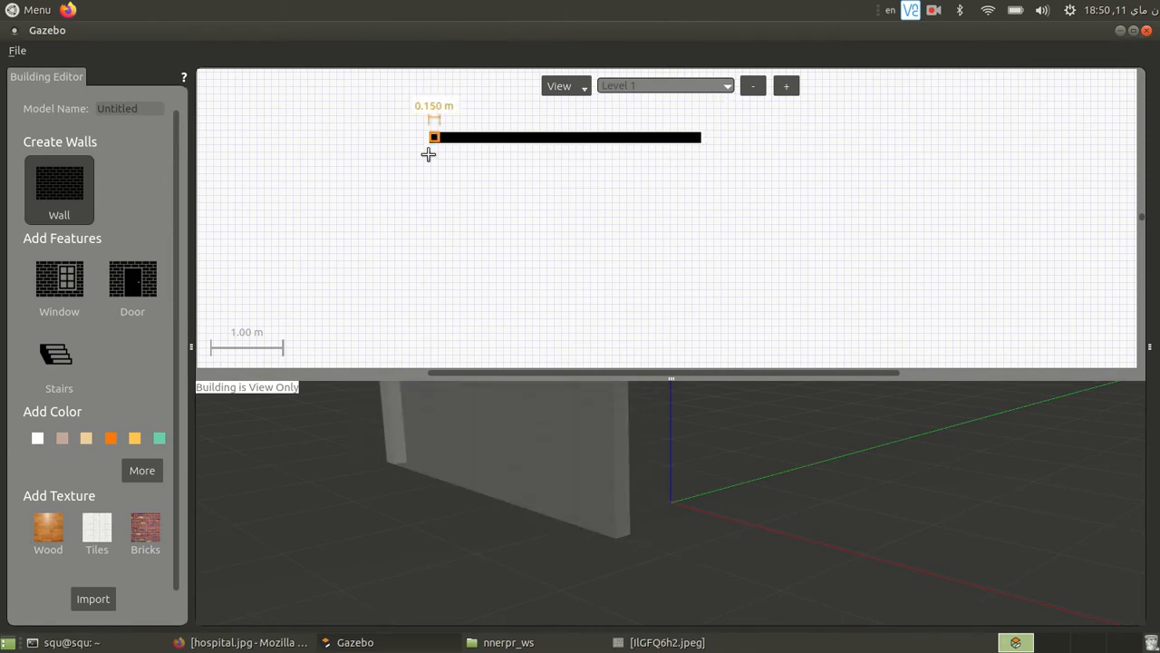
left_click(434, 254)
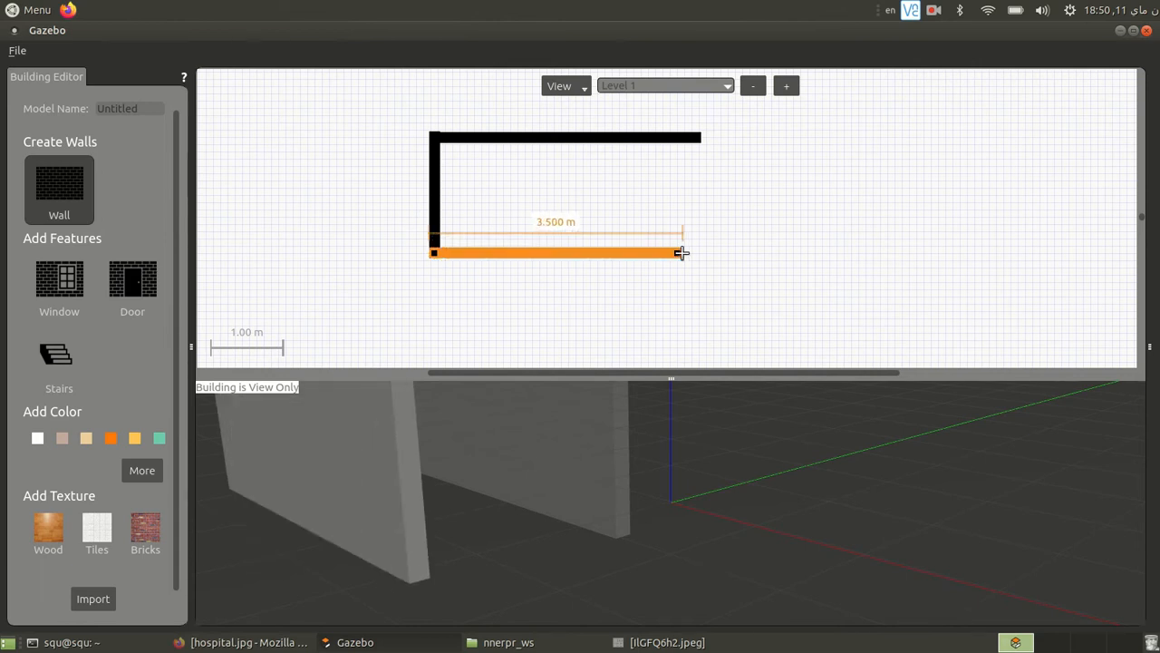
left_click(708, 251)
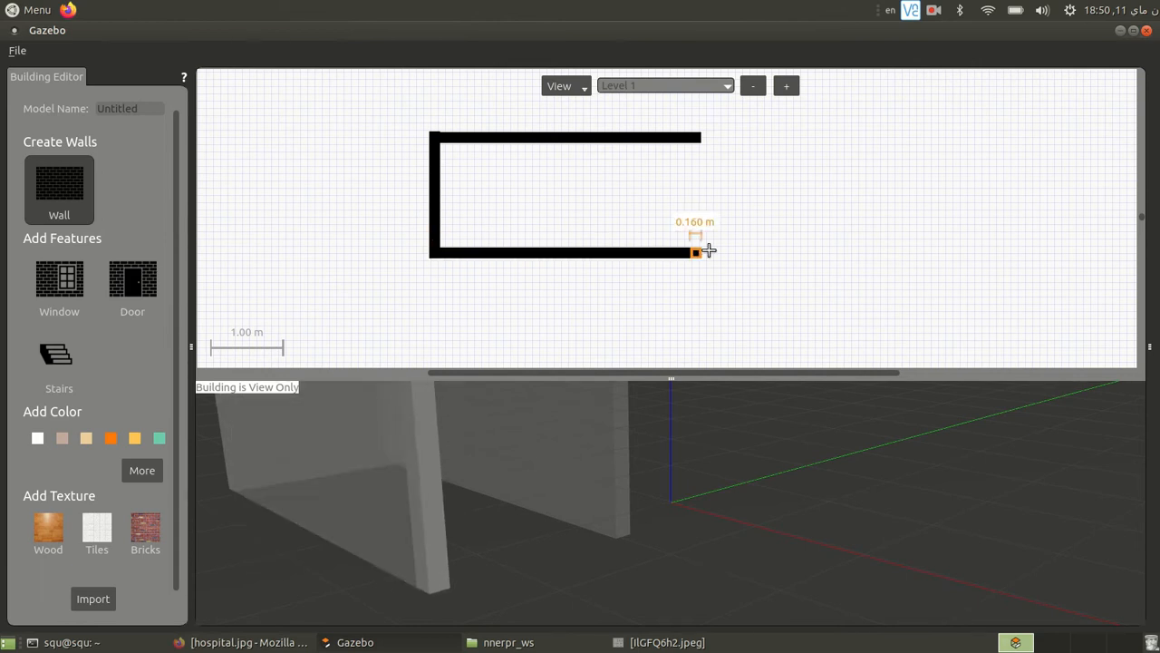
left_click(696, 137)
key("Escape")
- Set the rectangle's upper wall to start at x 0, y 0 m and end at x 4, y 0 m
scroll(634, 504, "down", 3)
middle_click_drag(568, 473, 599, 520)
scroll(599, 526, "down", 5)
scroll(505, 405, "up", 3)
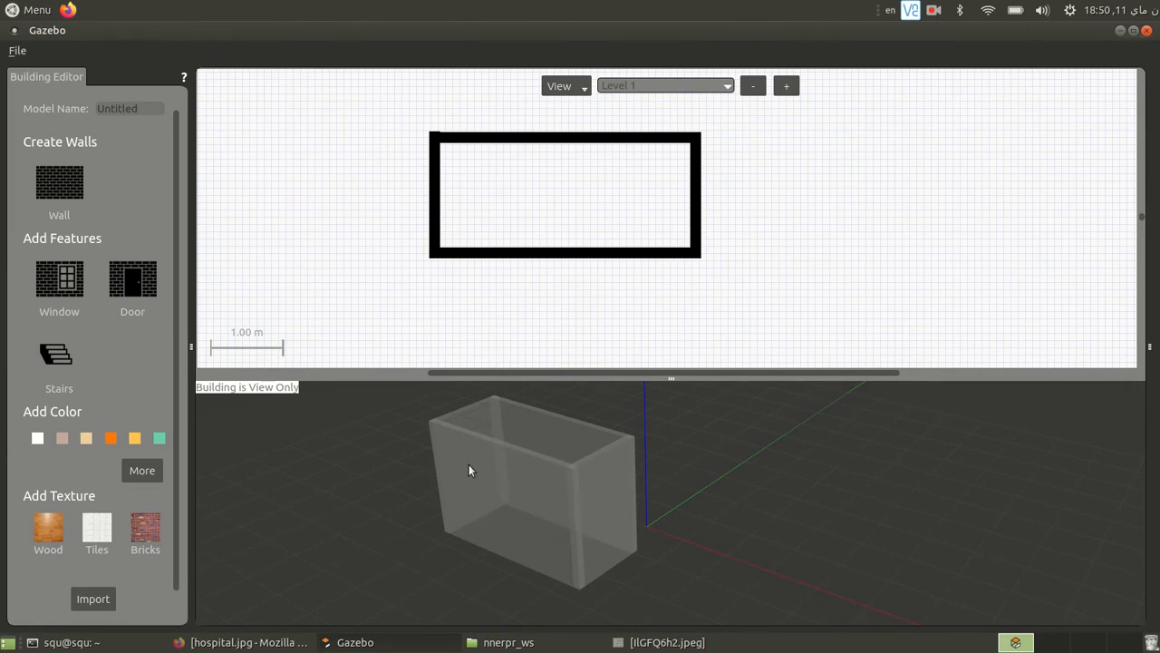
double_click(555, 140)
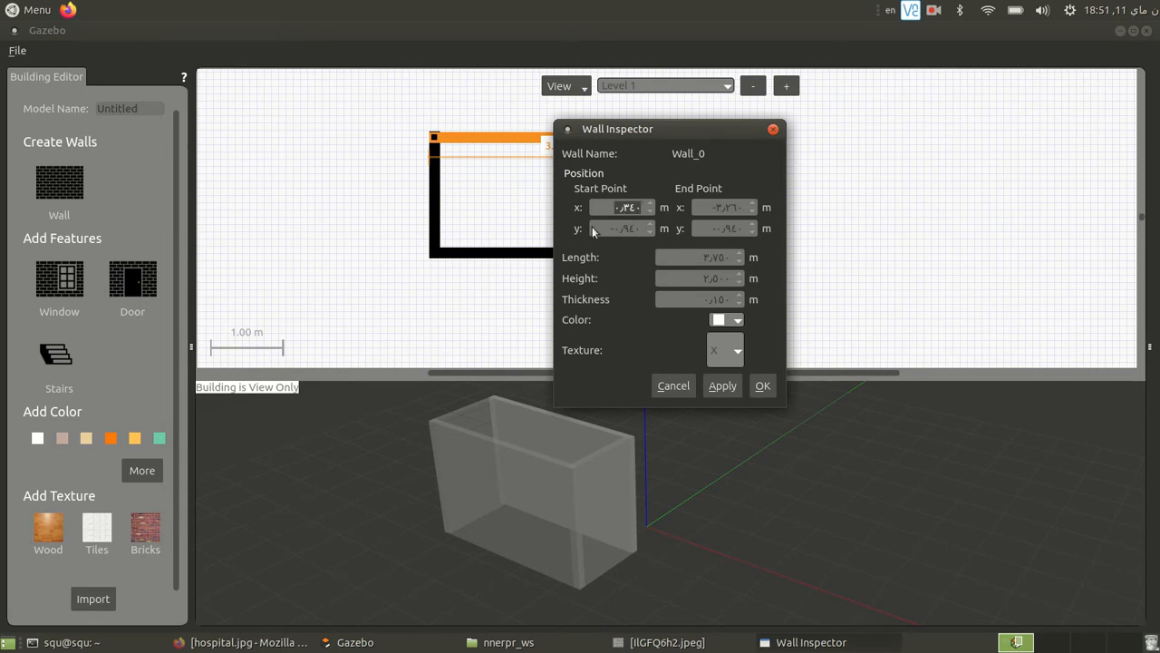
type("0")
key("Tab")
type("0")
key("Tab")
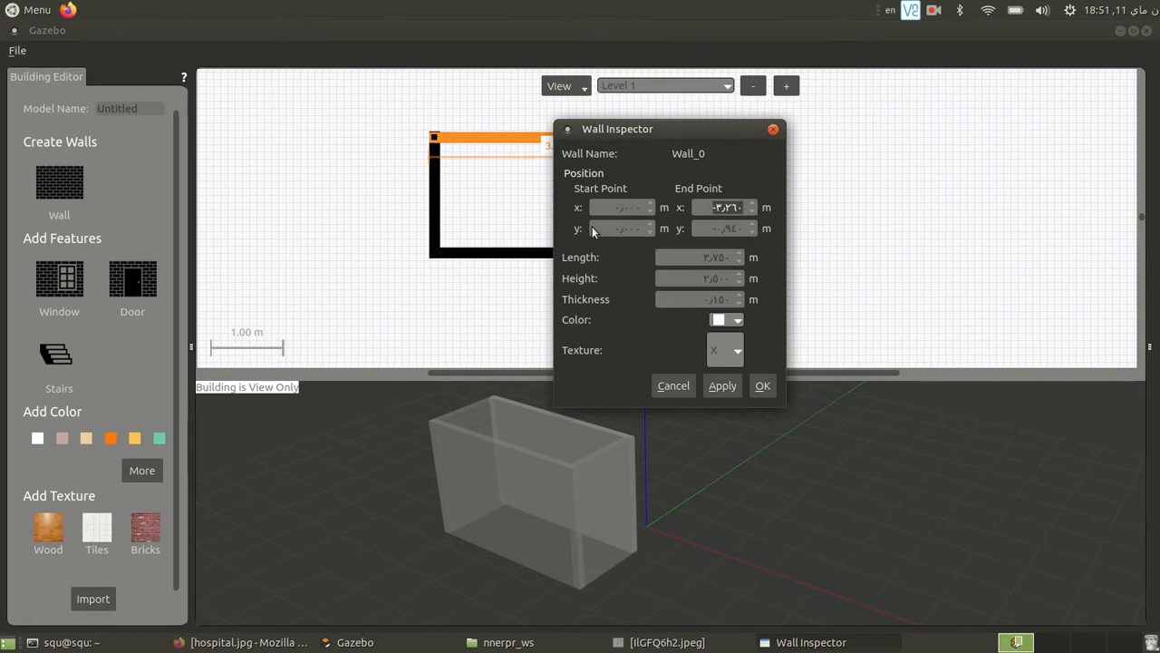
type("4")
key("Tab")
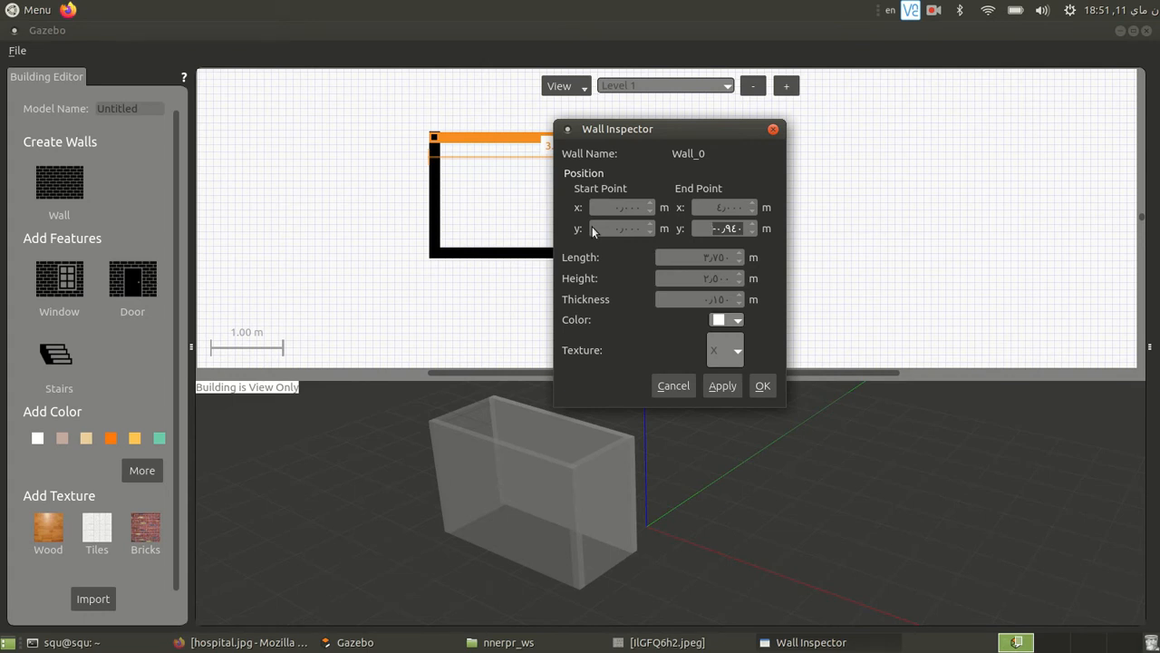
type("0")
key("Return")
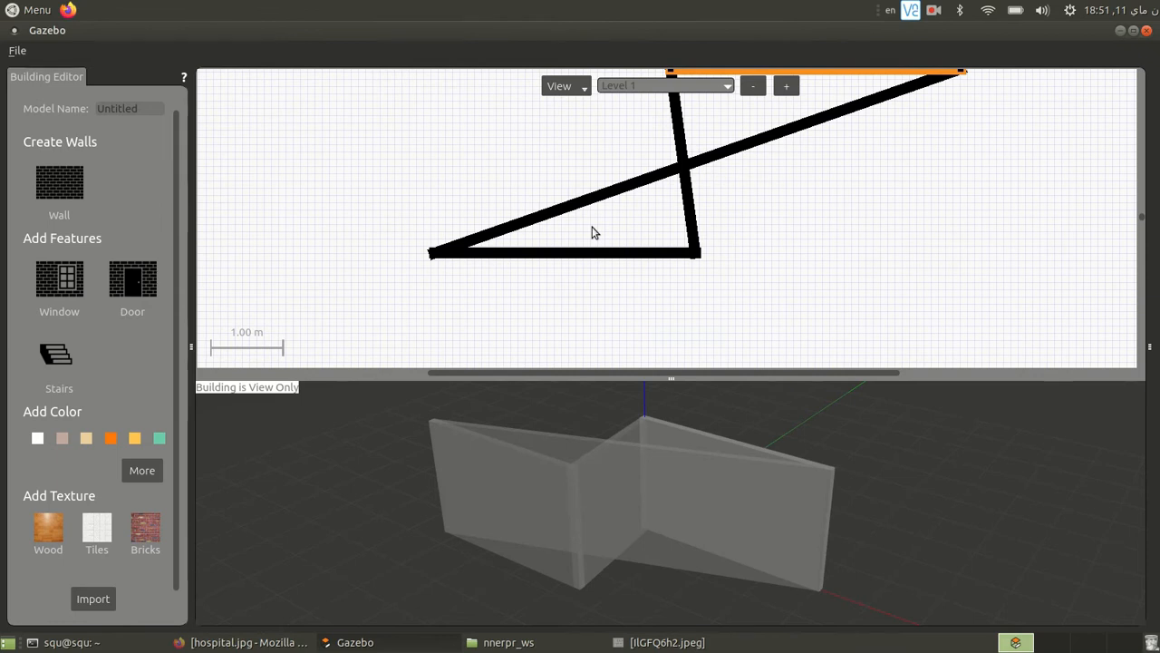
- Examine the color and texture choices in the upper horizontal wall's properties, then close them without changes
scroll(884, 241, "down", 1)
scroll(884, 241, "down", 1)
scroll(858, 133, "up", 1)
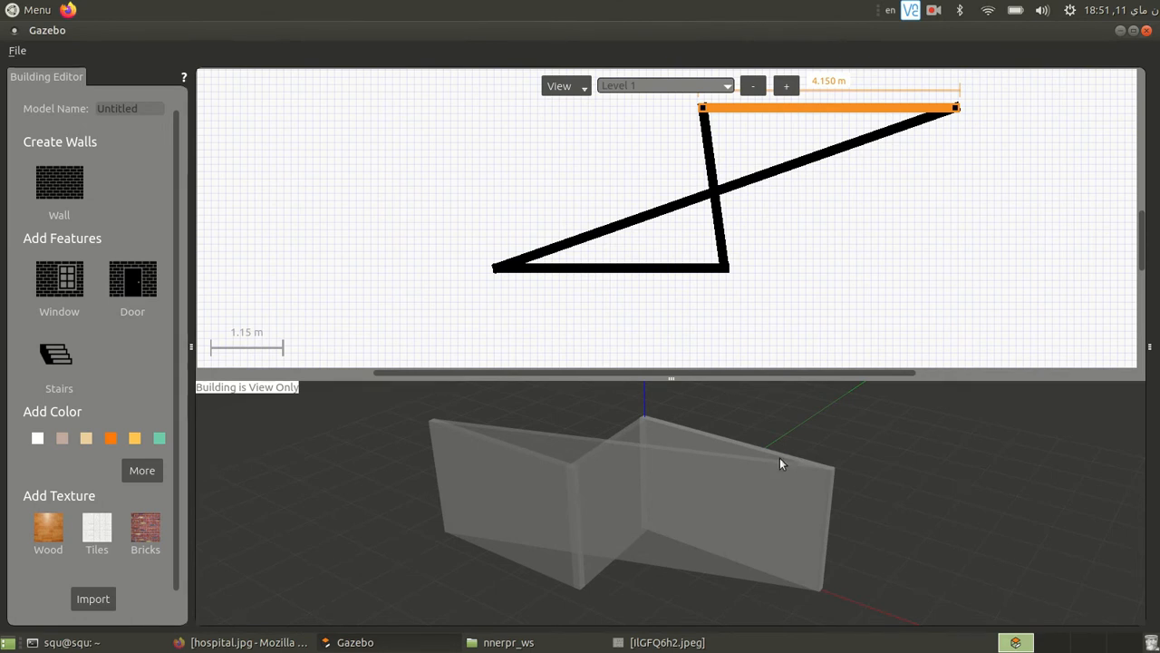
double_click(823, 107)
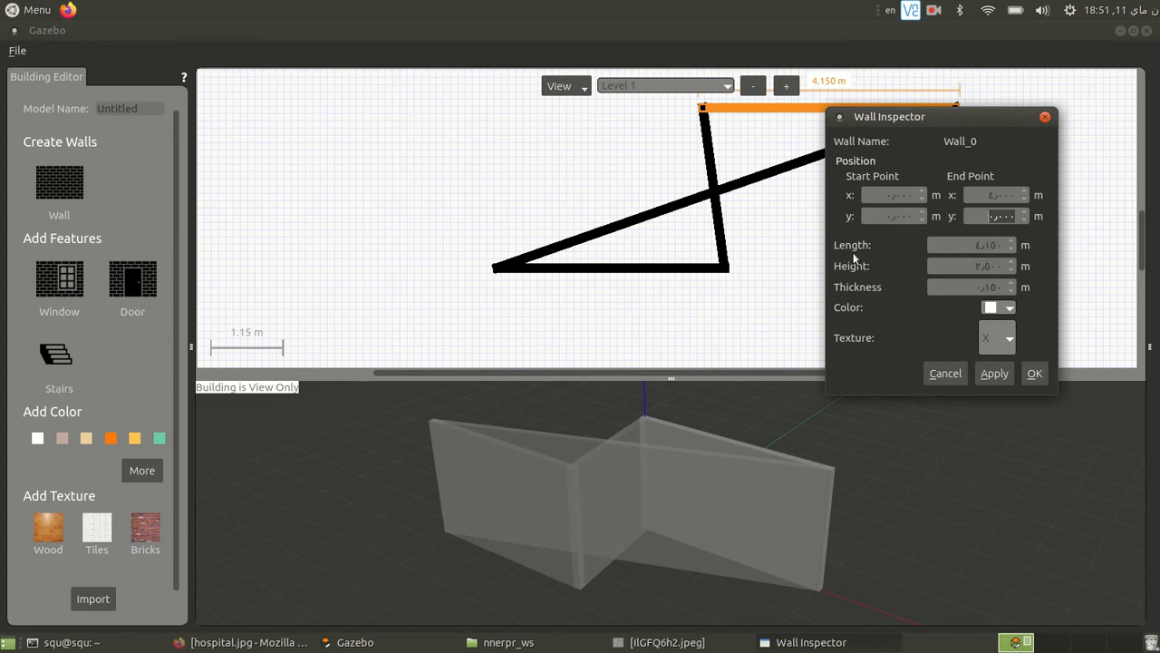
left_click(1008, 308)
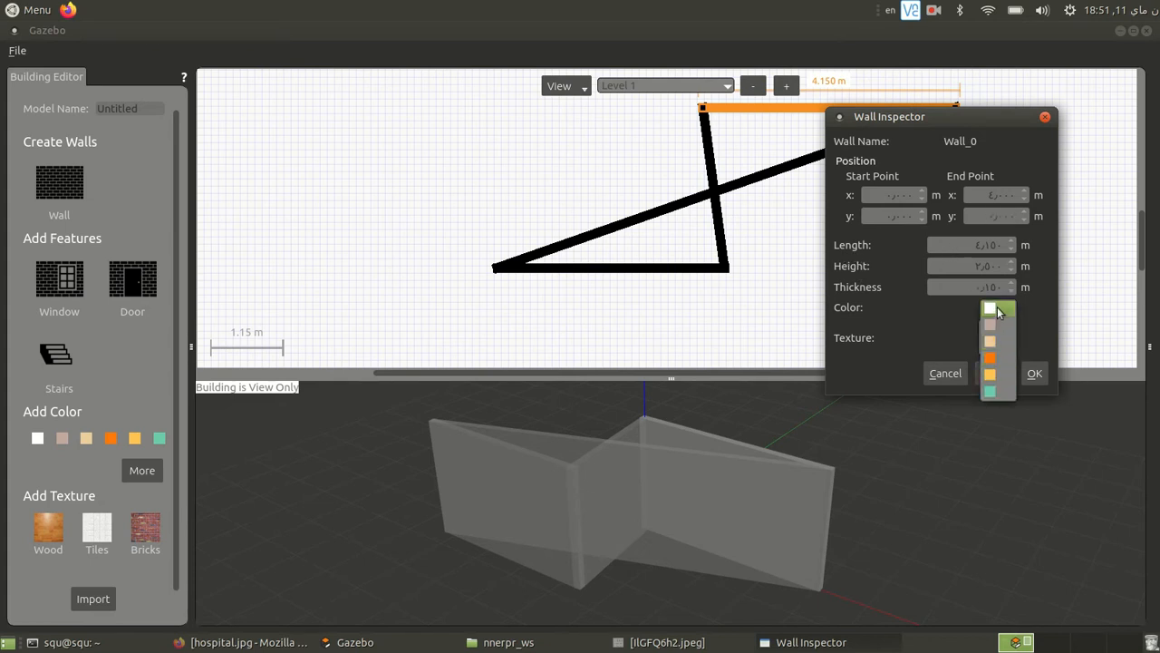
left_click(1030, 303)
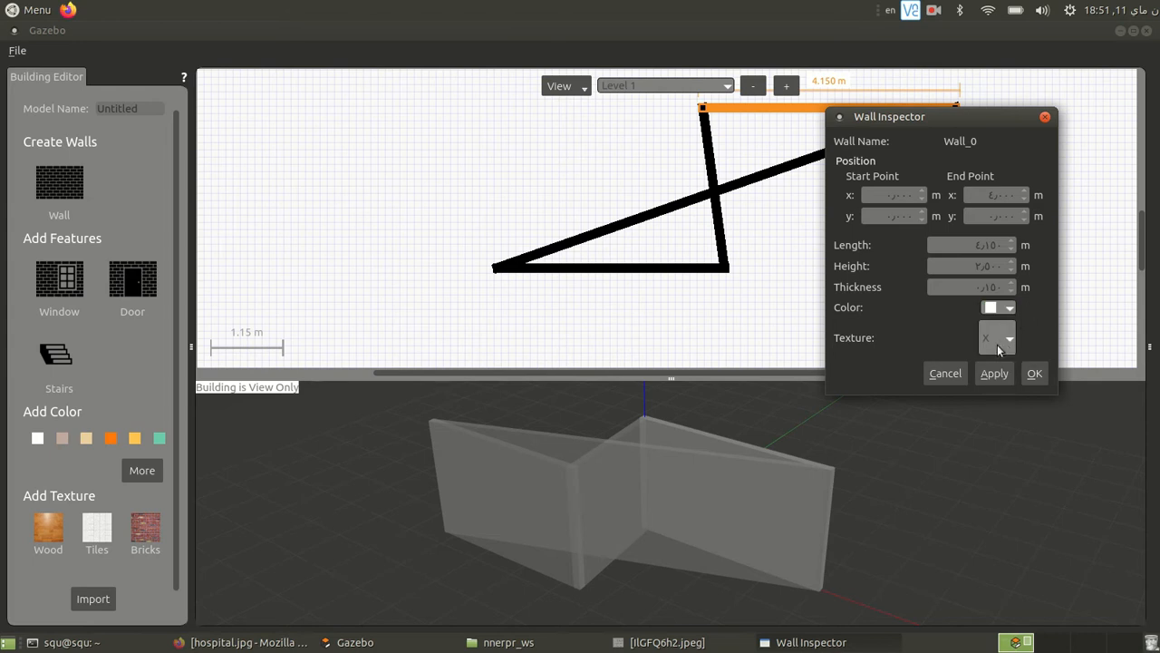
left_click(1009, 338)
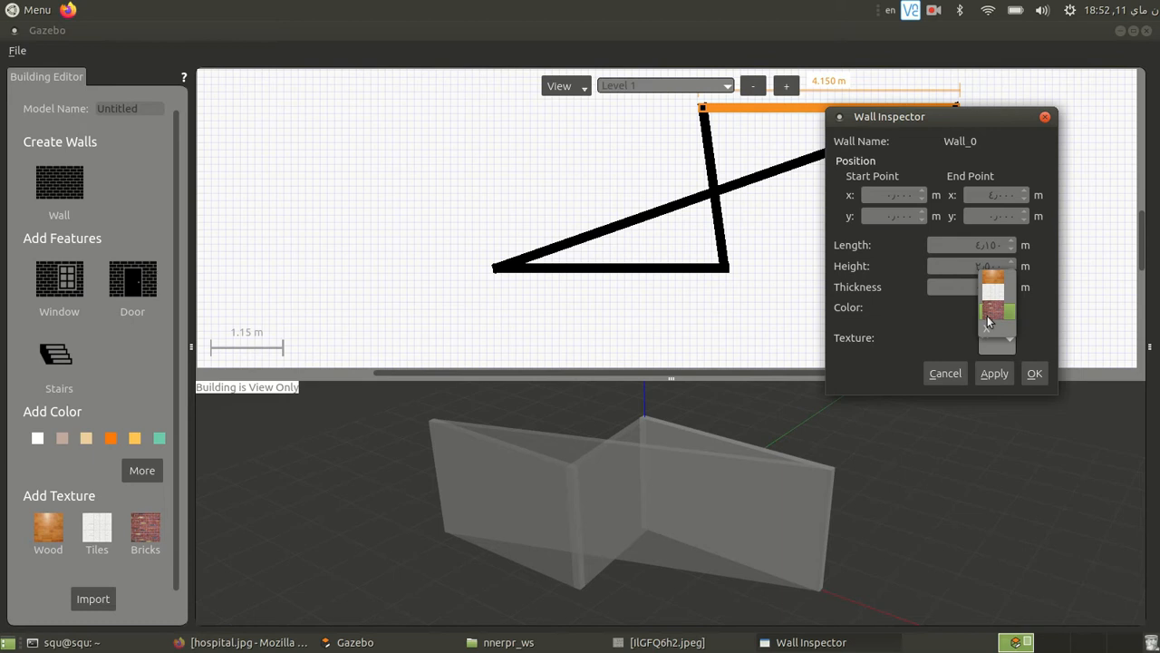
left_click(919, 326)
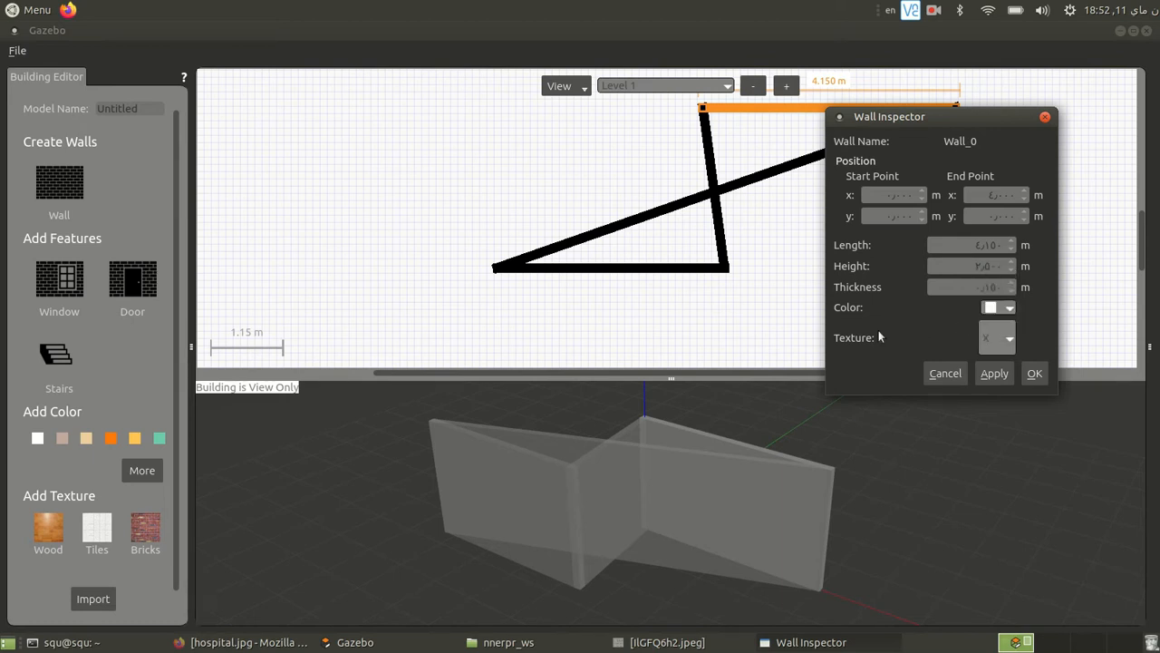
left_click(1046, 119)
- Set the start point of the short slanted wall that ends at the origin to x 4, y 0 m and apply it
left_click(717, 229)
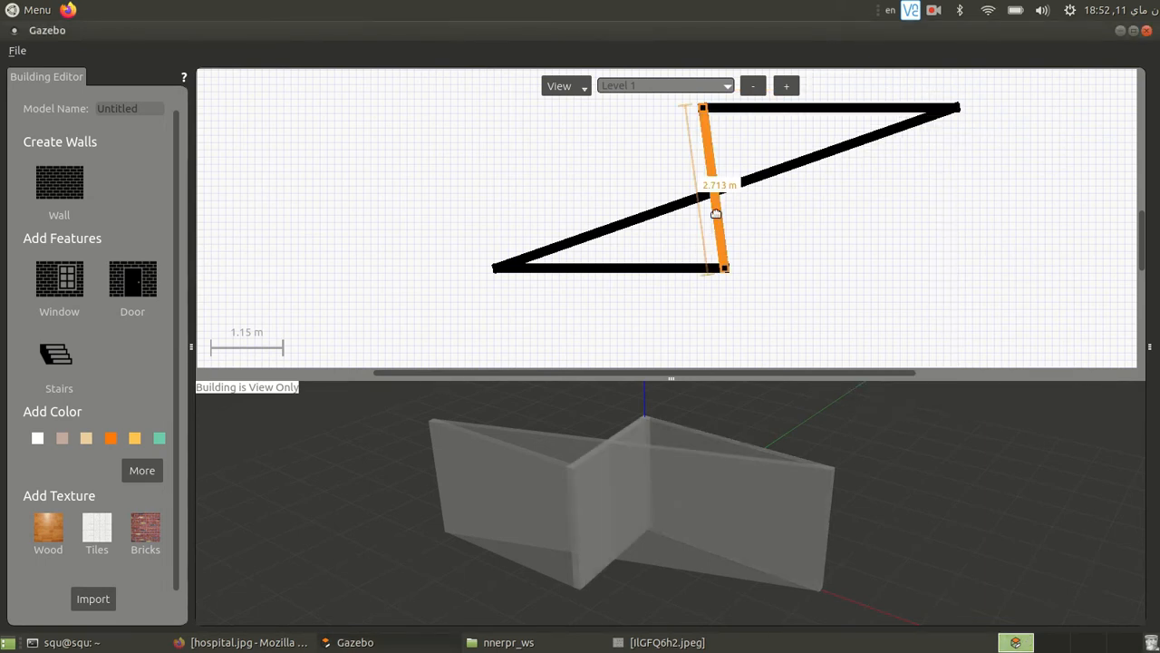
double_click(716, 213)
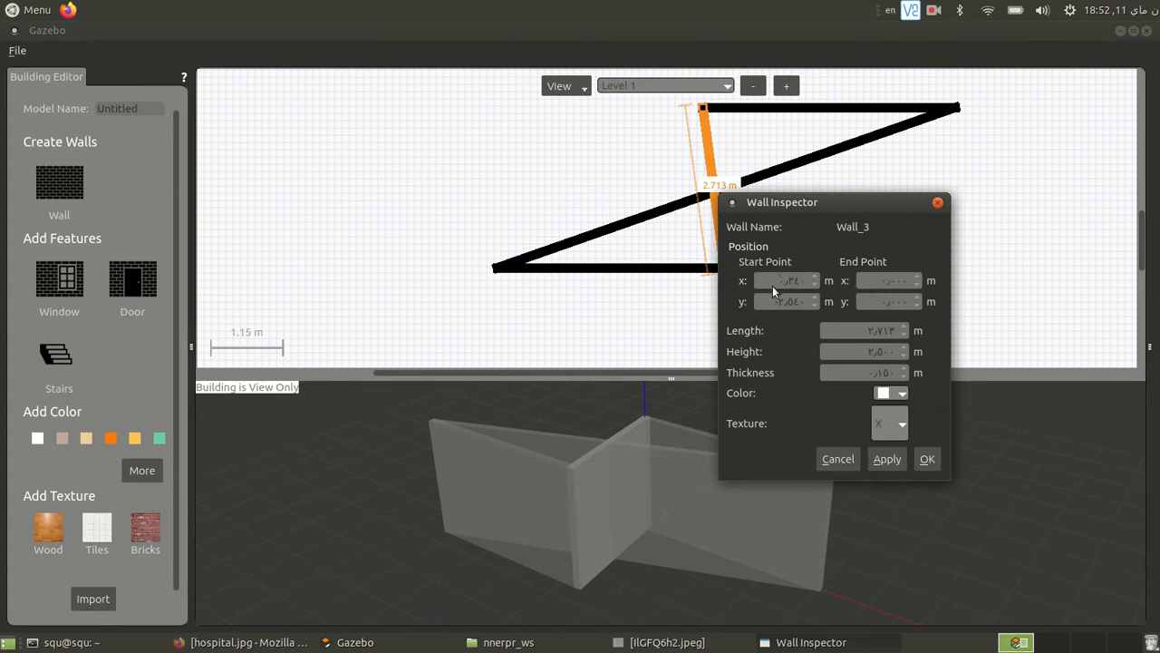
double_click(796, 282)
type("1")
key("Tab")
key("Tab")
left_click(886, 457)
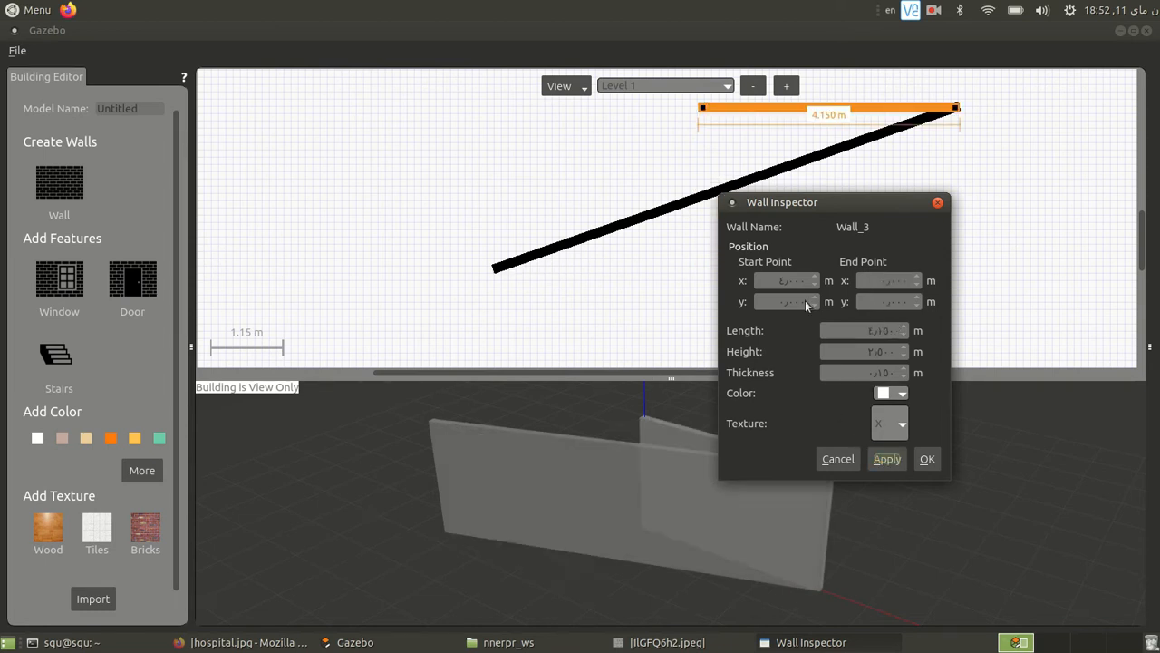
- Set the start point of the wall ending at the origin to x 0, y 4 m and apply it
type("4")
double_click(791, 280)
type("0")
left_click(886, 453)
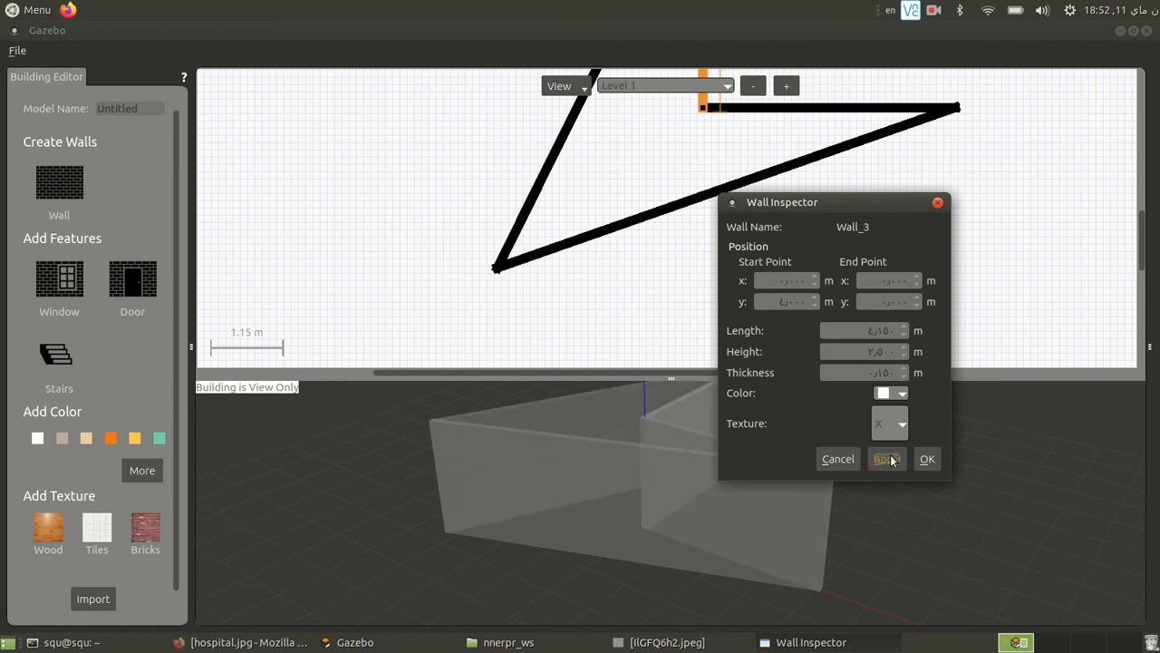
left_click(925, 461)
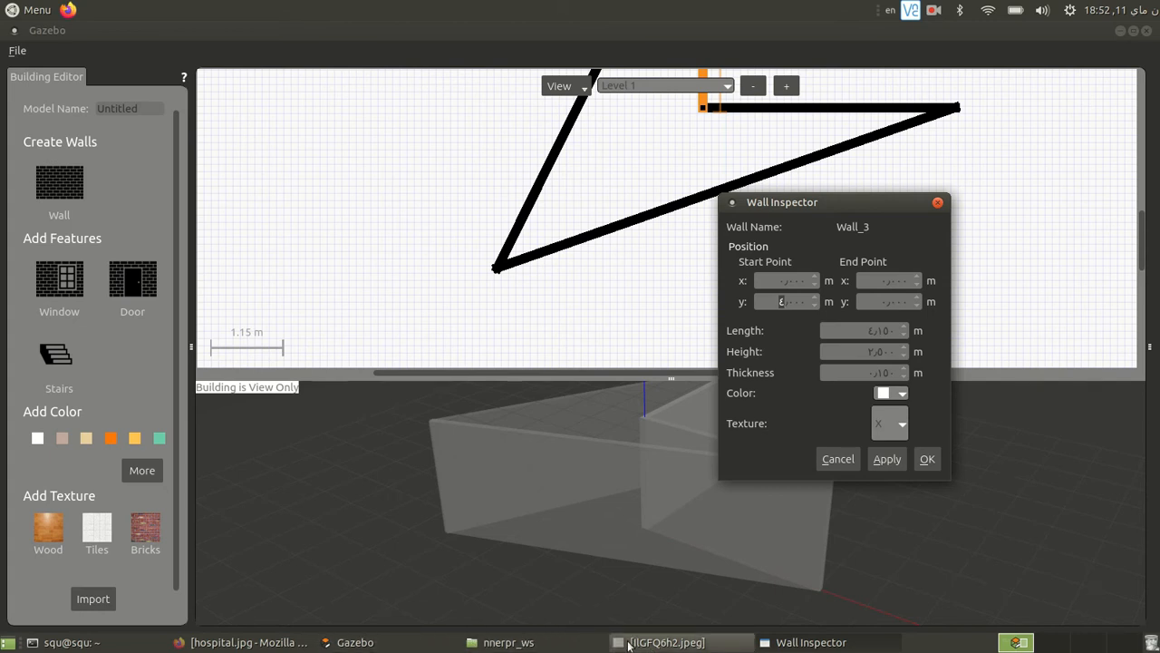
- Consult the floor plan image IlGFQ6h2.jpeg, then set the edited wall's start point y to 3 m and apply it
left_click(662, 642)
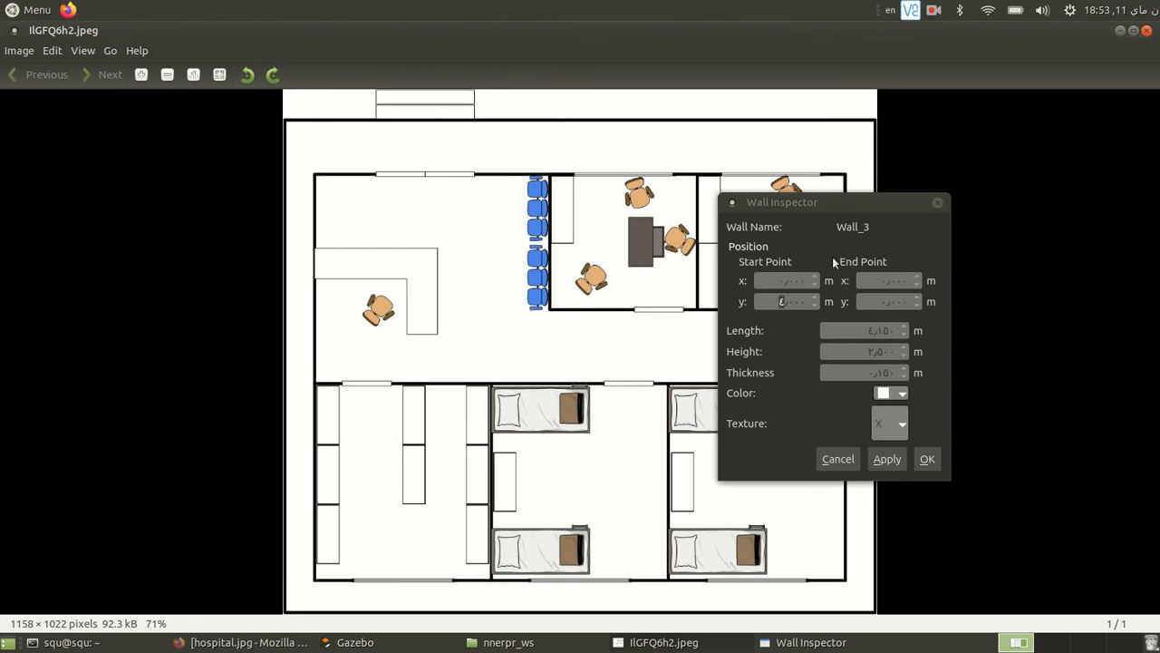
left_click(1120, 30)
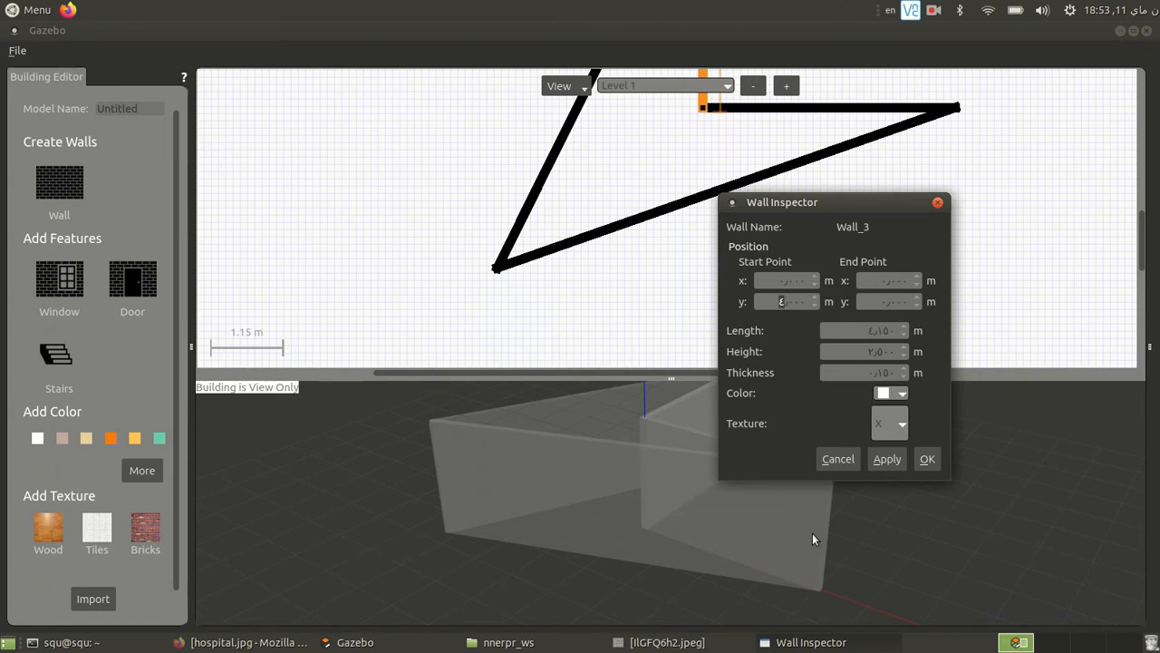
left_click(879, 458)
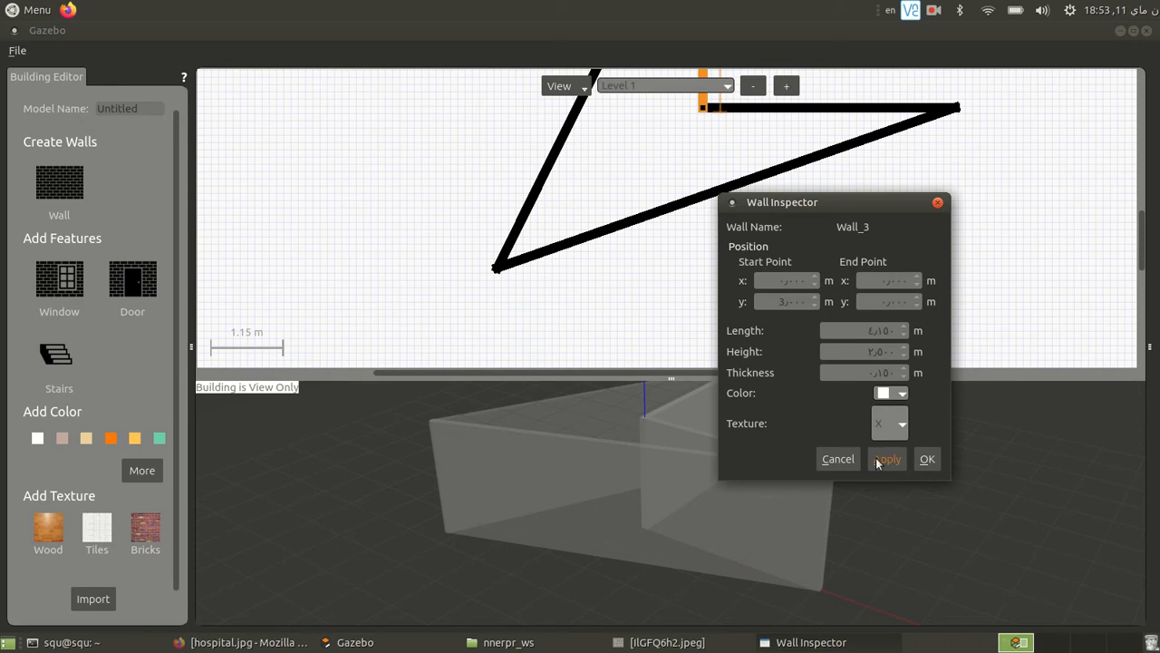
- Set the end point of the long slanted wall that starts at x 4, y 0 to x 4, y 3 m and accept it
left_click(926, 460)
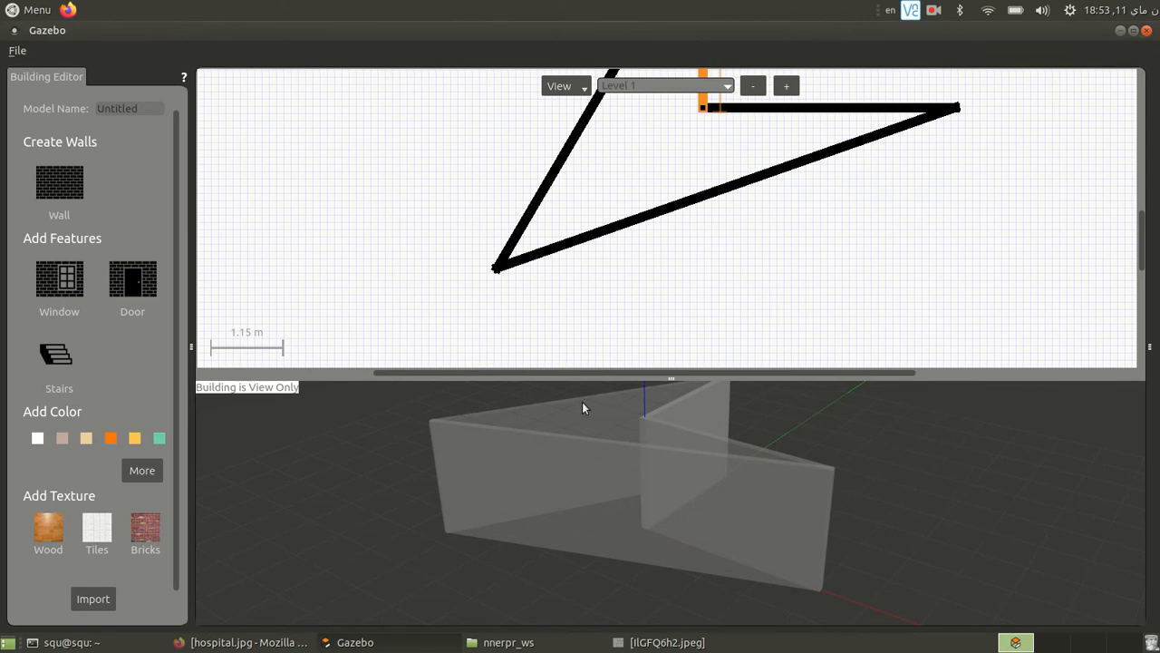
left_click(705, 194)
double_click(780, 175)
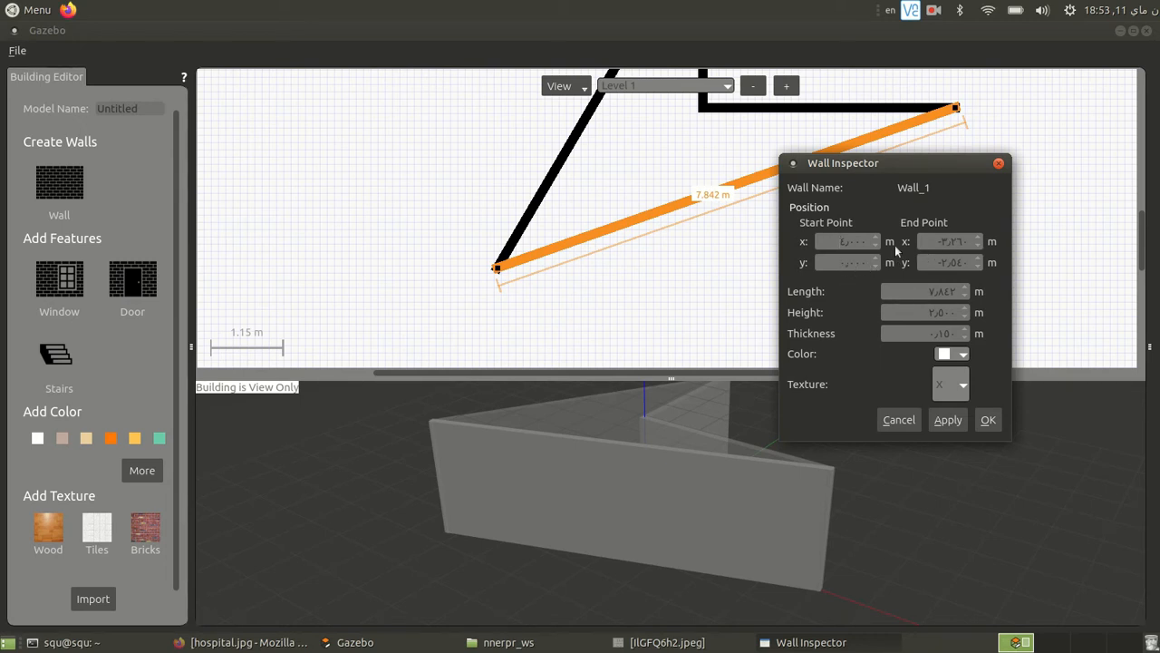
double_click(950, 242)
key("BackSpace")
type("4")
key("Tab")
type("3")
left_click(948, 419)
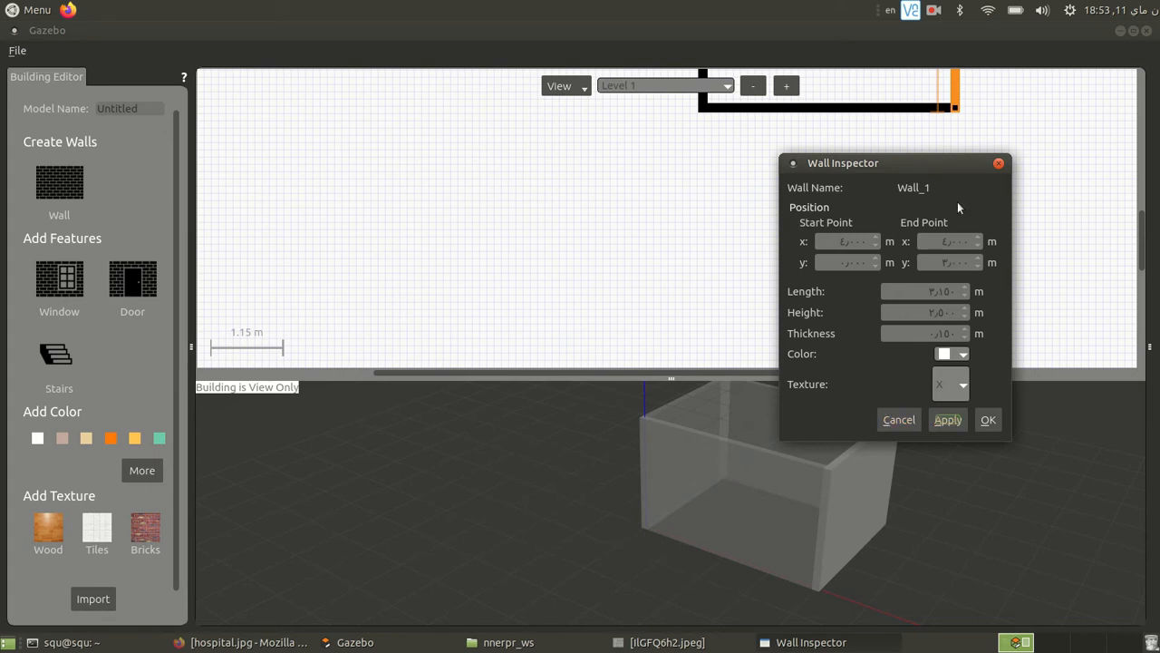
scroll(1086, 185, "down", 2)
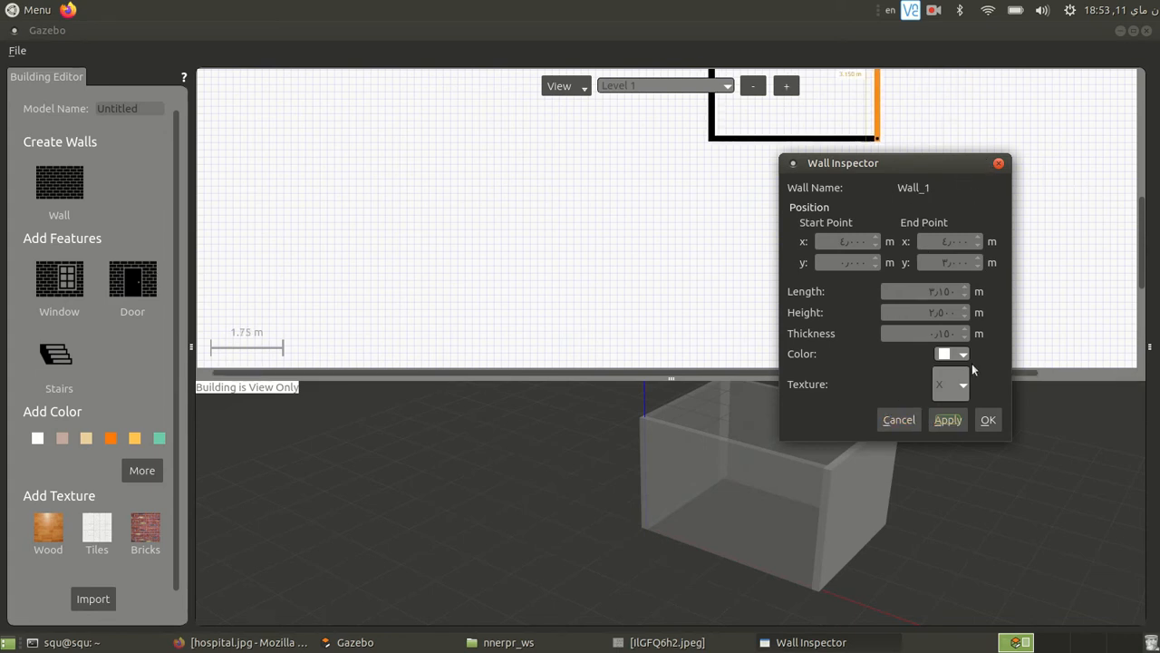
left_click(987, 419)
- Place a door in the room's right wall, about 0.4 m from the upper corner
scroll(968, 233, "down", 3)
scroll(726, 133, "up", 2)
scroll(1003, 220, "down", 3)
scroll(726, 141, "up", 3)
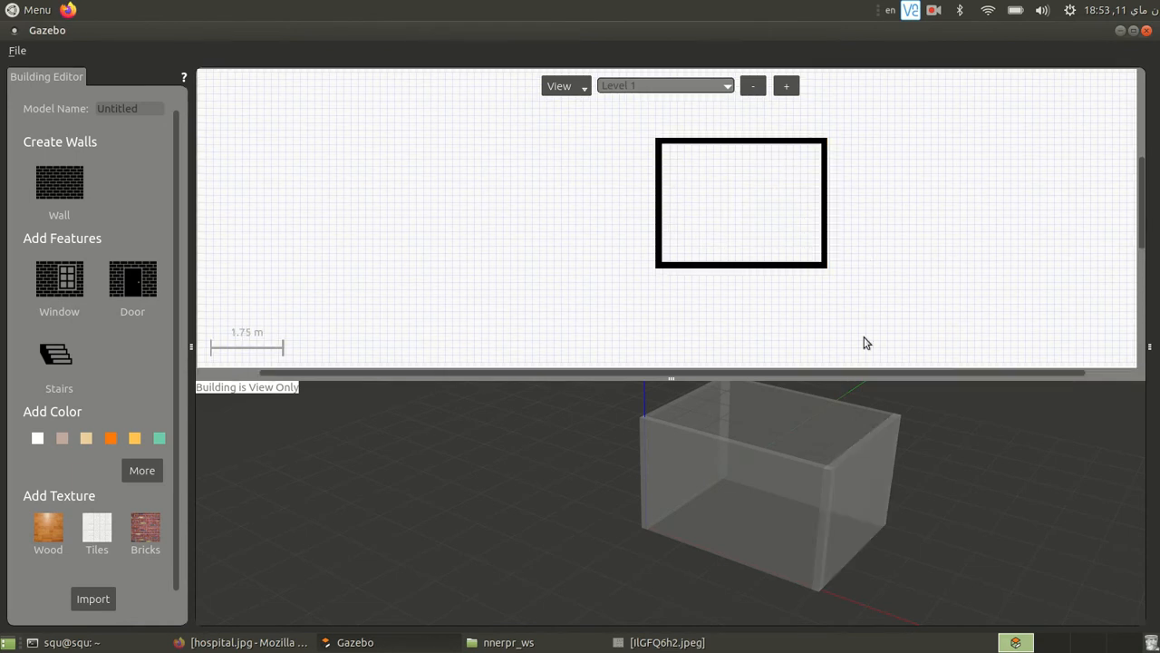
left_click(119, 291)
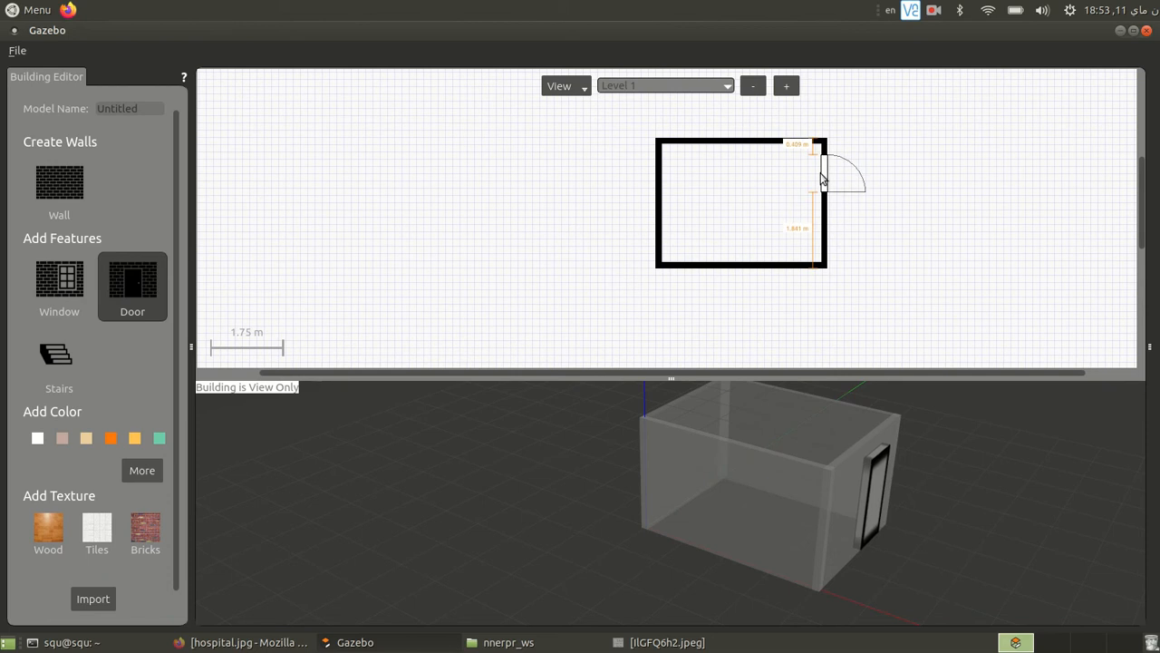
left_click(823, 179)
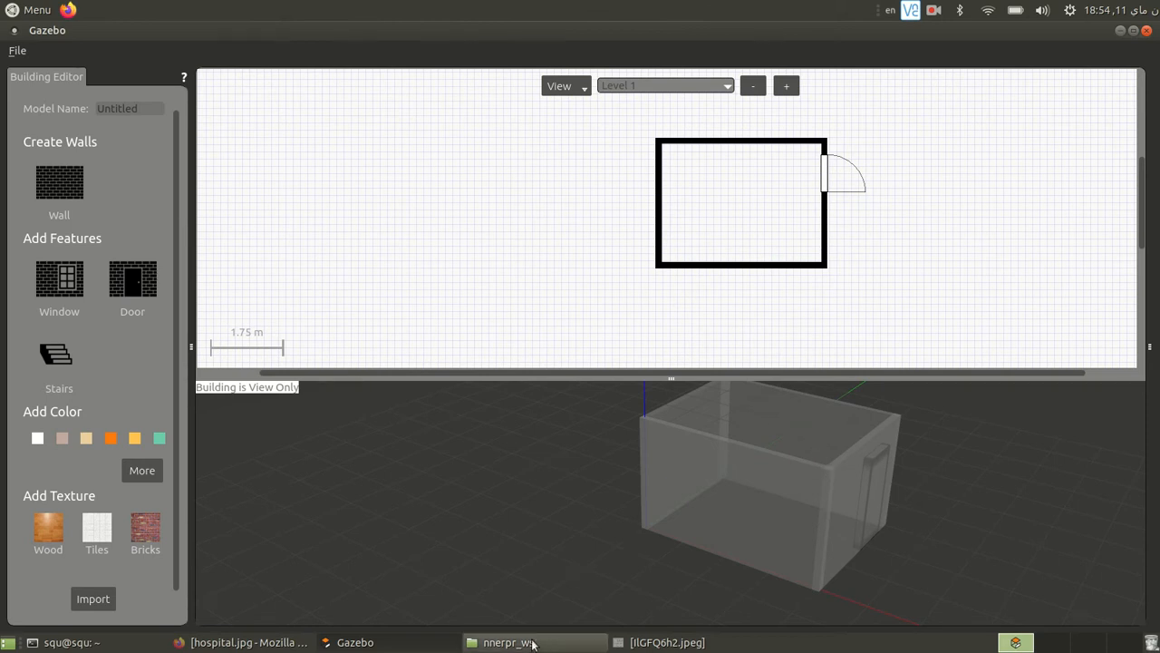
- Place a window in the room's left wall and set its y position to 2 m
left_click(66, 288)
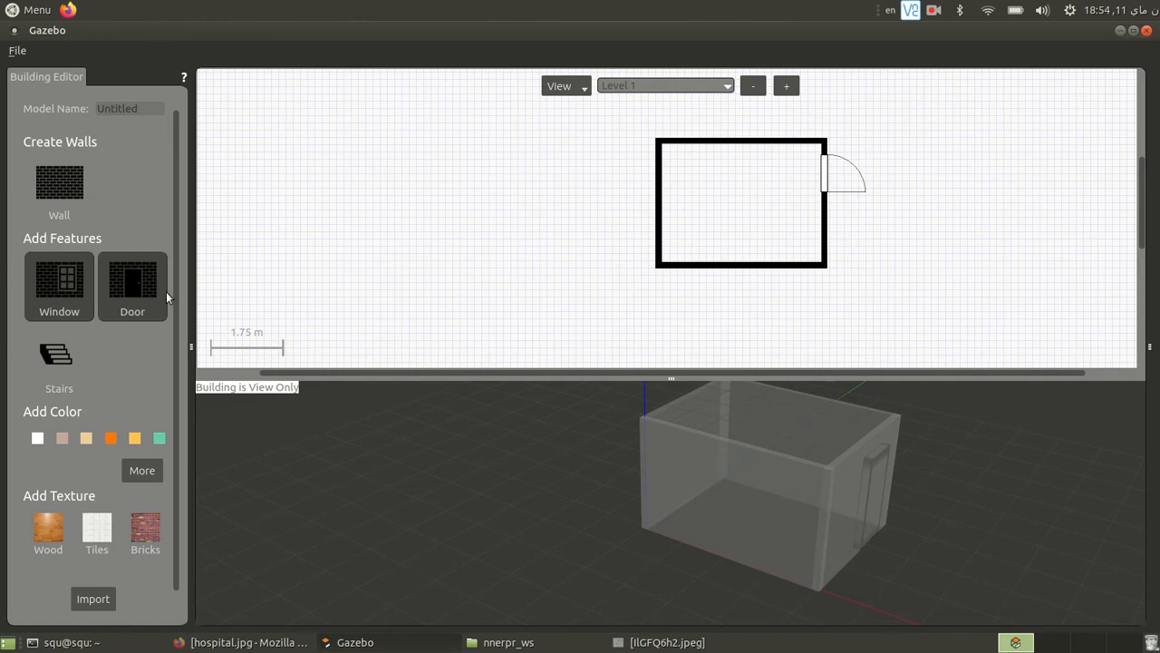
key("Escape")
double_click(659, 184)
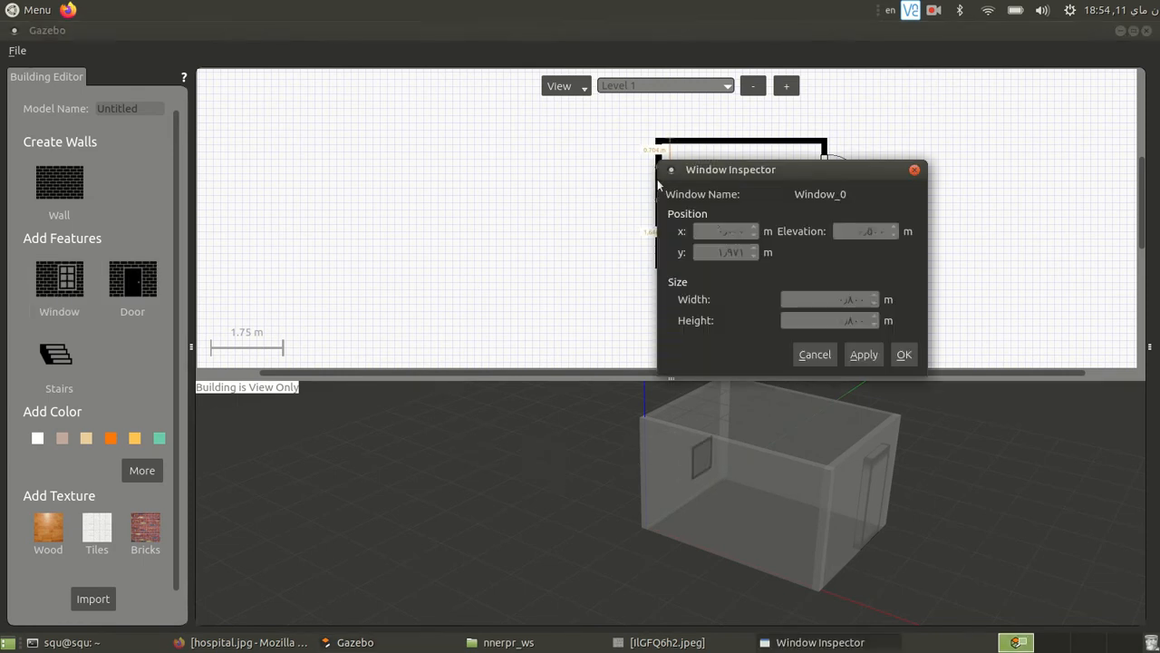
double_click(729, 251)
type("2")
key("Return")
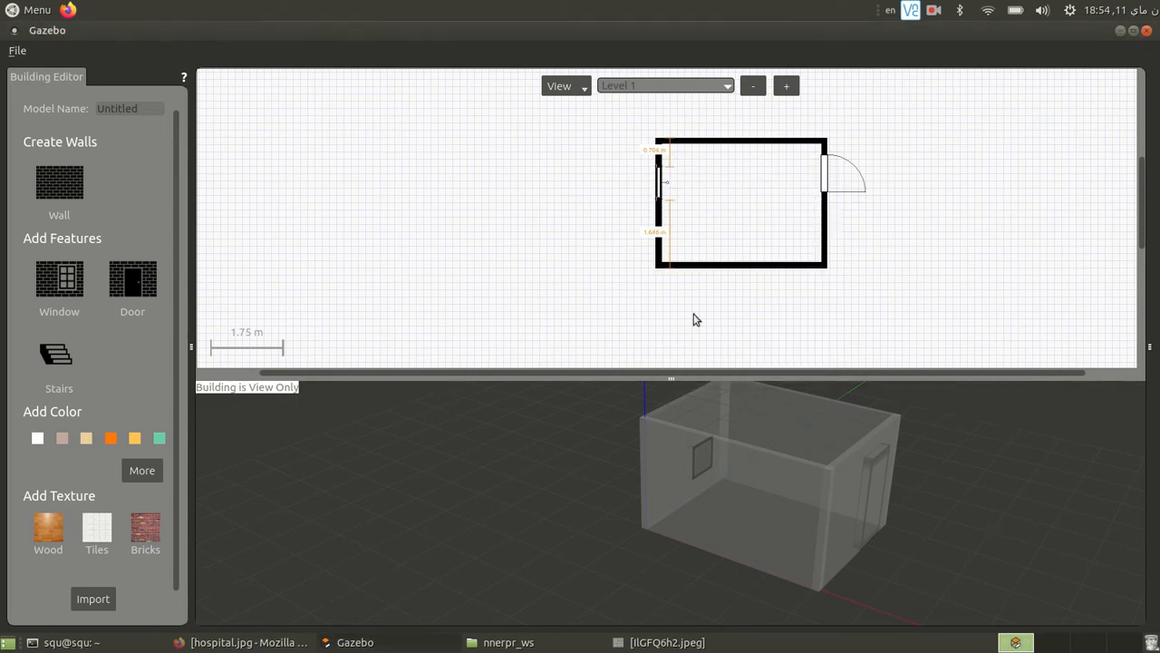
- Set the left wall window's width to 2 m and height to 1 m, and raise its elevation
double_click(657, 186)
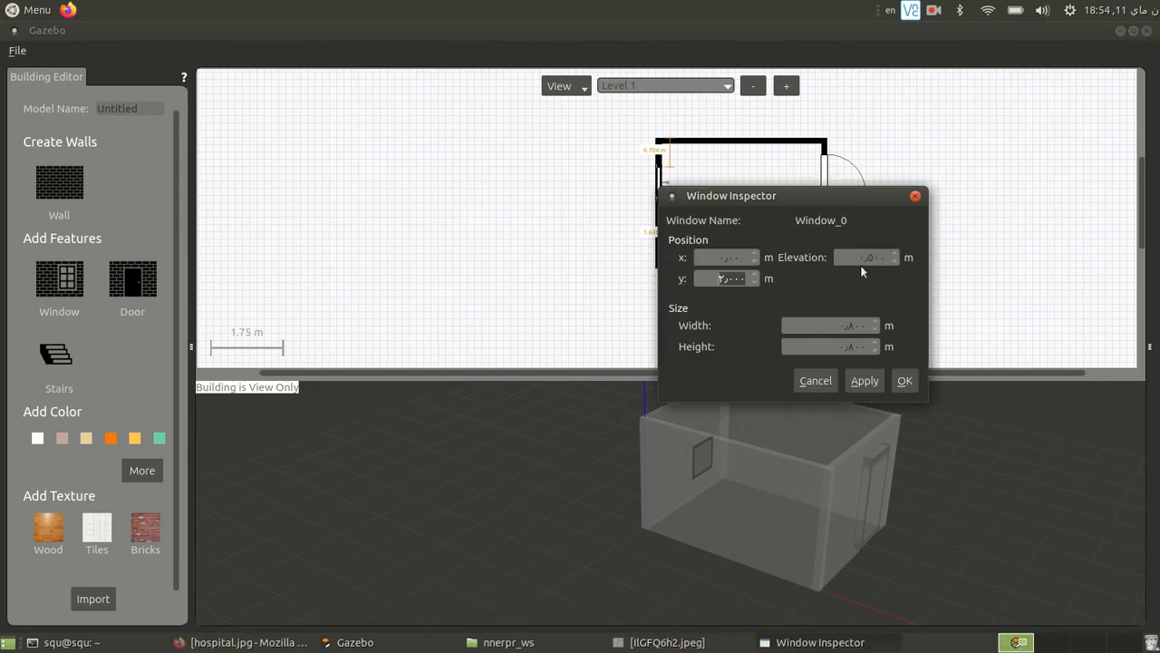
left_click(849, 326)
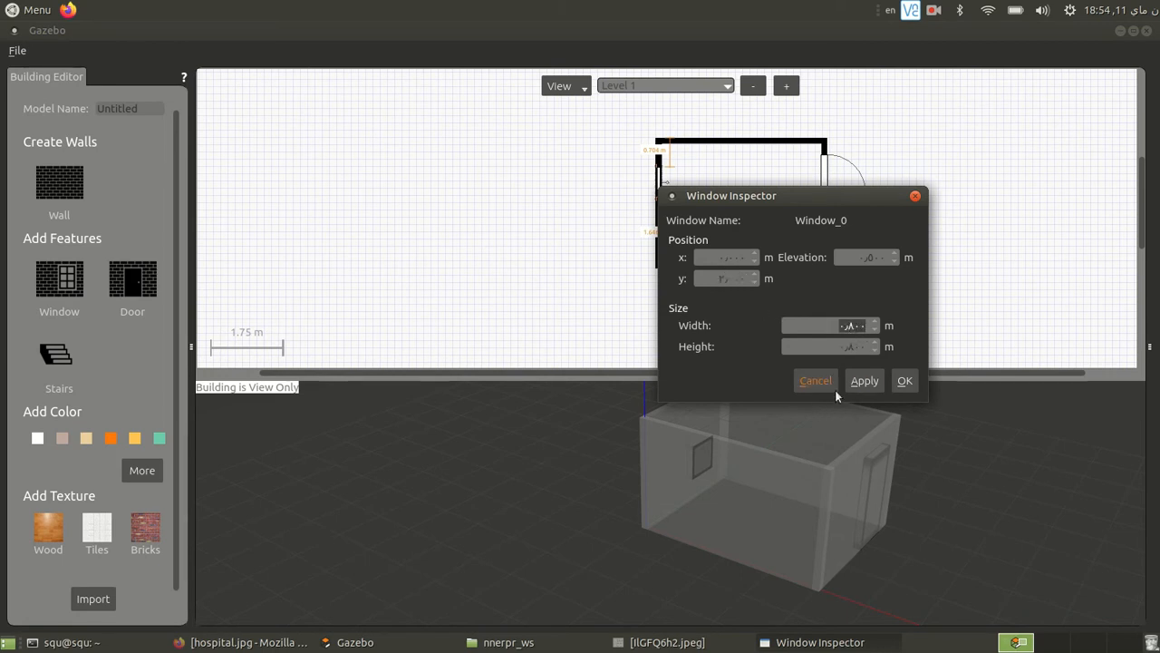
type("2")
type("1")
double_click(869, 258)
key("Return")
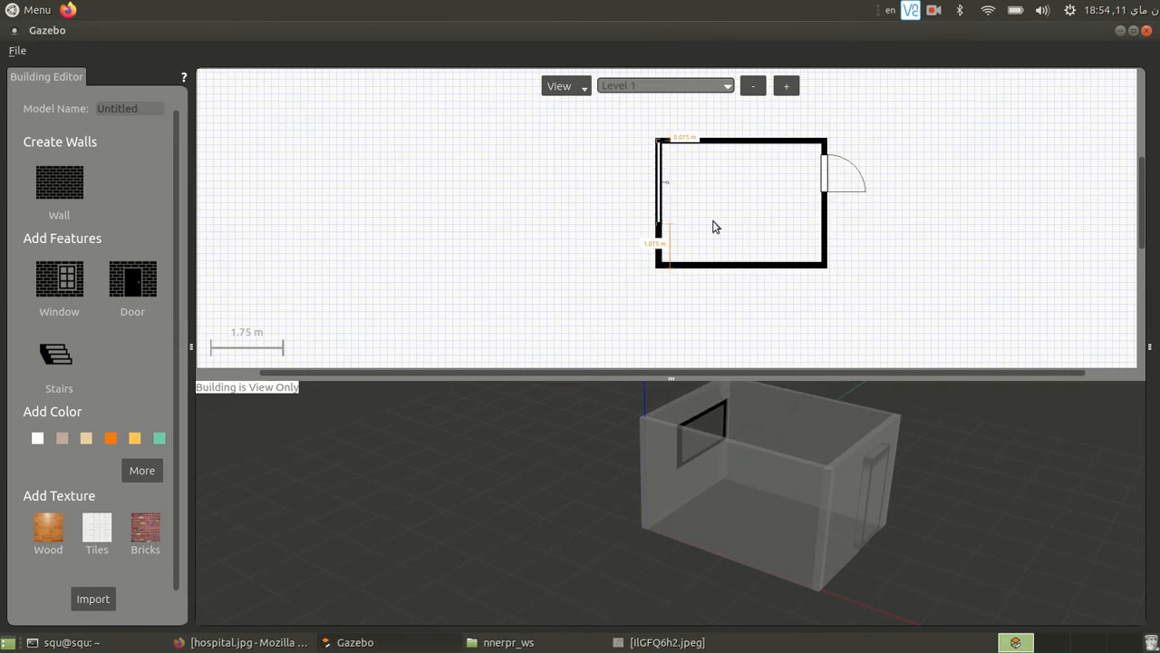
- Move the window along the left wall to about 0.5 m from the upper corner and 0.7 m from the lower one
left_click_drag(657, 184, 656, 206)
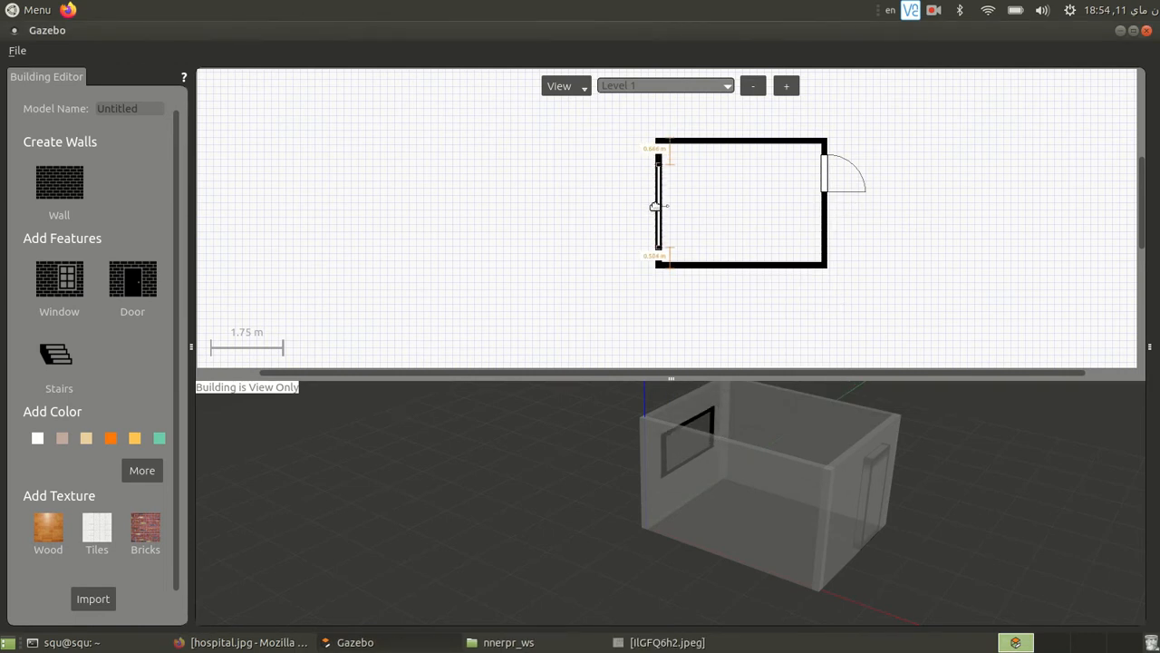
left_click_drag(661, 205, 658, 193)
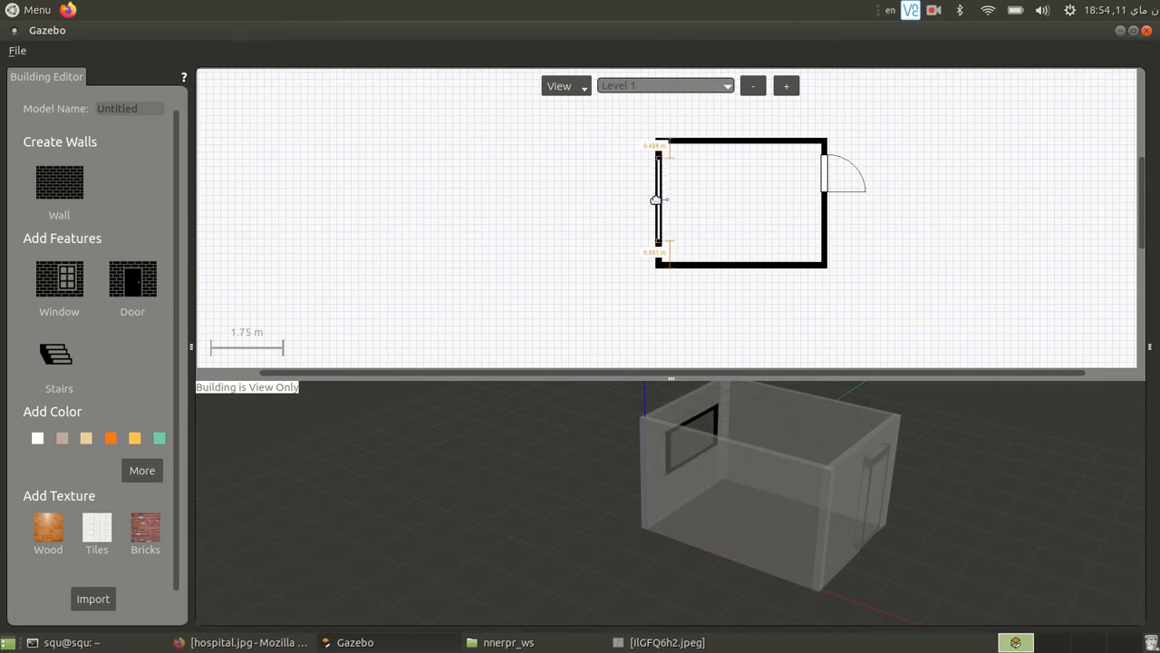
left_click(604, 206)
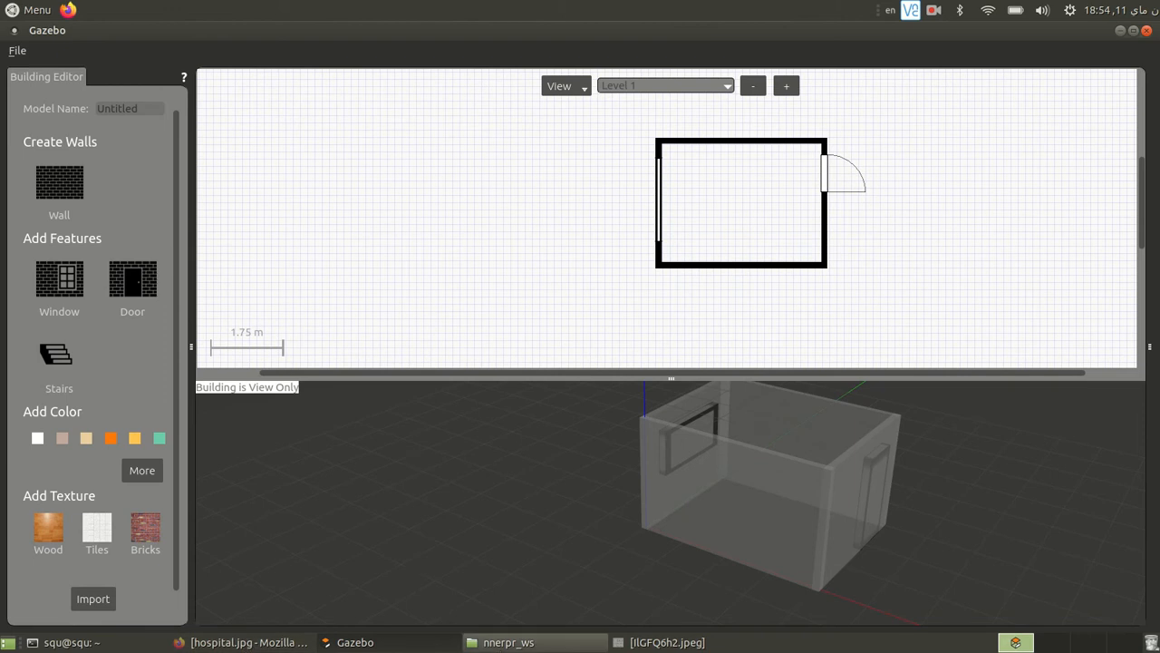
- Switch to the floor plan image IlGFQ6h2.jpeg and rotate it 90 degrees clockwise
left_click(655, 641)
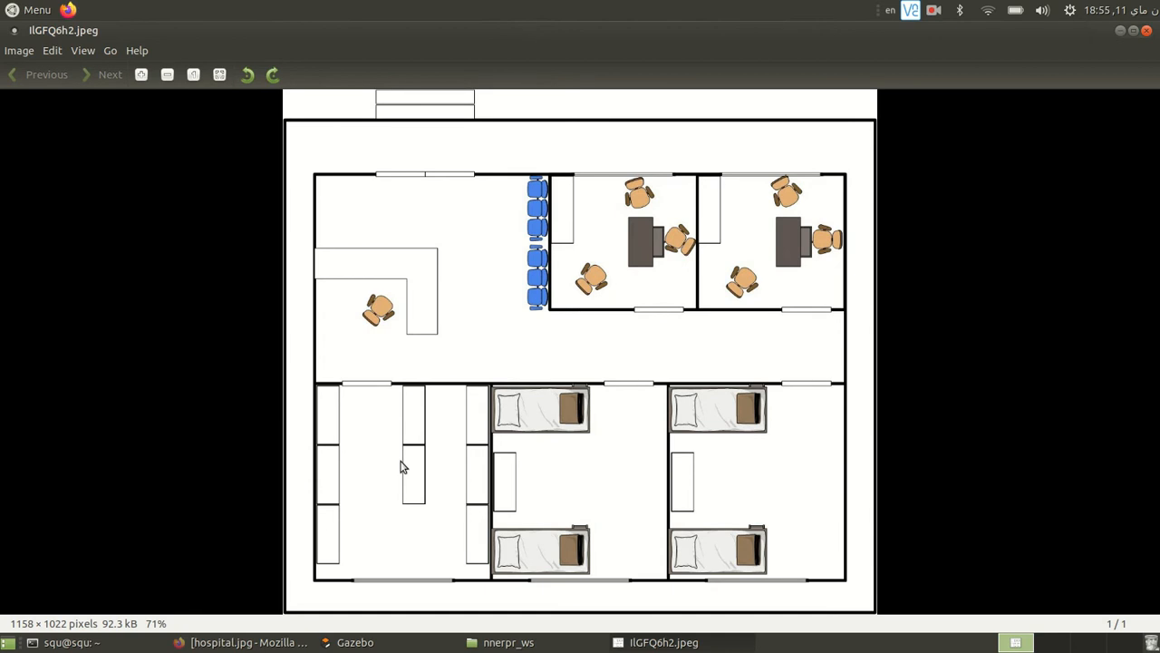
left_click(273, 74)
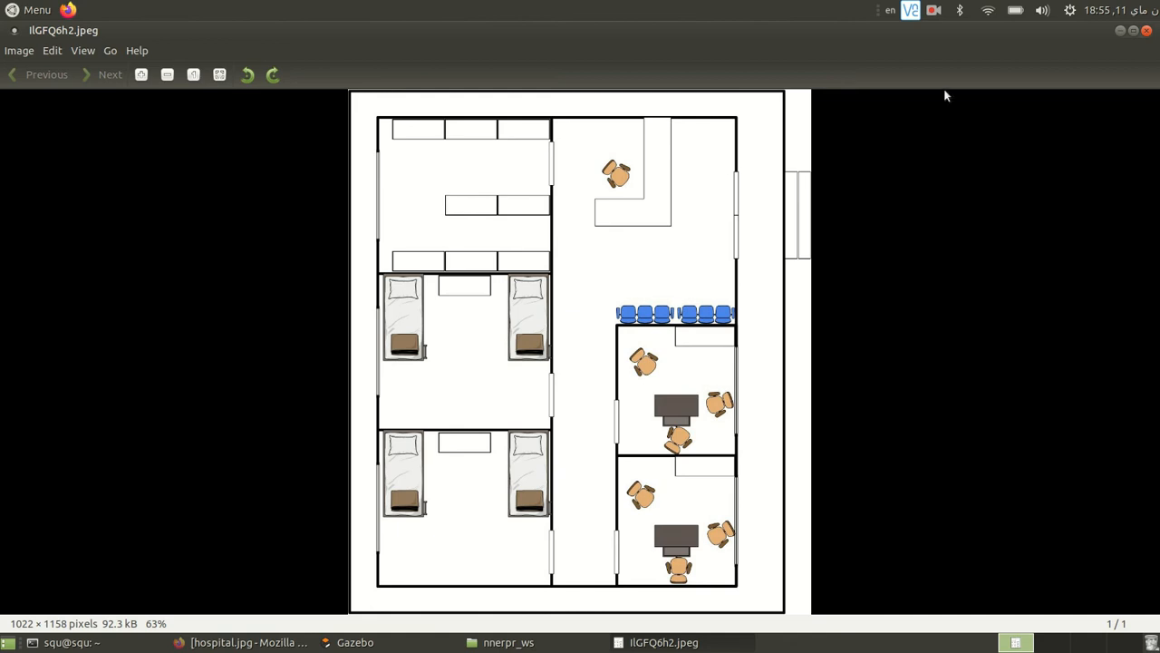
left_click(934, 11)
left_click(964, 46)
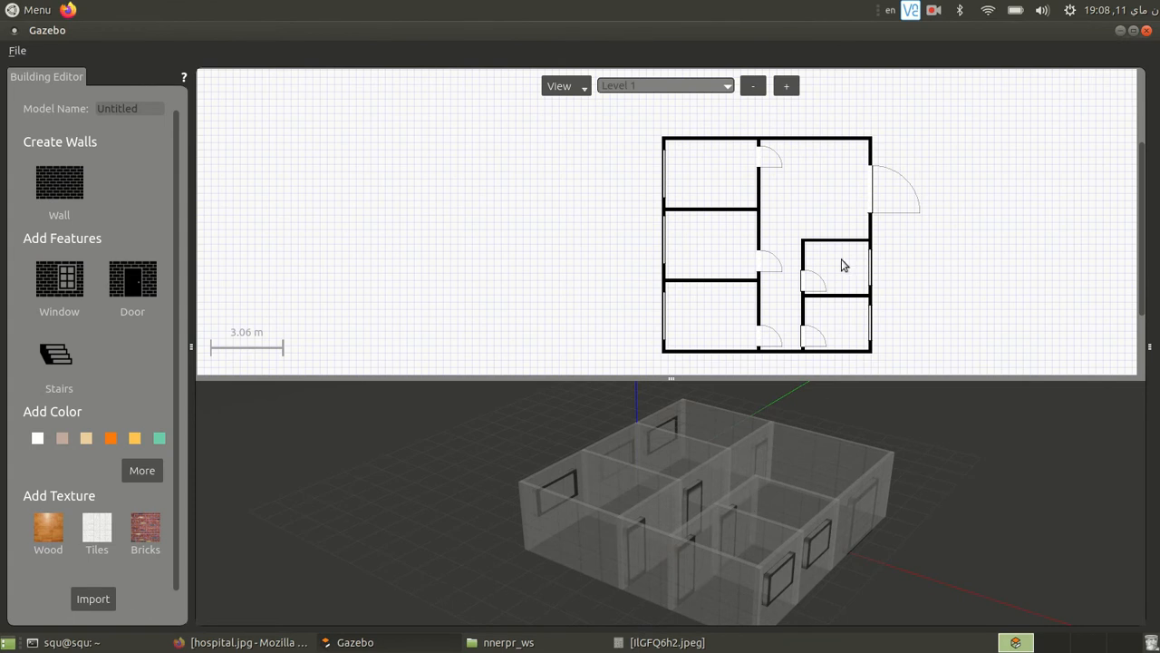
- Compare the building's rooms, doors and windows with the floor plan image IlGFQ6h2.jpeg and view the 3D model from its entrance side
left_click(667, 641)
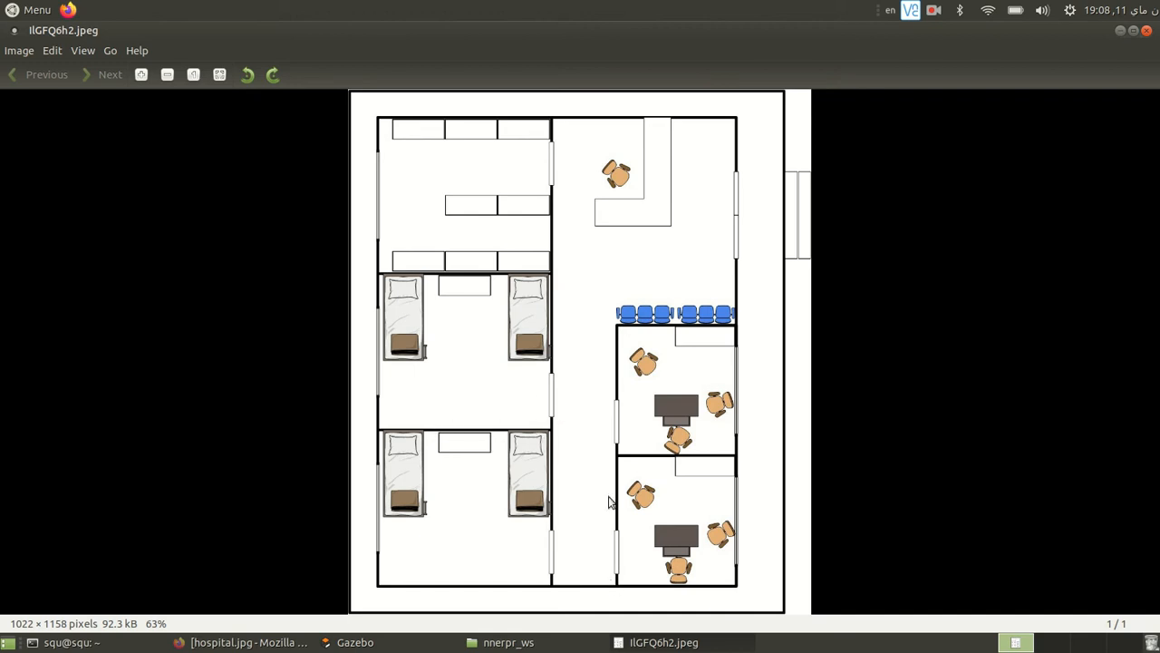
left_click(1121, 32)
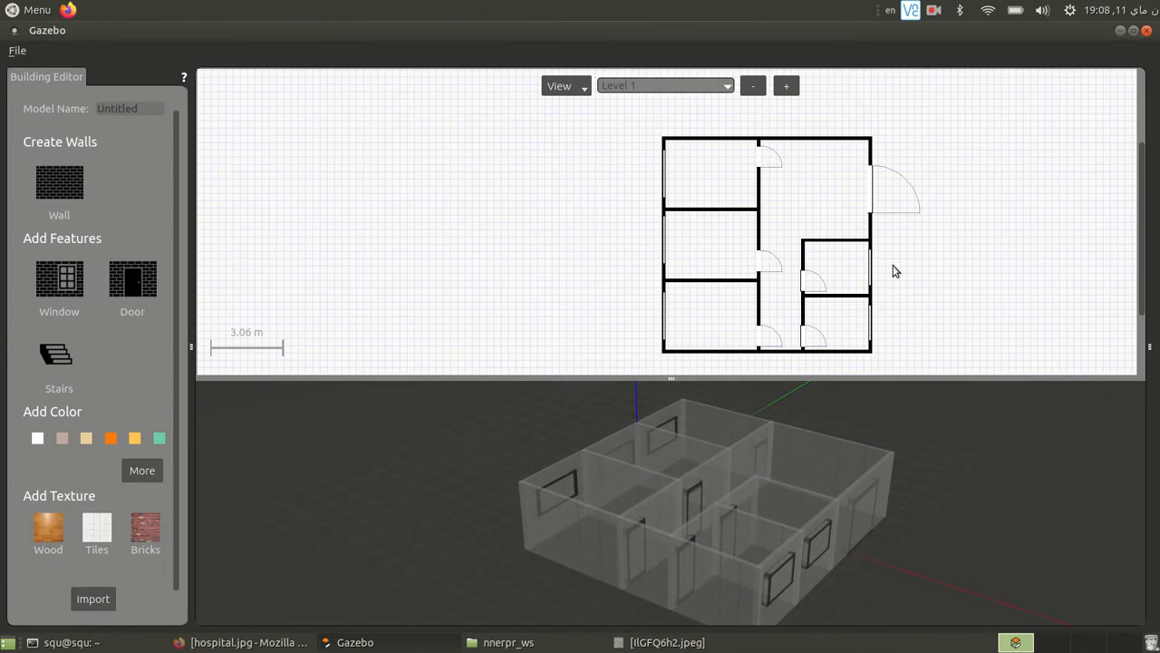
mouse_move(637, 525)
middle_mouse_down()
mouse_move(683, 469)
mouse_move(668, 510)
mouse_move(798, 577)
mouse_move(880, 504)
mouse_move(806, 419)
mouse_move(814, 282)
mouse_move(800, 483)
mouse_move(747, 553)
mouse_move(536, 500)
mouse_move(512, 456)
mouse_move(559, 489)
middle_mouse_up()
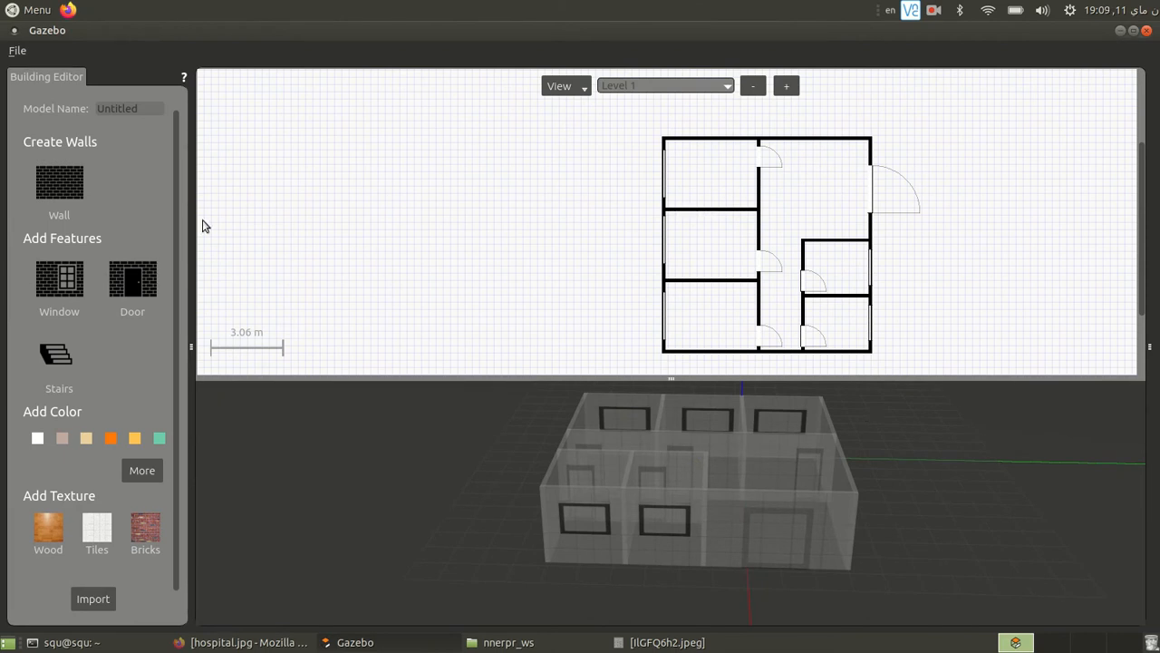
- Save the building as a new model named hospital in the building_editor_models folder
left_click(13, 53)
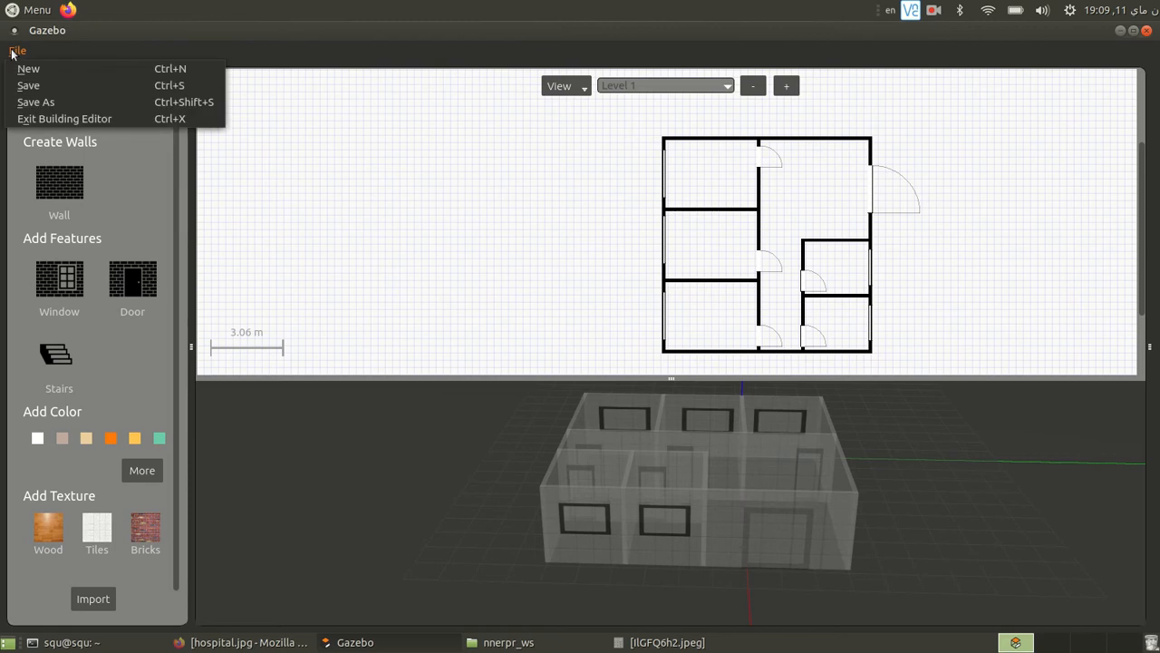
left_click(44, 104)
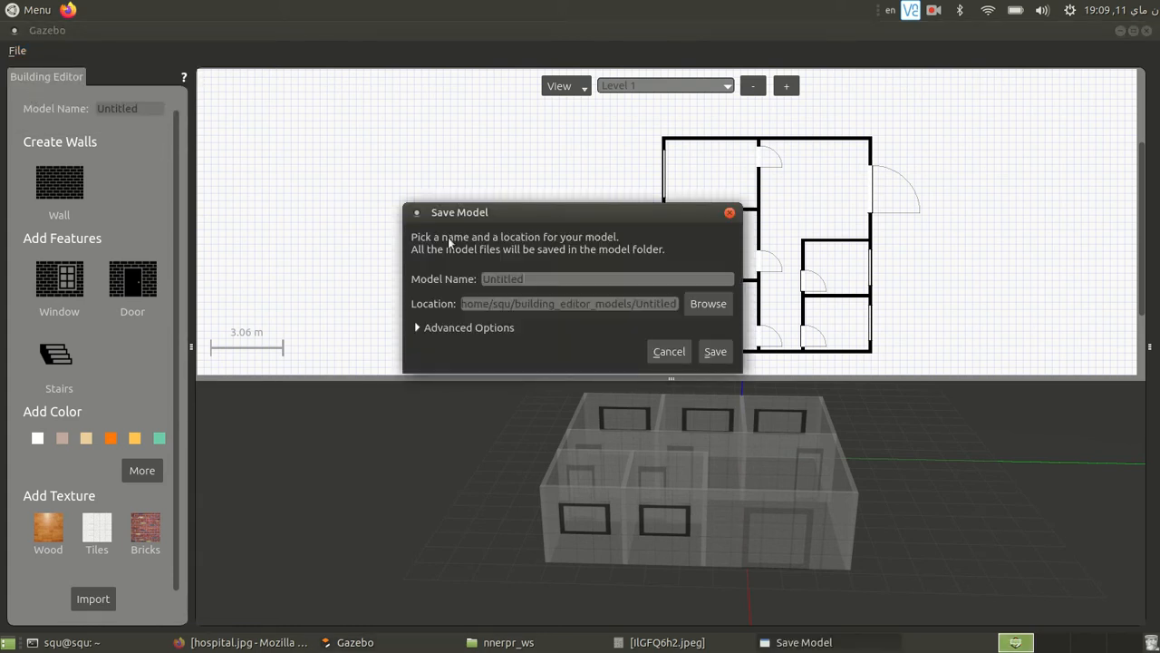
double_click(549, 279)
type("hospital")
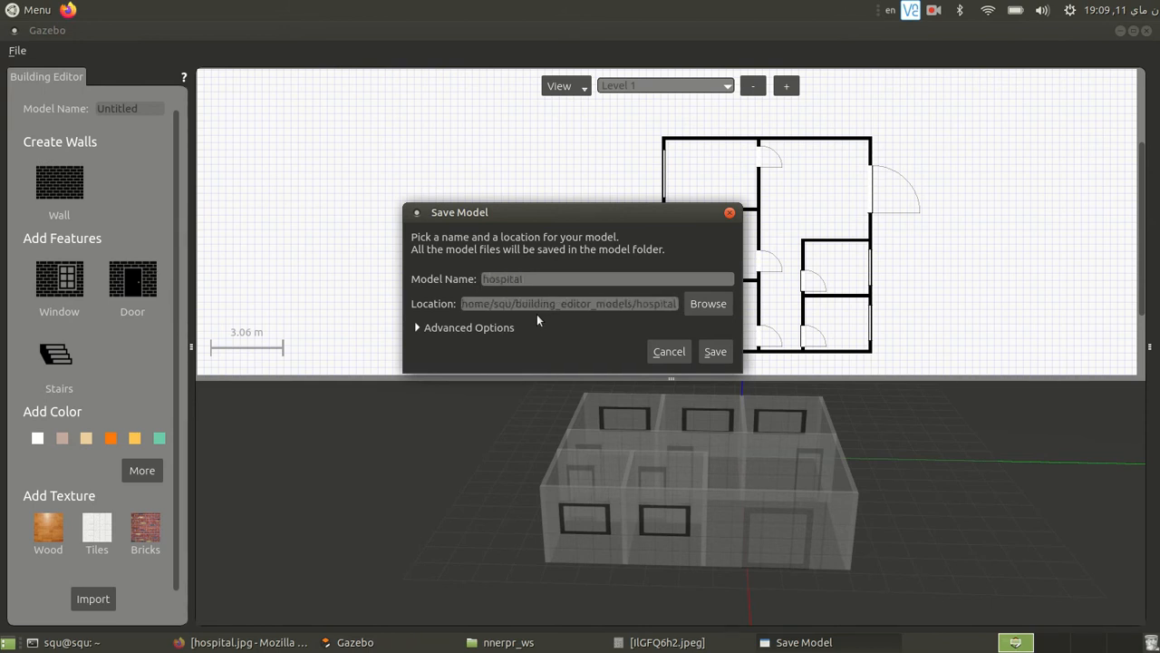
left_click(714, 350)
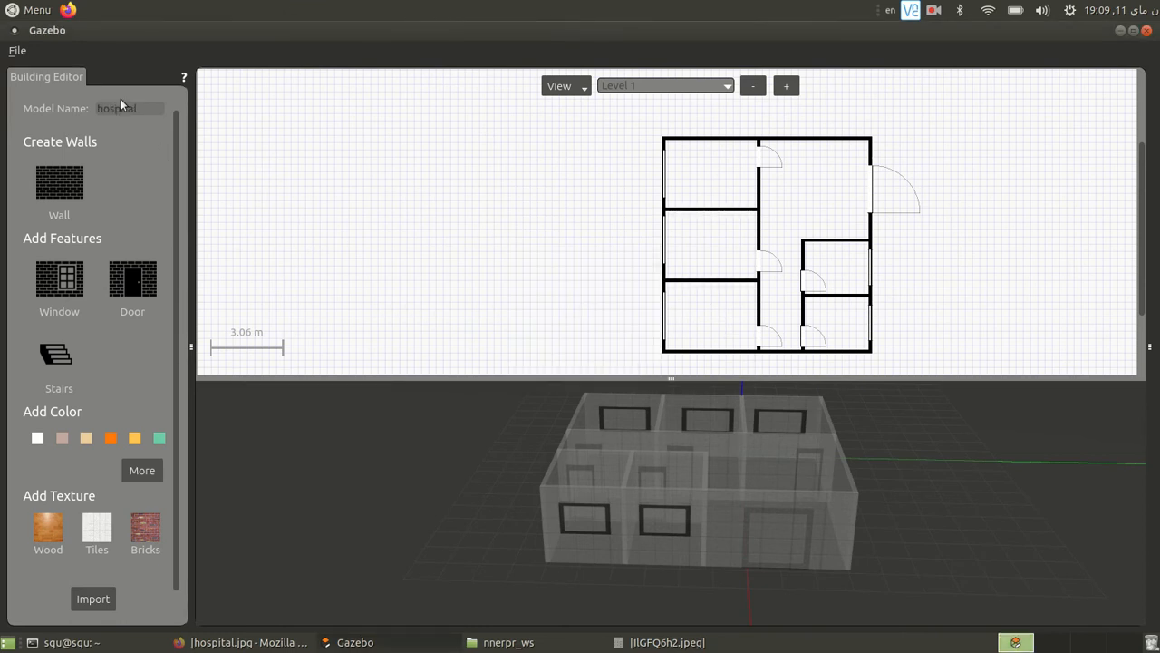
left_click(21, 52)
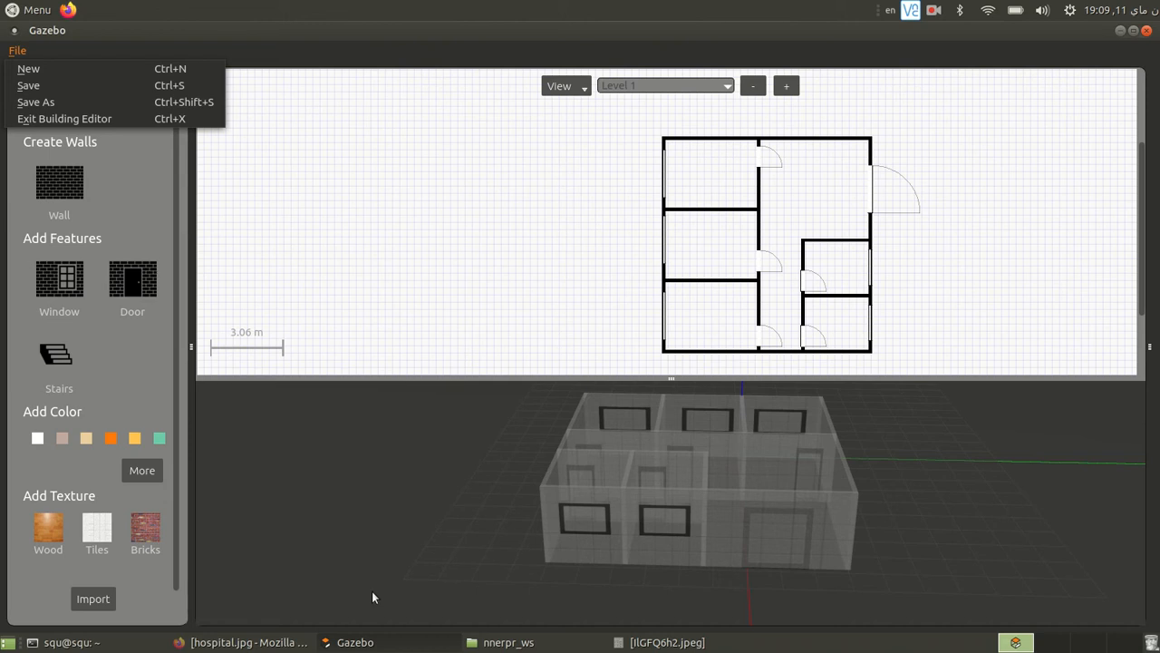
left_click(69, 640)
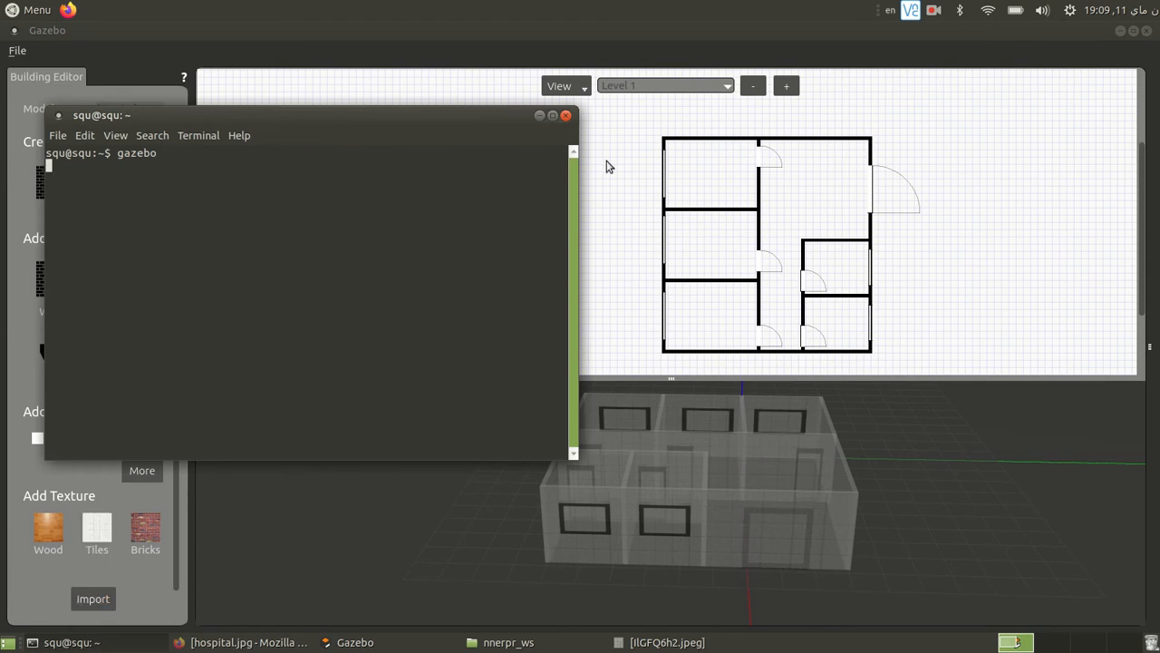
left_click(95, 88)
- Exit the Building Editor and confirm that the building is ready to leave editing
left_click(20, 52)
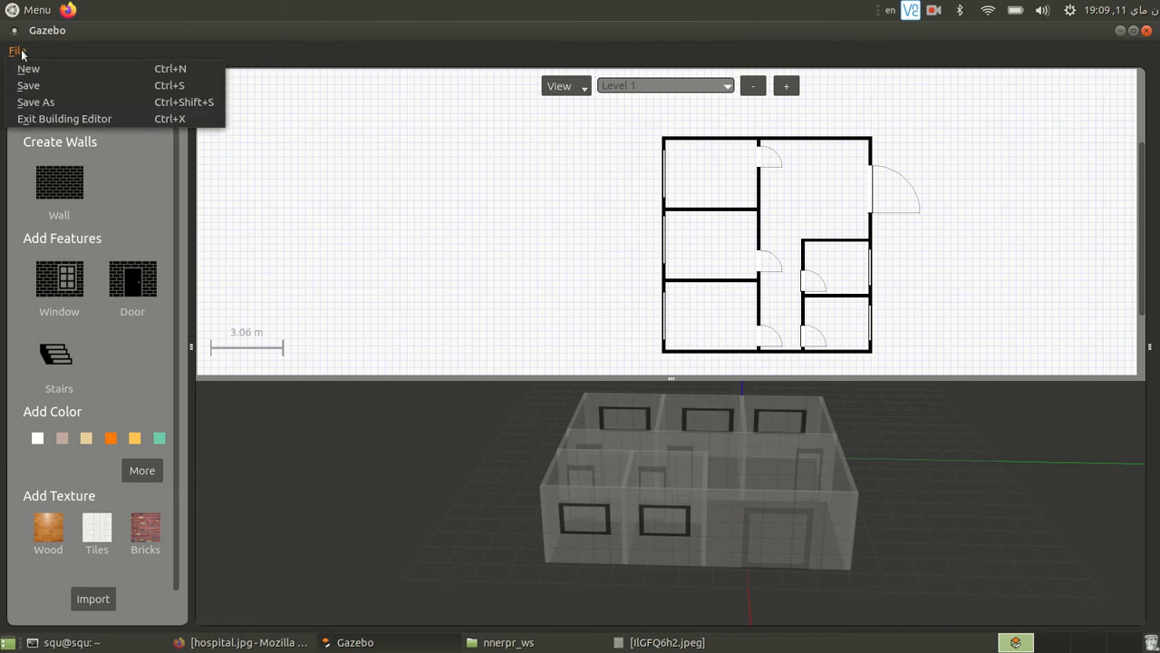
left_click(49, 117)
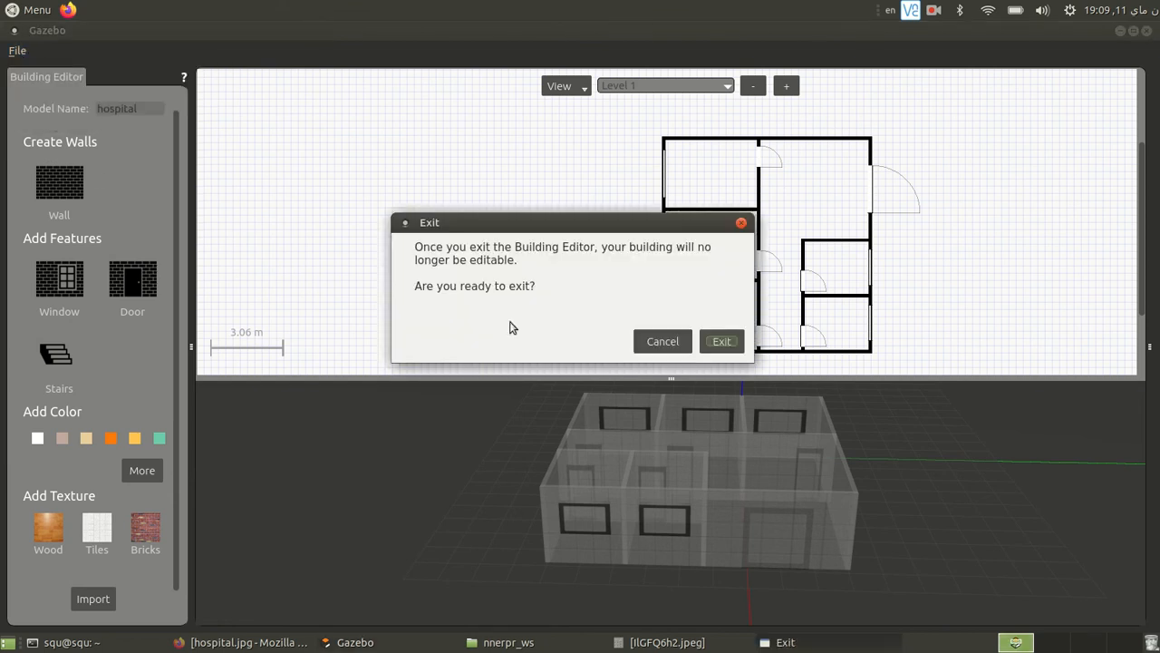
left_click(722, 340)
- View the hospital building from its entrance side and open the Model Editor
middle_click_drag(729, 388, 795, 402)
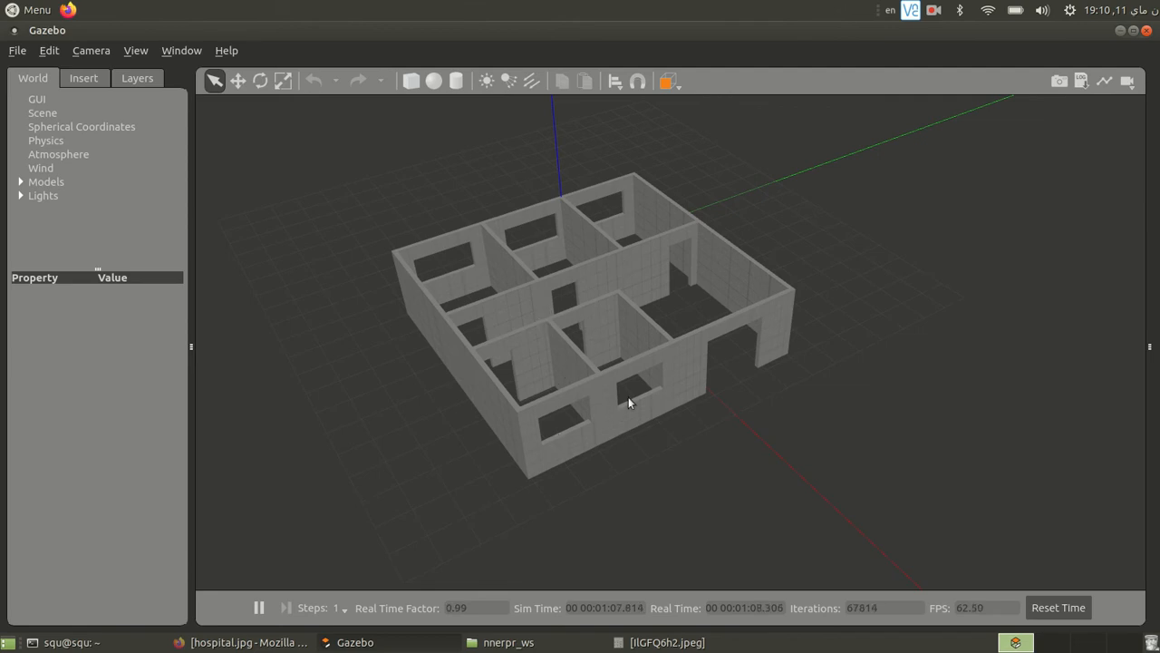
mouse_move(756, 407)
left_mouse_down()
mouse_move(631, 420)
mouse_move(653, 410)
left_mouse_up()
mouse_move(652, 409)
middle_mouse_down()
mouse_move(557, 383)
mouse_move(553, 410)
middle_mouse_up()
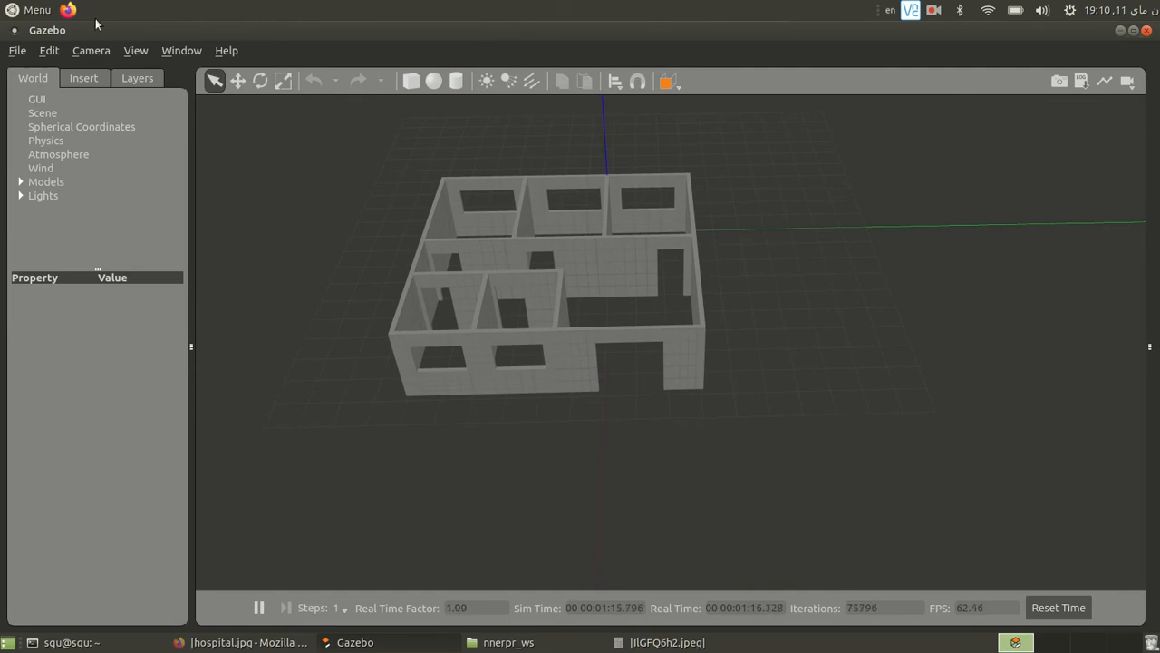
left_click(49, 51)
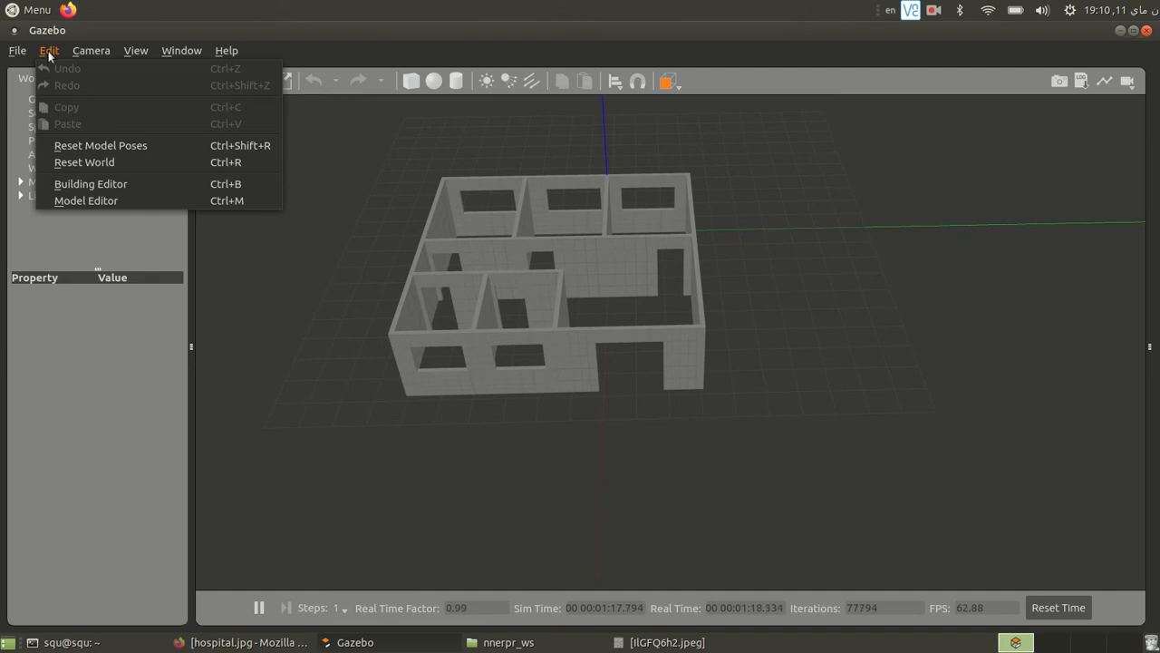
left_click(130, 199)
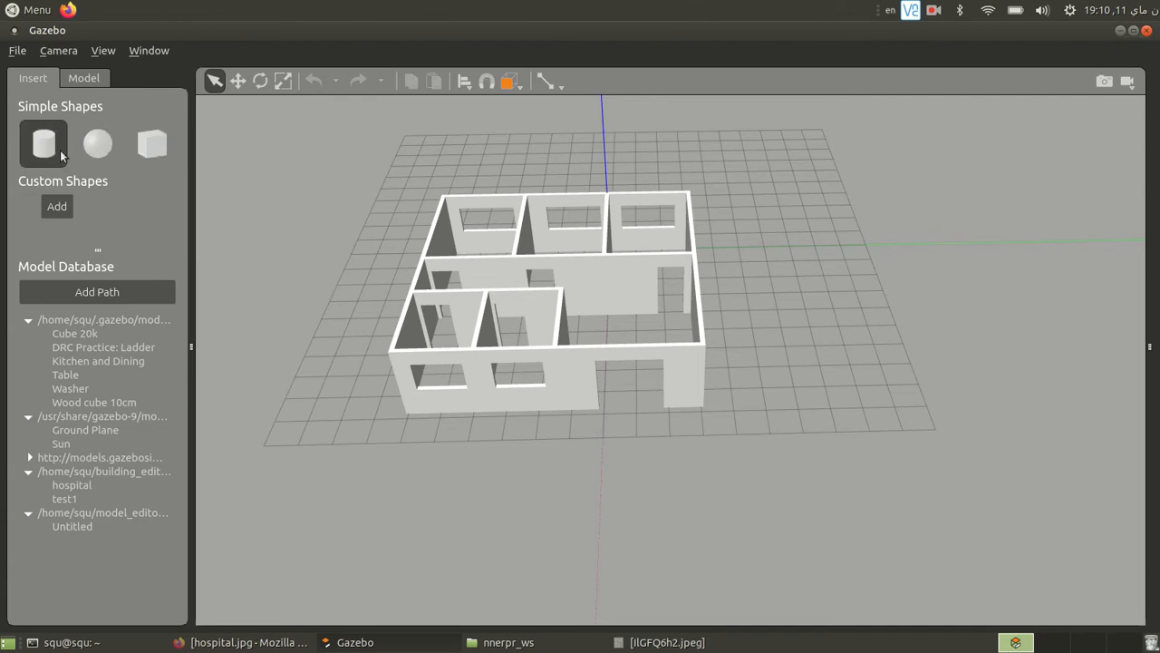
- Insert a box on the ground beside the building and move it farther from the side wall along the green axis
left_click(153, 143)
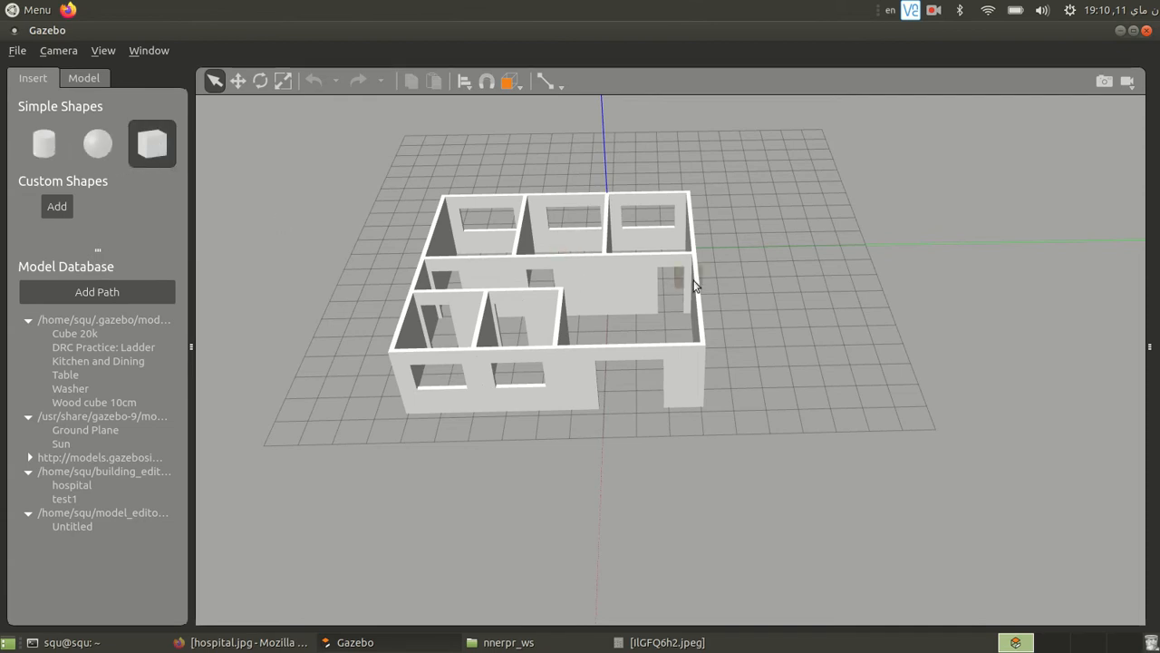
left_click(736, 341)
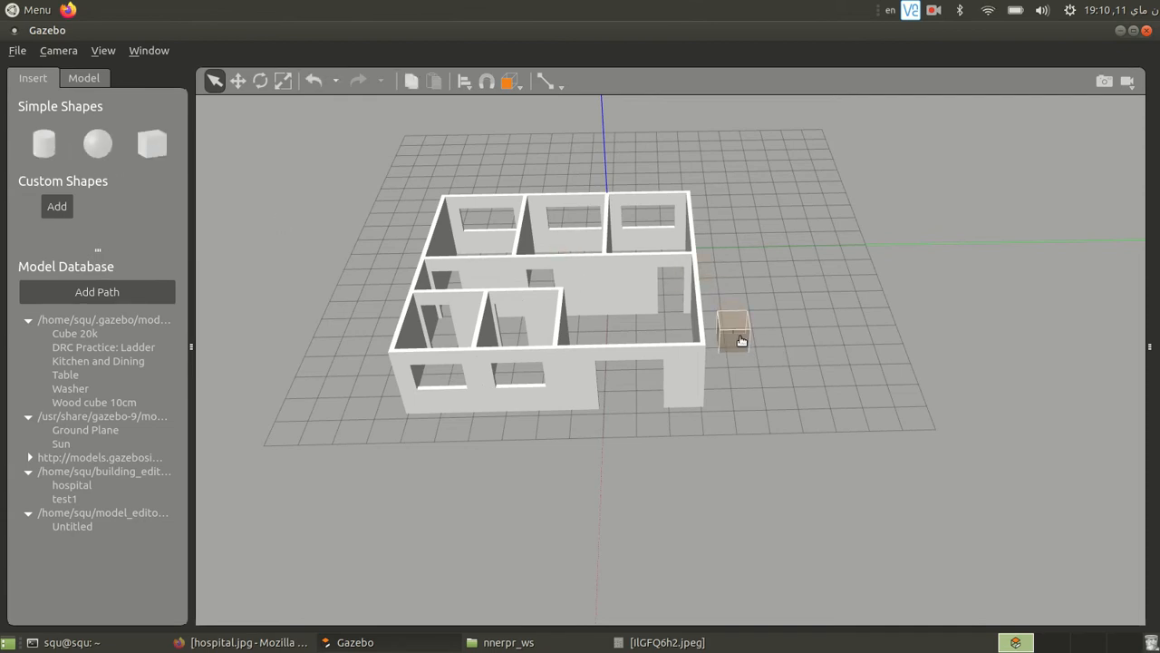
left_click(261, 80)
left_click(283, 81)
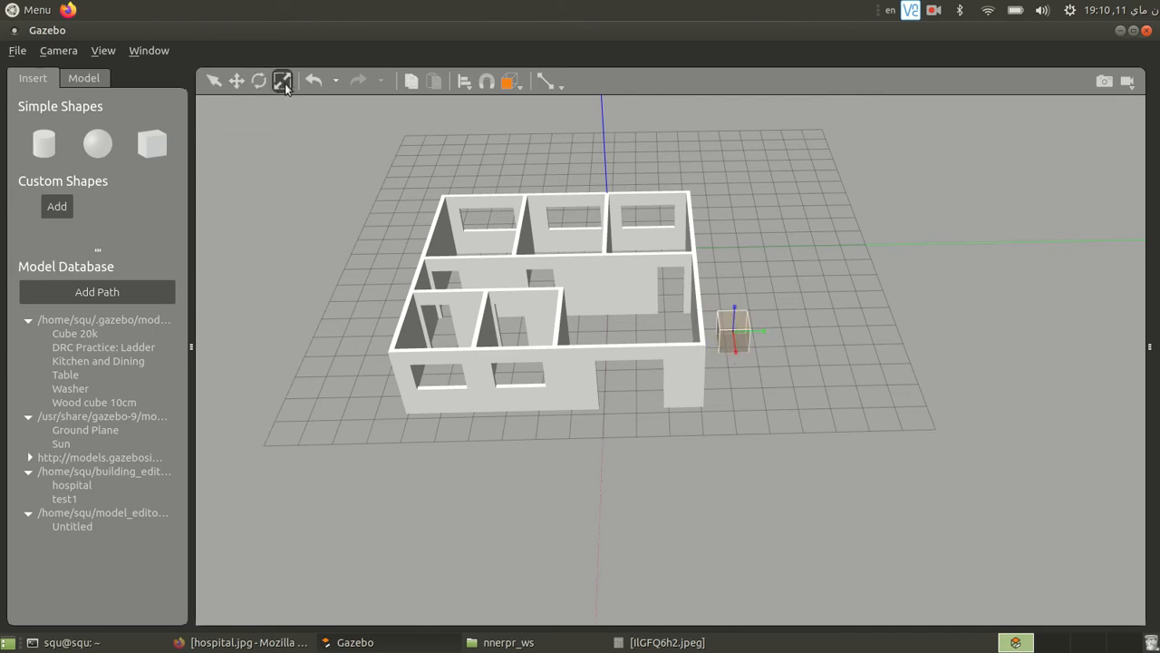
mouse_move(732, 327)
left_mouse_down()
mouse_move(614, 320)
mouse_move(736, 336)
mouse_move(733, 358)
mouse_move(734, 341)
left_mouse_up()
left_click(238, 81)
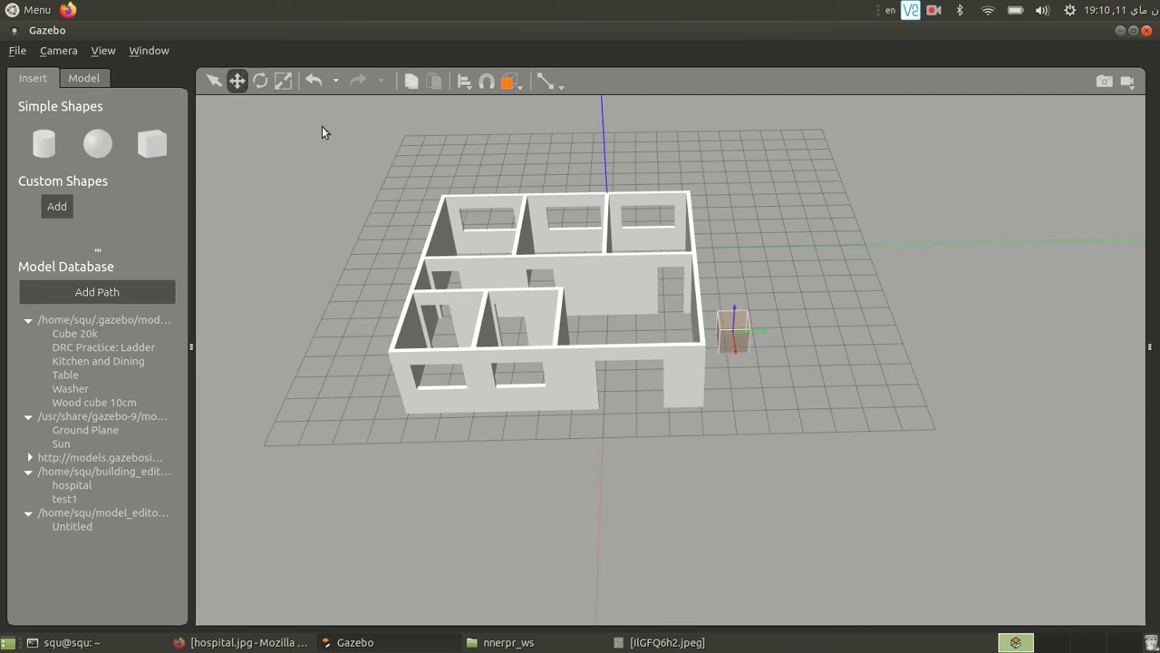
left_click_drag(764, 337, 819, 325)
- Scale the box beside the building to make it longer along the red axis and taller along the blue axis
left_click(260, 81)
left_click(283, 81)
left_click_drag(796, 350, 806, 392)
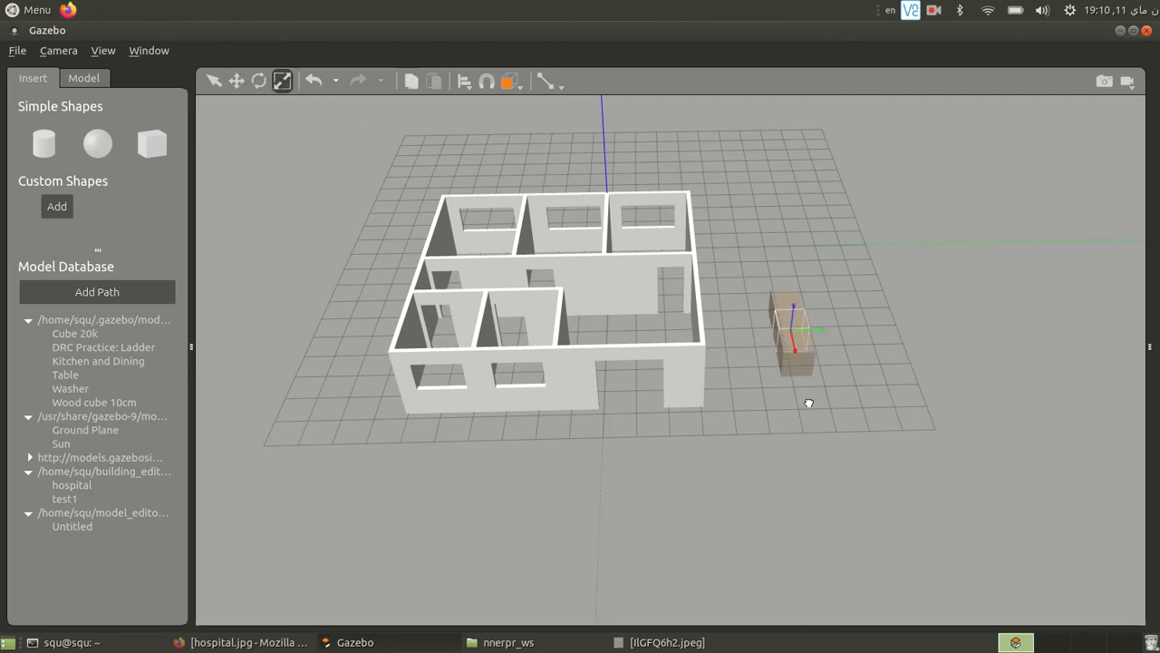
left_click_drag(796, 263, 834, 227)
left_click(805, 347)
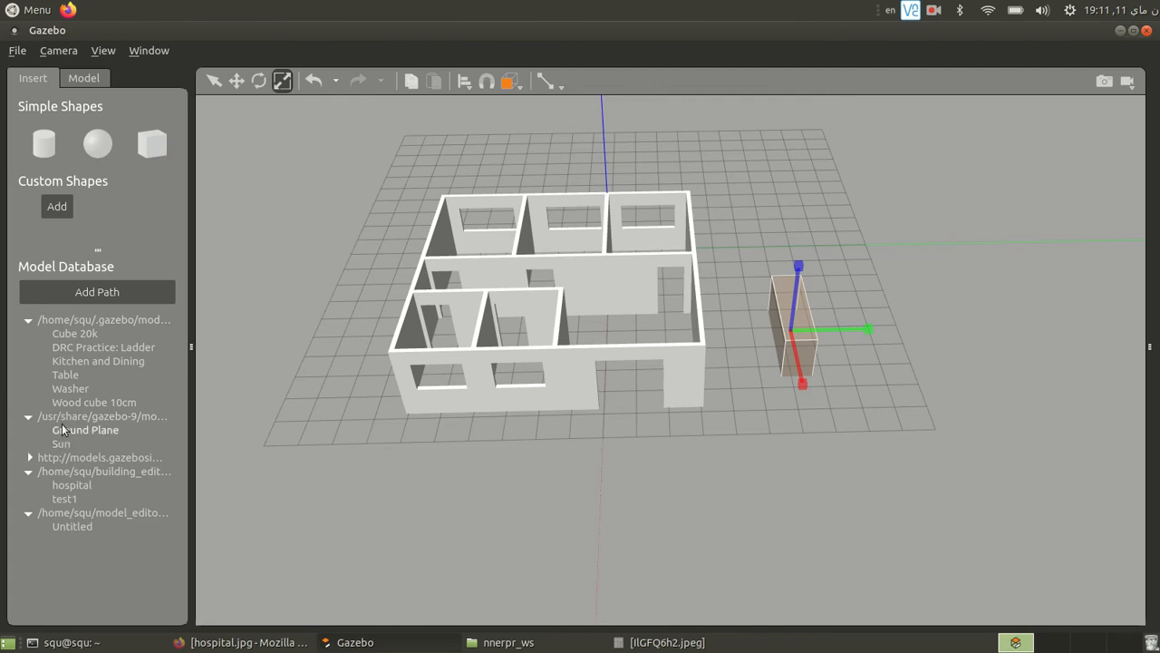
- Insert the Table model from the model database outside the building and move it along the green axis to the main entrance
left_click(63, 378)
left_click(781, 447)
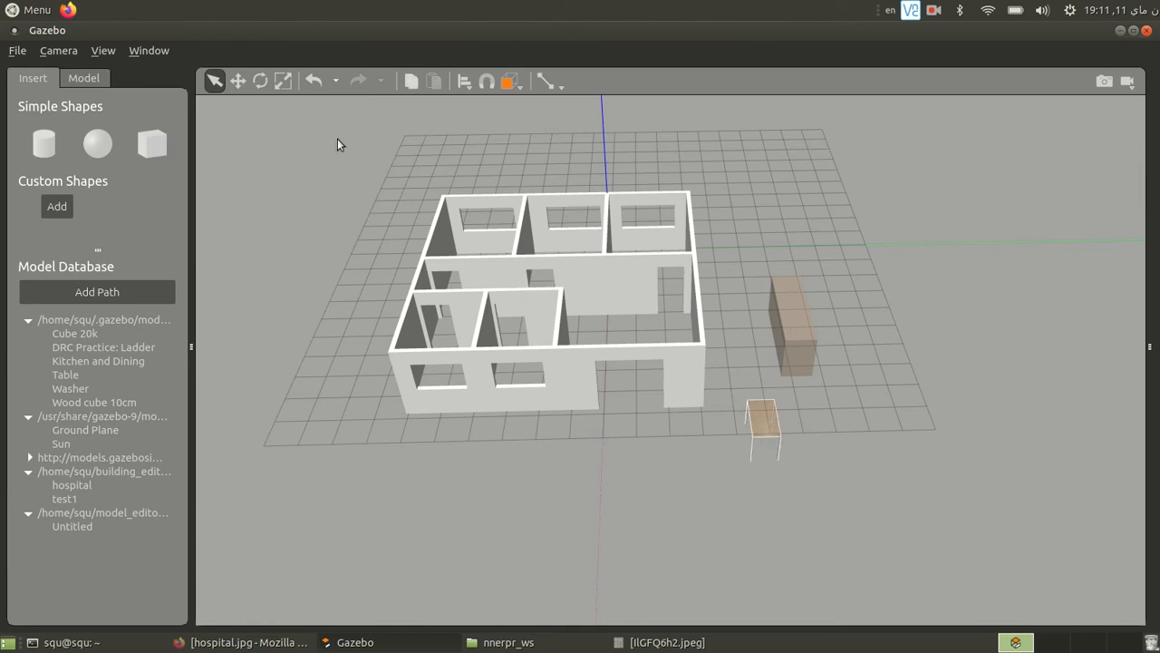
left_click(282, 81)
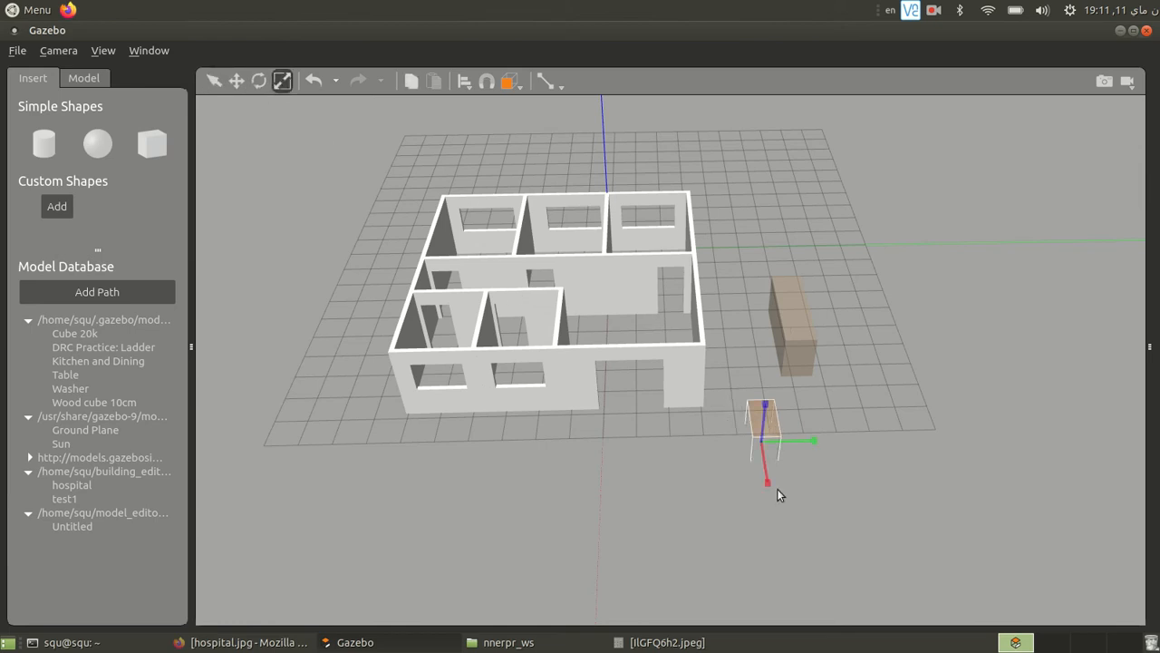
mouse_move(767, 487)
left_mouse_down()
mouse_move(769, 515)
mouse_move(769, 482)
left_mouse_up()
left_click_drag(766, 417, 832, 436)
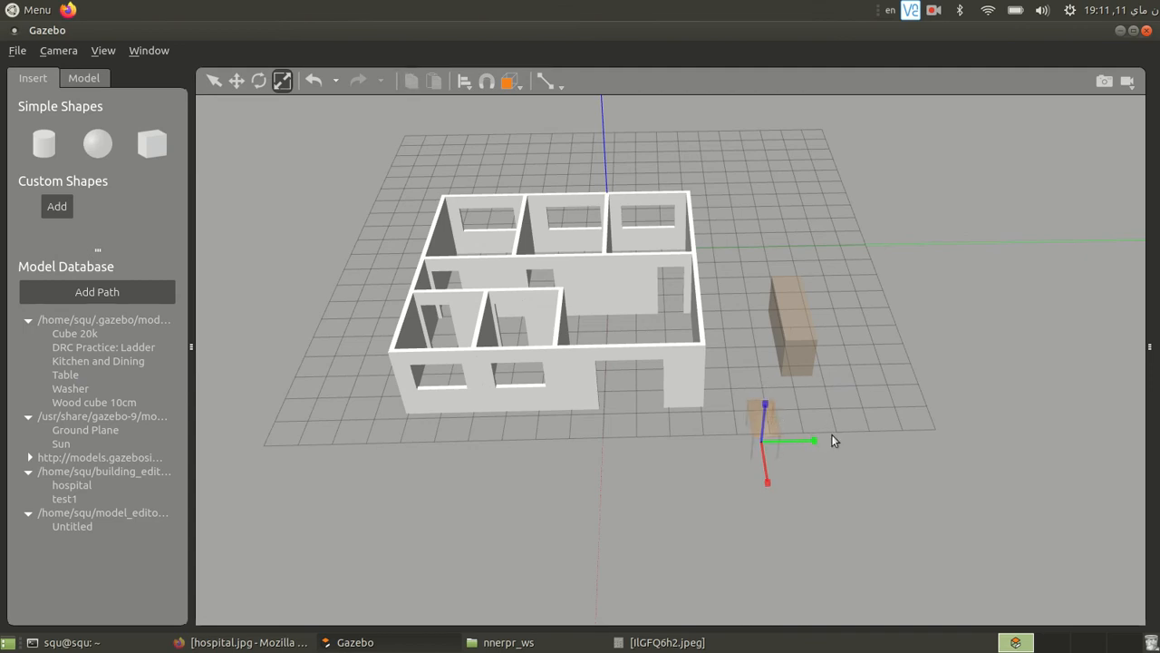
left_click(239, 83)
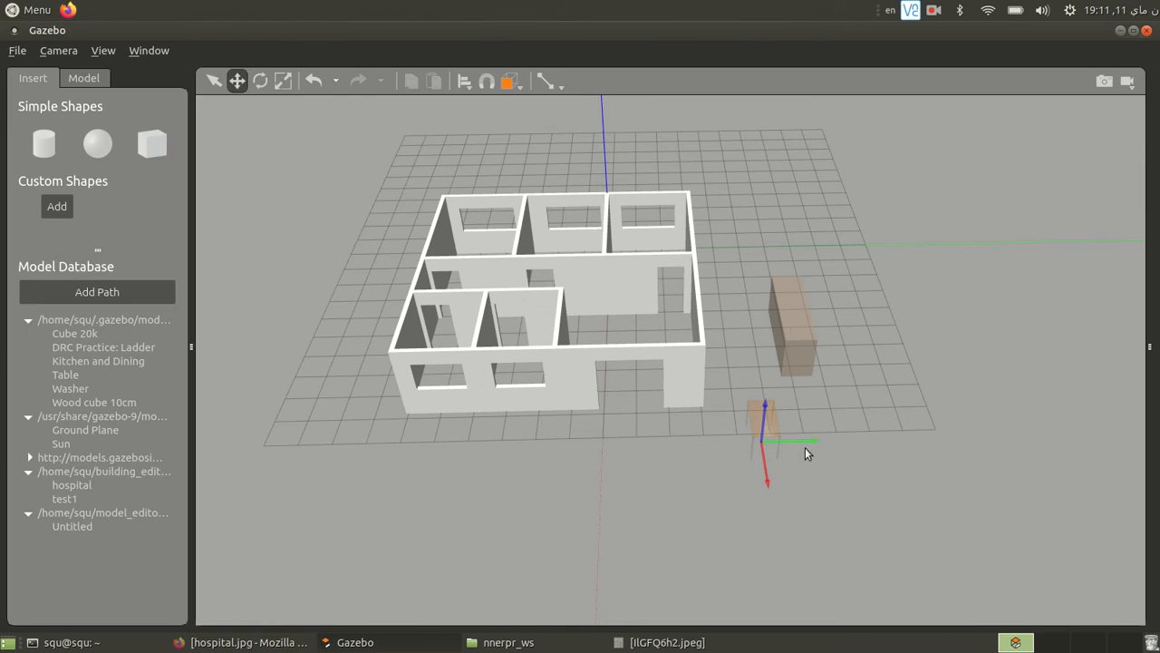
left_click_drag(809, 441, 681, 428)
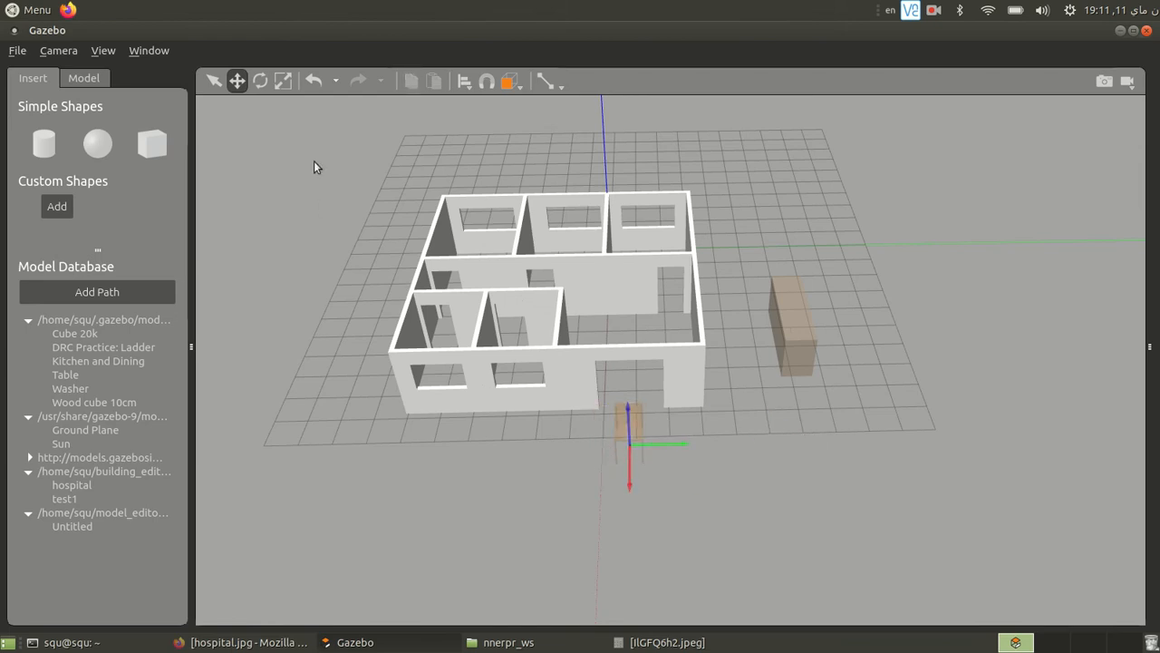
- Rotate the table about a quarter turn around its vertical axis so its long side faces the entrance, and select the box
left_click(260, 80)
left_click_drag(681, 461, 609, 482)
left_click(700, 484)
left_click(630, 424)
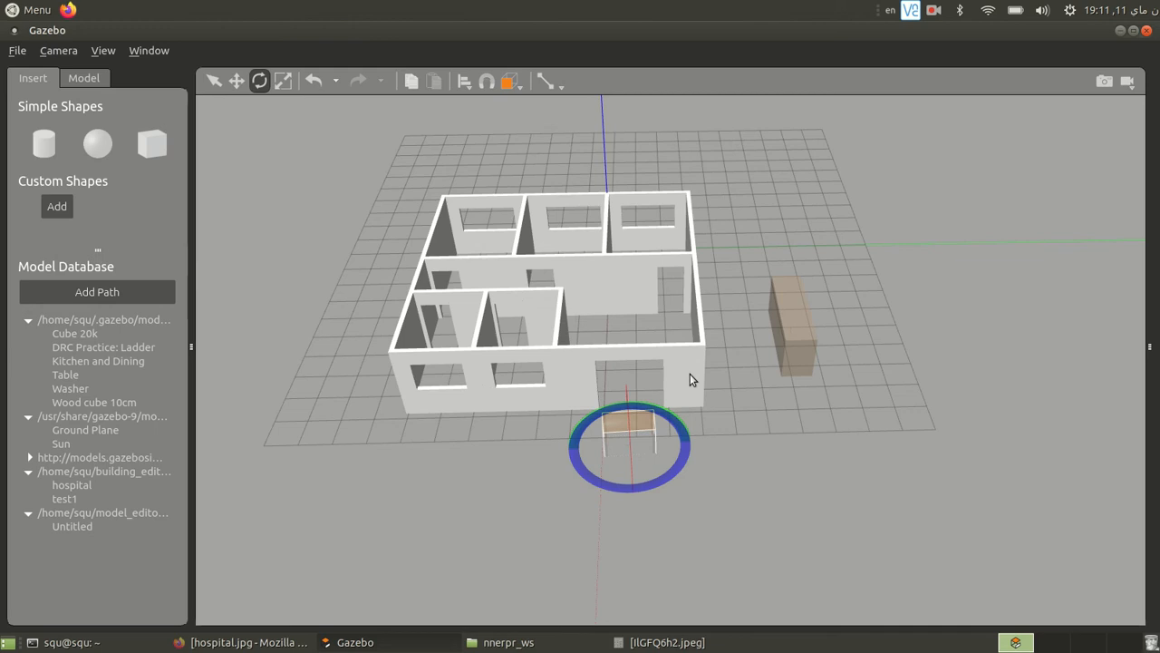
left_click(782, 332)
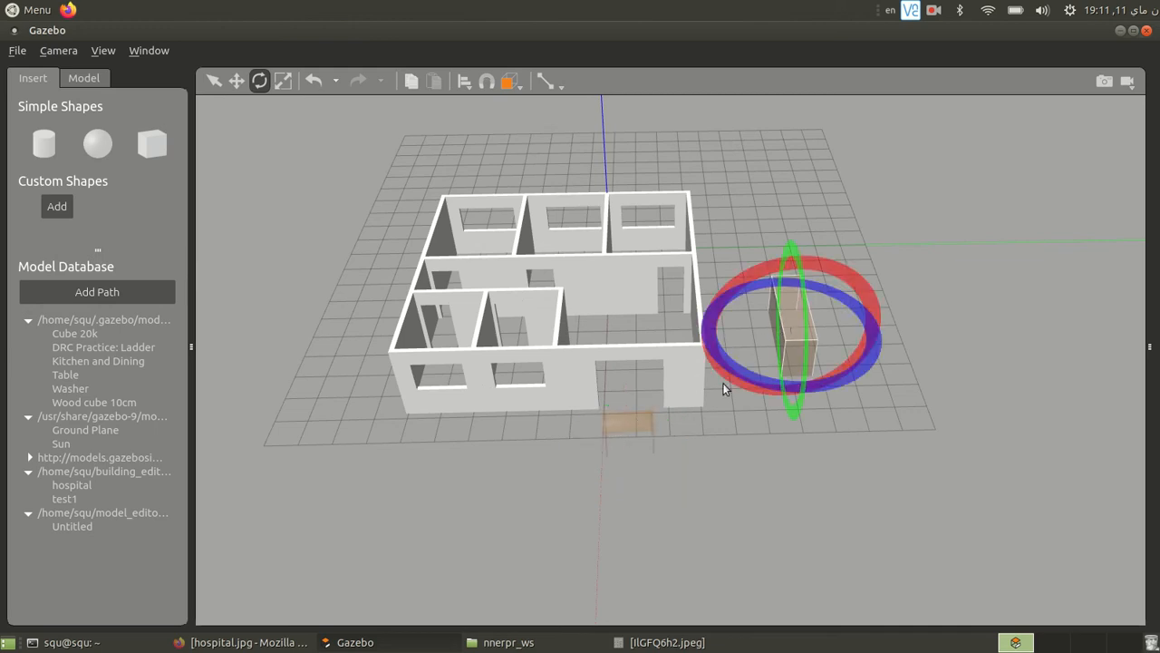
- Check the furniture layout in the floor plan image IlGFQ6h2.jpeg and return to Gazebo
left_click(662, 642)
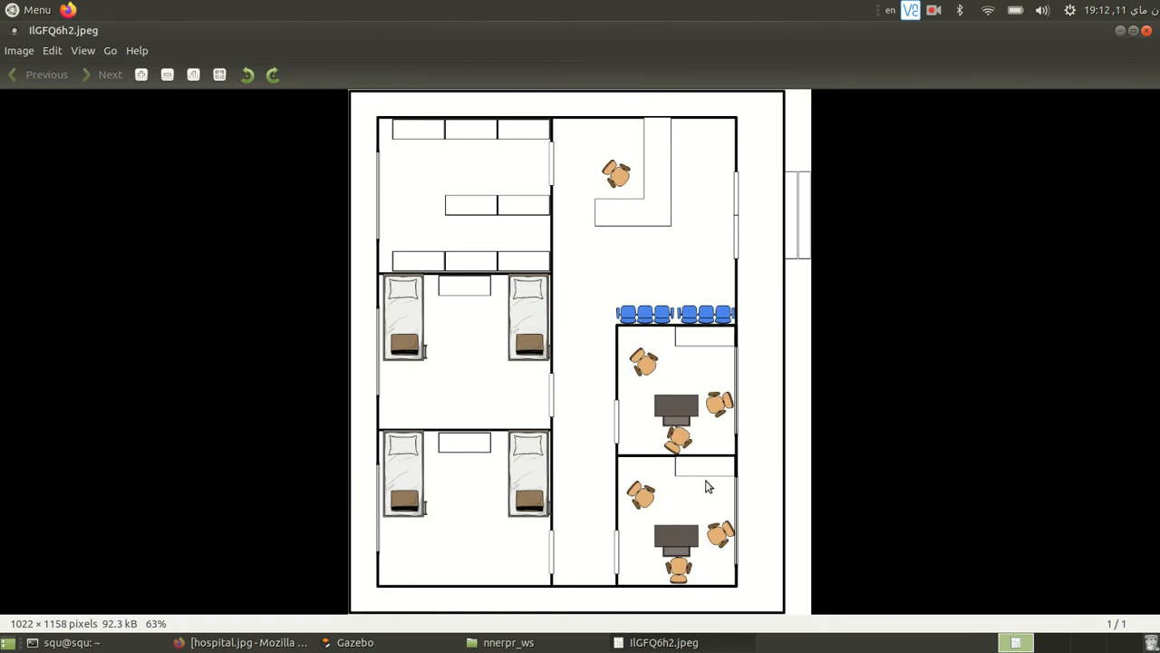
left_click(1121, 31)
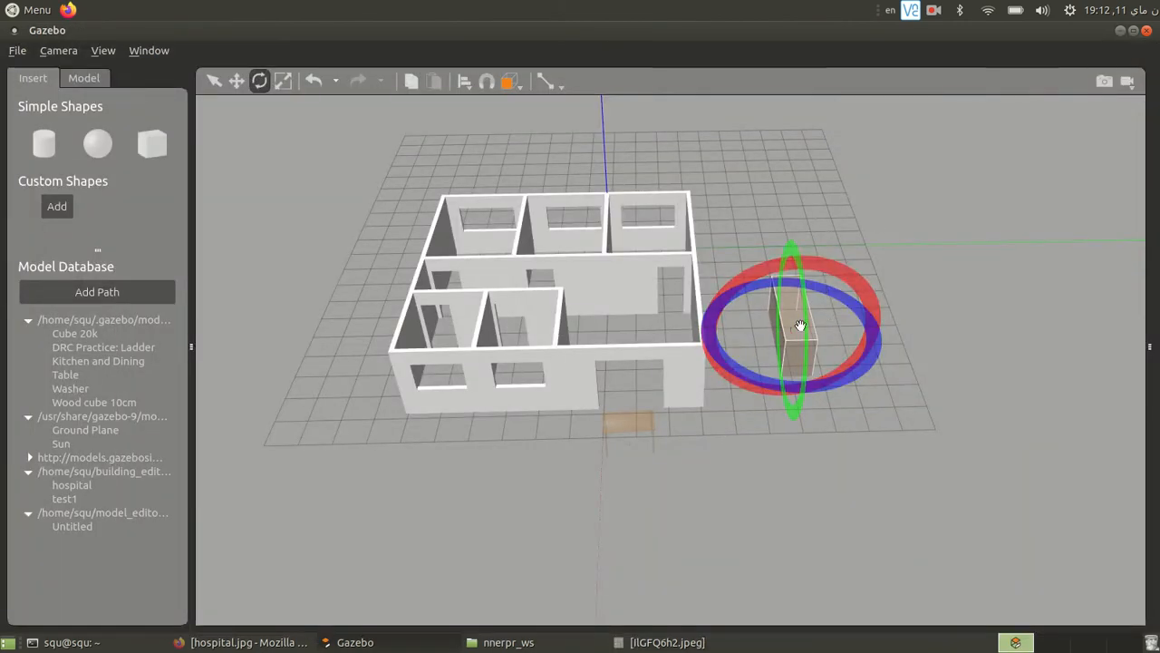
left_click(934, 9)
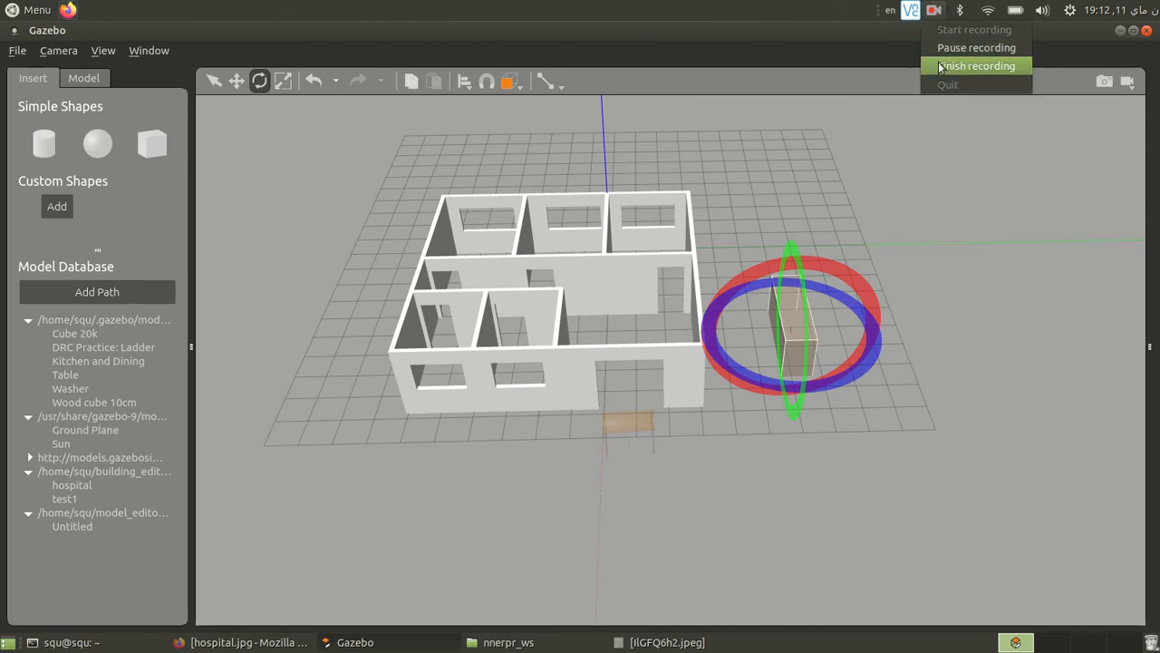
left_click(942, 65)
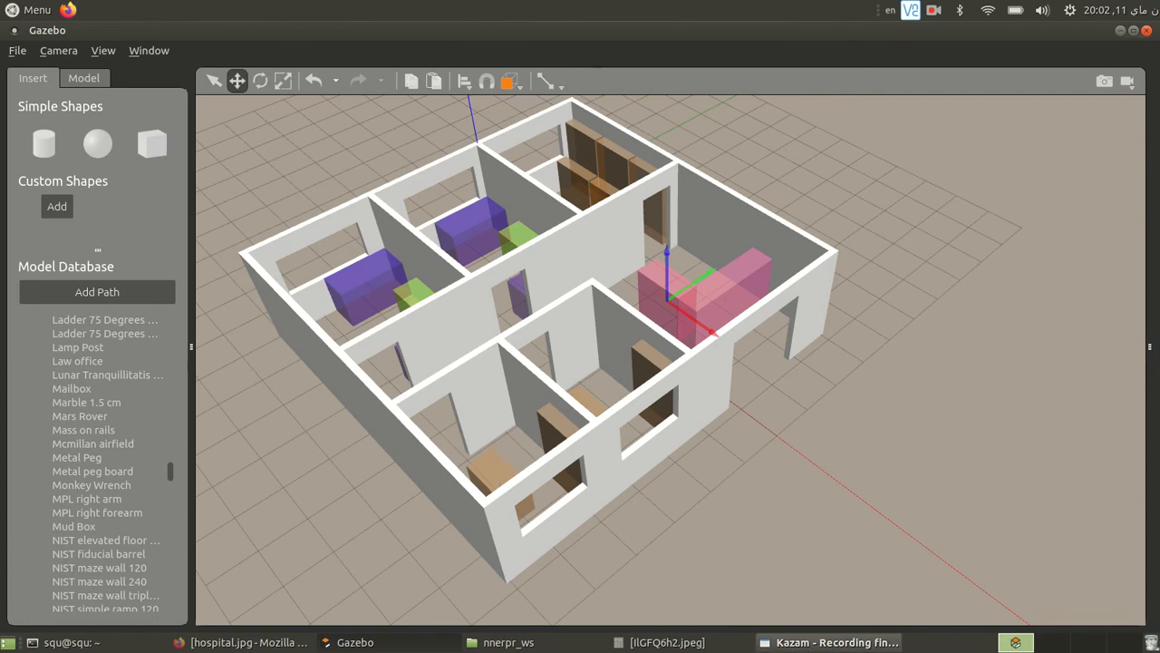
- Compare the furnished hospital model in Gazebo with the floor plan image IlGFQ6h2.jpeg, viewing the reception counter and rooms from different angles
left_click(660, 642)
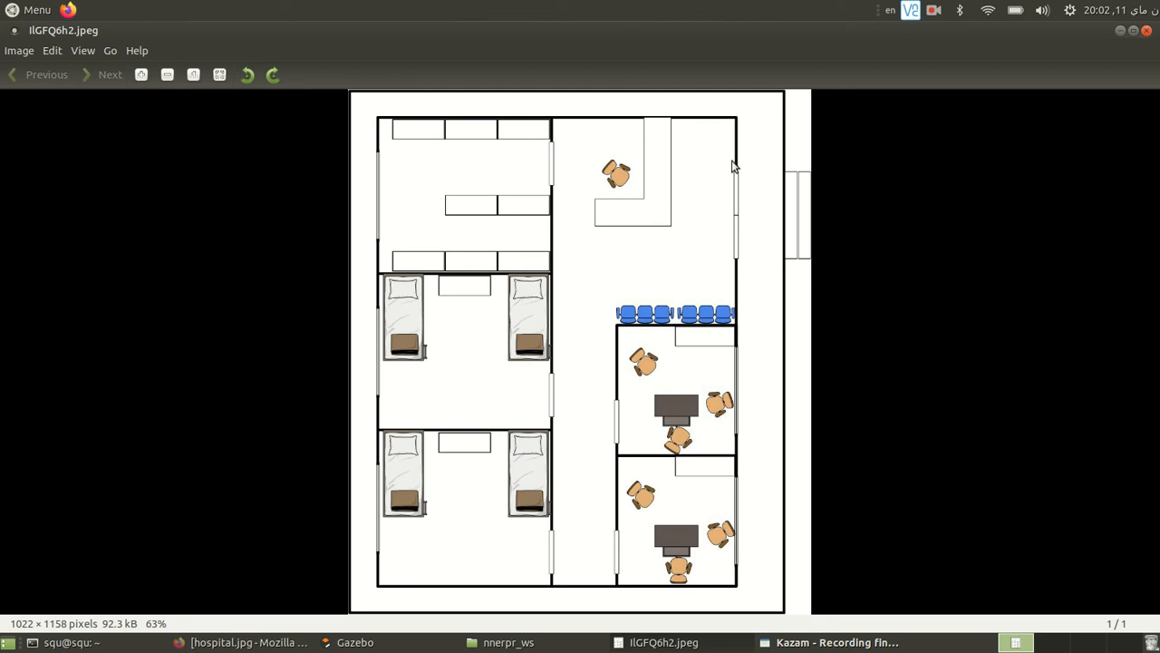
left_click(1120, 30)
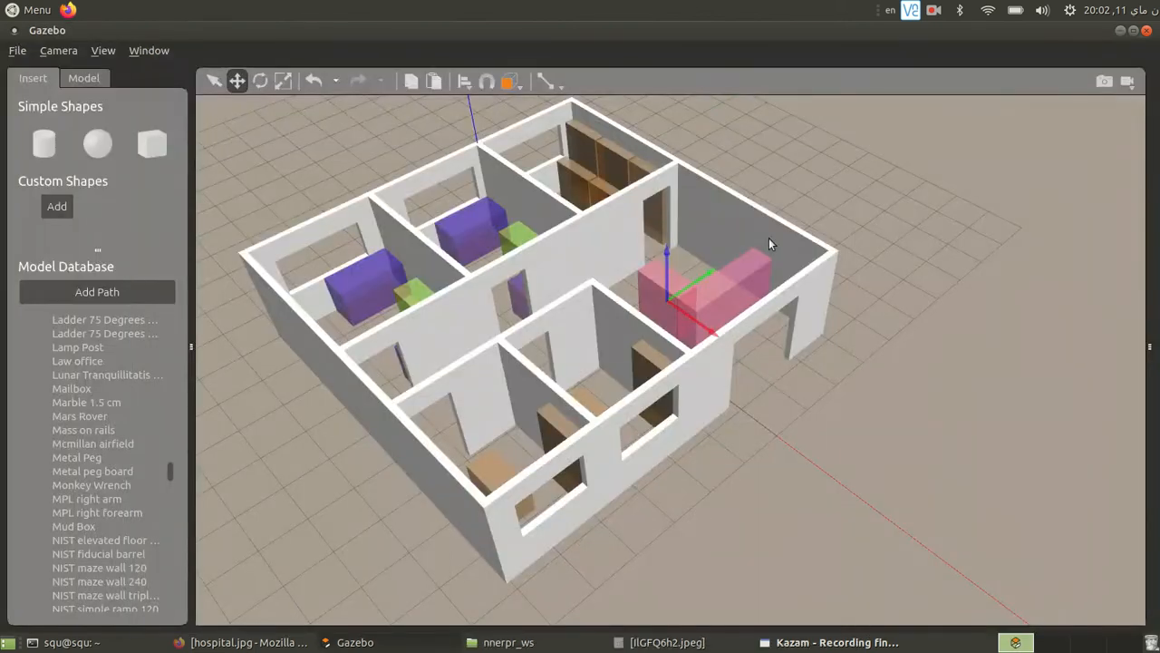
left_click_drag(746, 298, 770, 250)
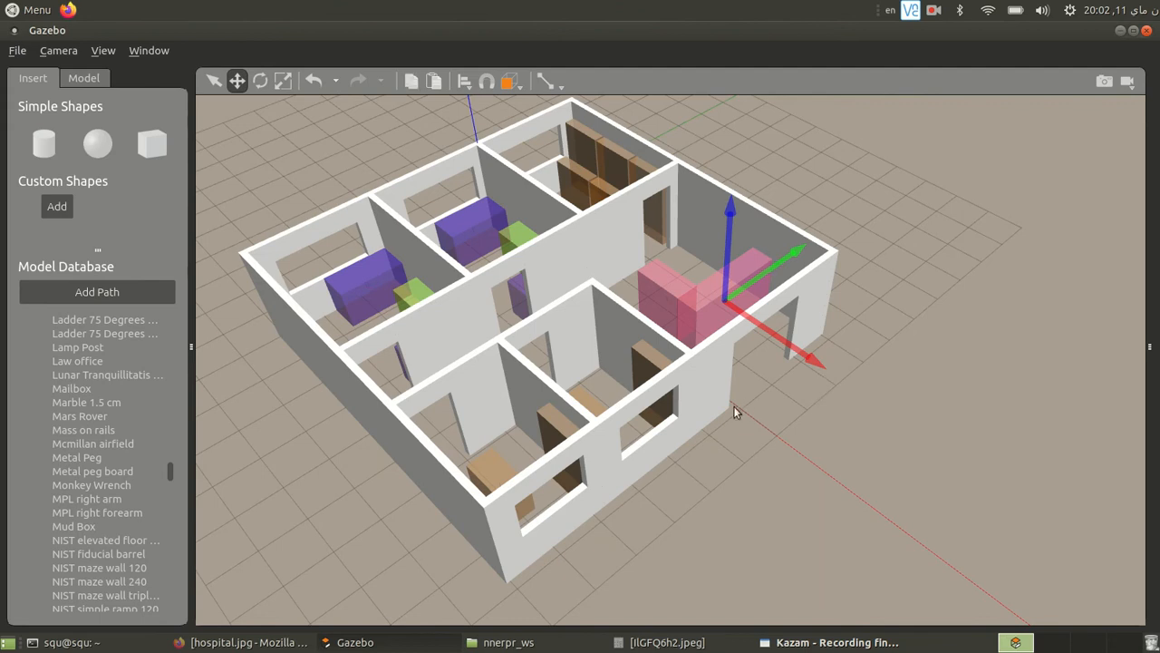
scroll(724, 320, "up", 3)
scroll(698, 408, "down", 5)
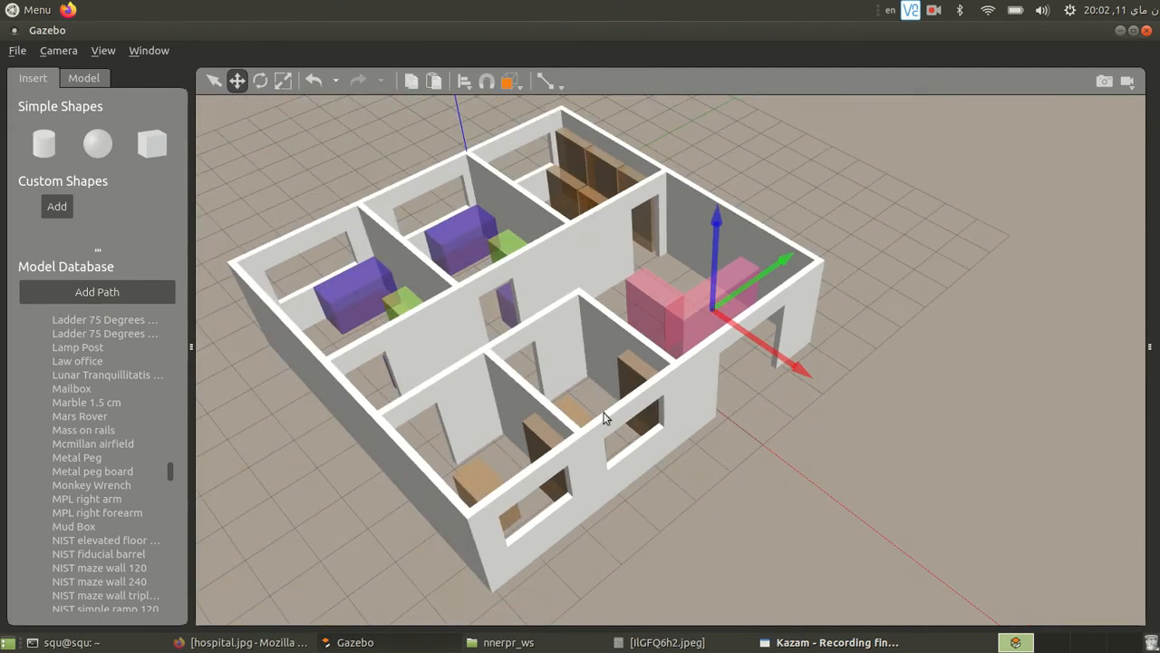
scroll(673, 493, "up", 2)
middle_click_drag(673, 492, 900, 477)
middle_click_drag(448, 538, 366, 571)
- Open the Link Inspector for the pink reception counter box and examine its gravity, density, mass, inertia and pose settings
left_click(538, 401)
double_click(538, 401)
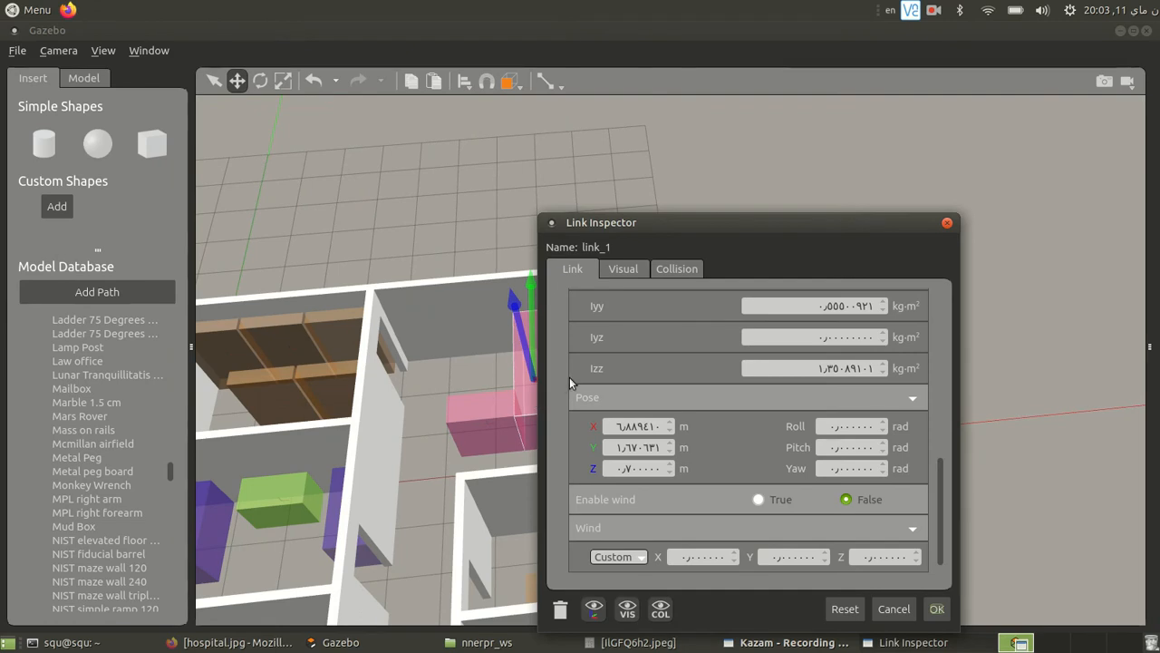
left_click_drag(778, 224, 834, 114)
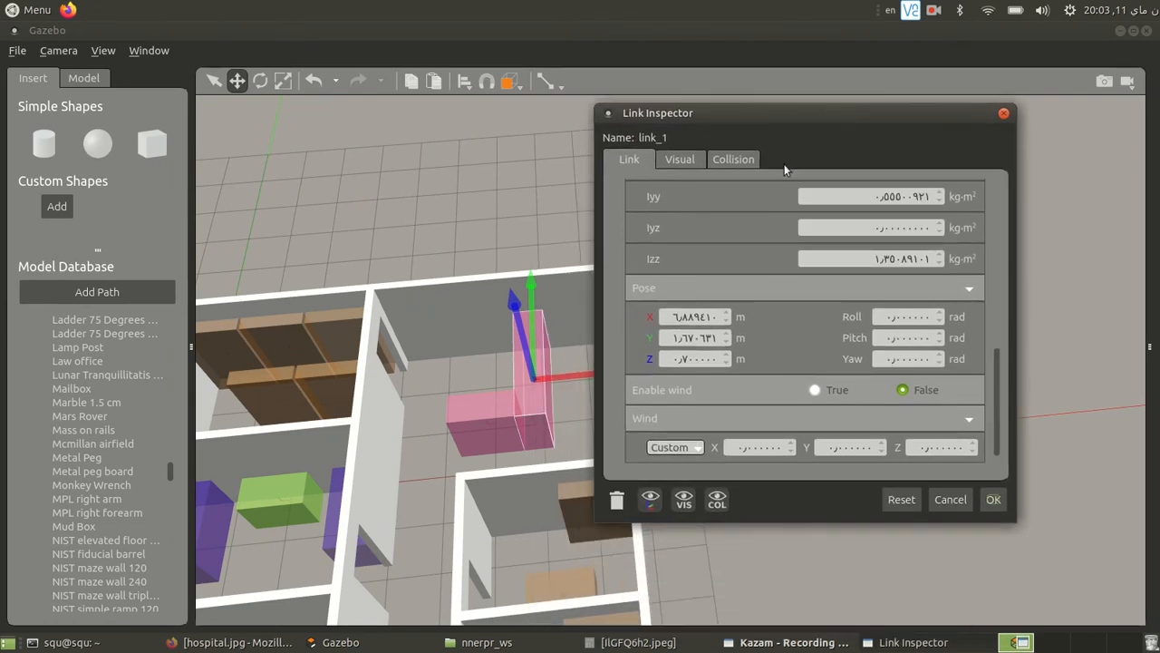
scroll(740, 211, "up", 6)
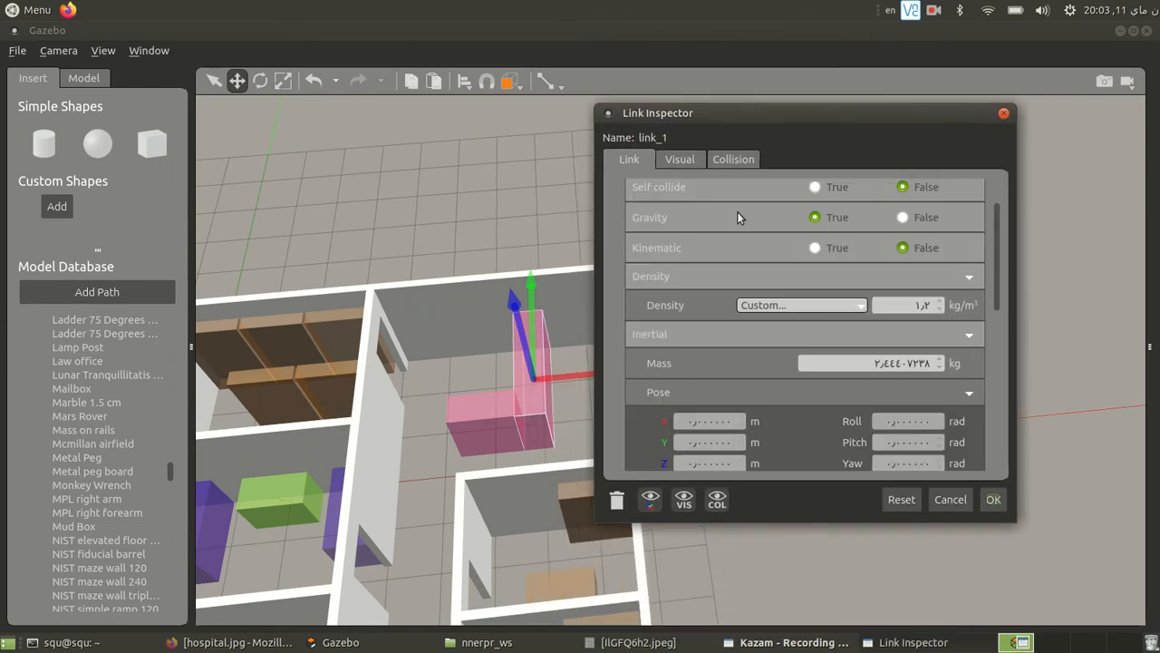
scroll(737, 211, "down", 3)
scroll(749, 298, "down", 4)
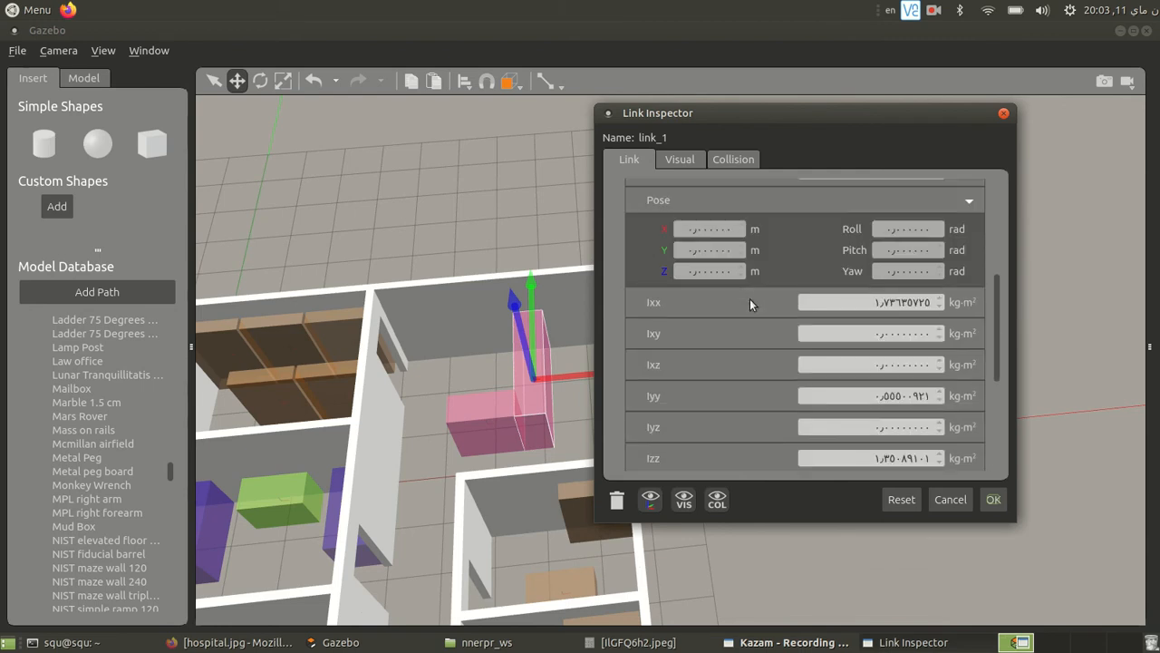
scroll(715, 329, "down", 1)
scroll(833, 272, "up", 4)
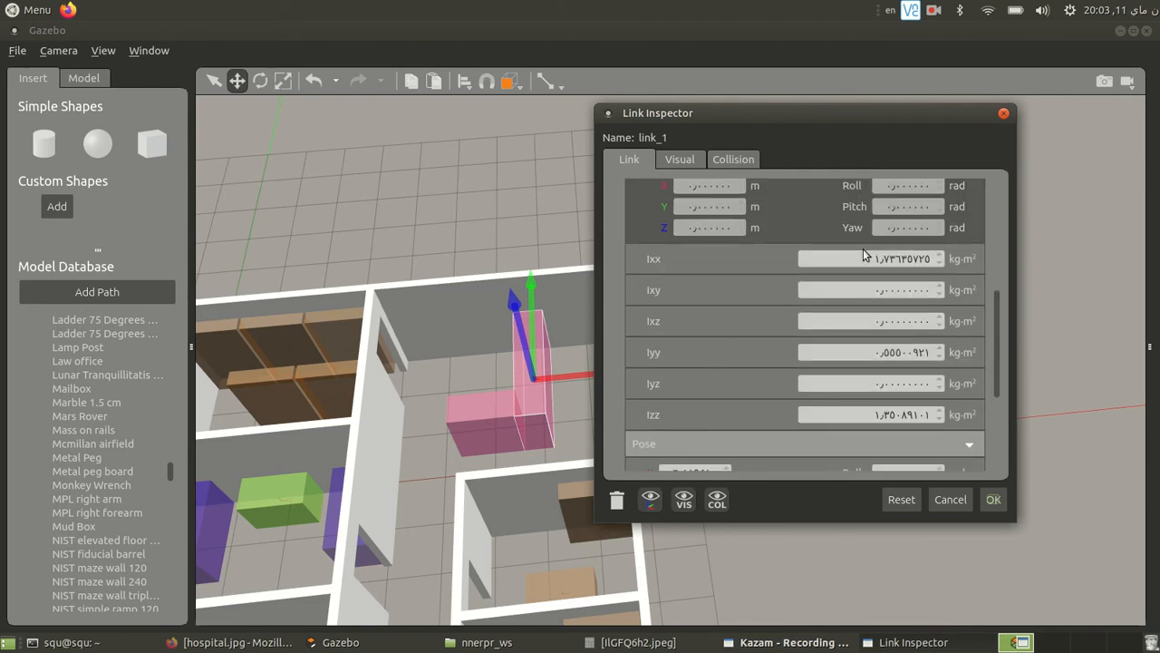
scroll(864, 253, "up", 2)
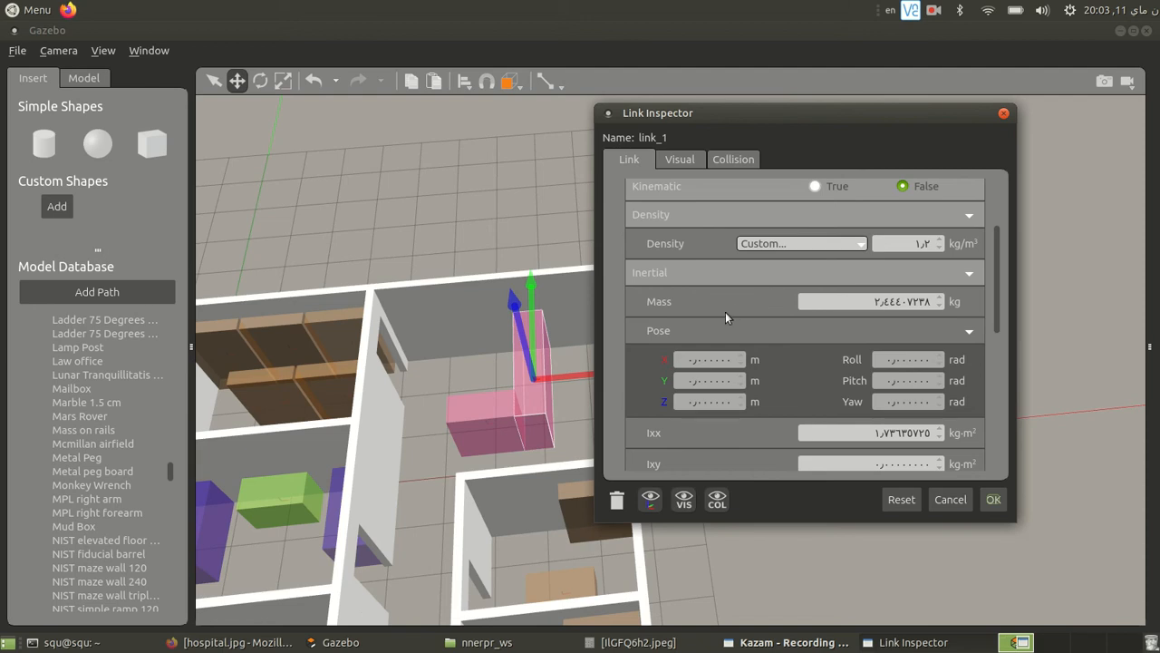
scroll(744, 299, "up", 2)
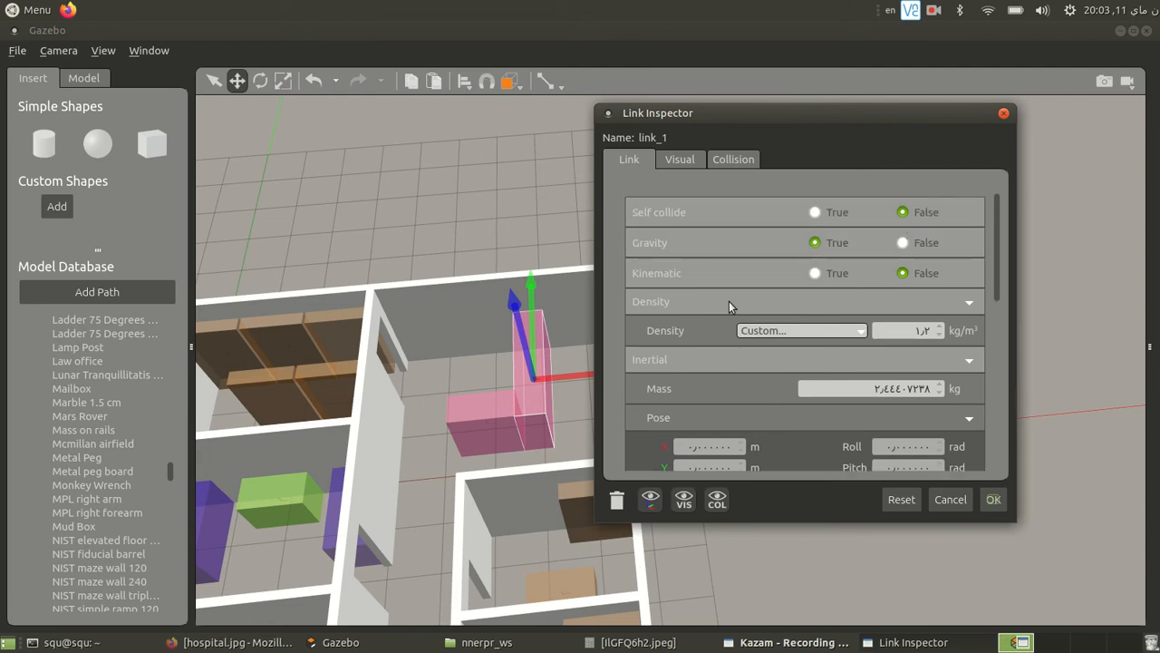
- Examine the counter box's available density materials and its inertia, pose and wind settings in the Link Inspector
left_click(797, 334)
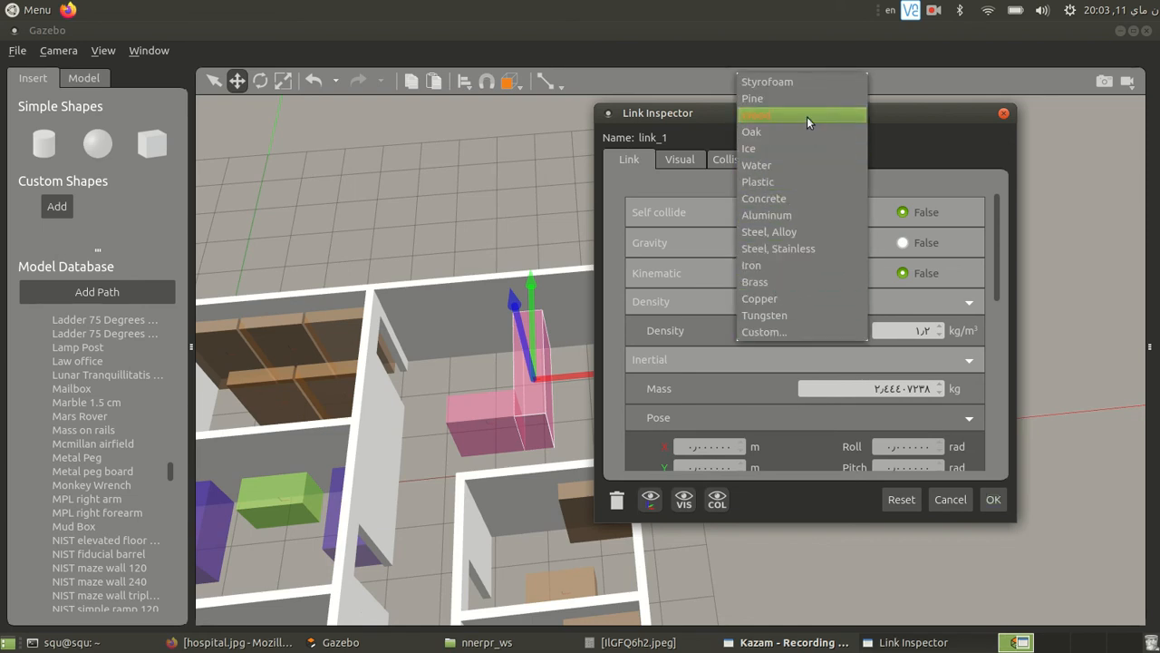
left_click(603, 309)
scroll(713, 350, "down", 3)
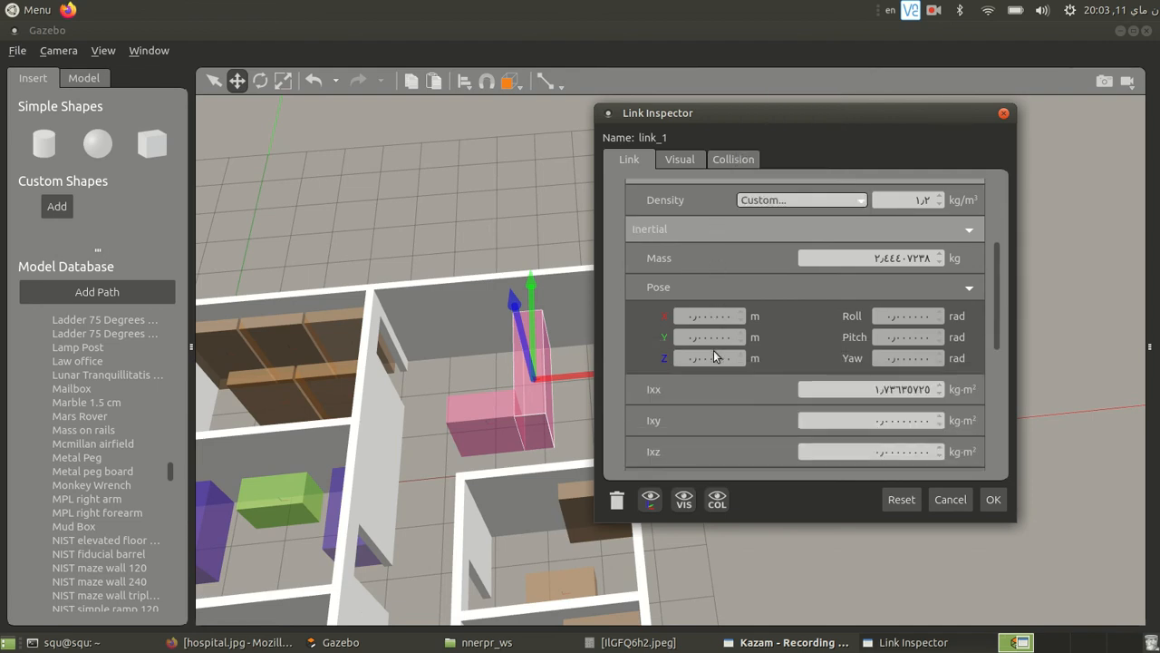
scroll(725, 411, "down", 4)
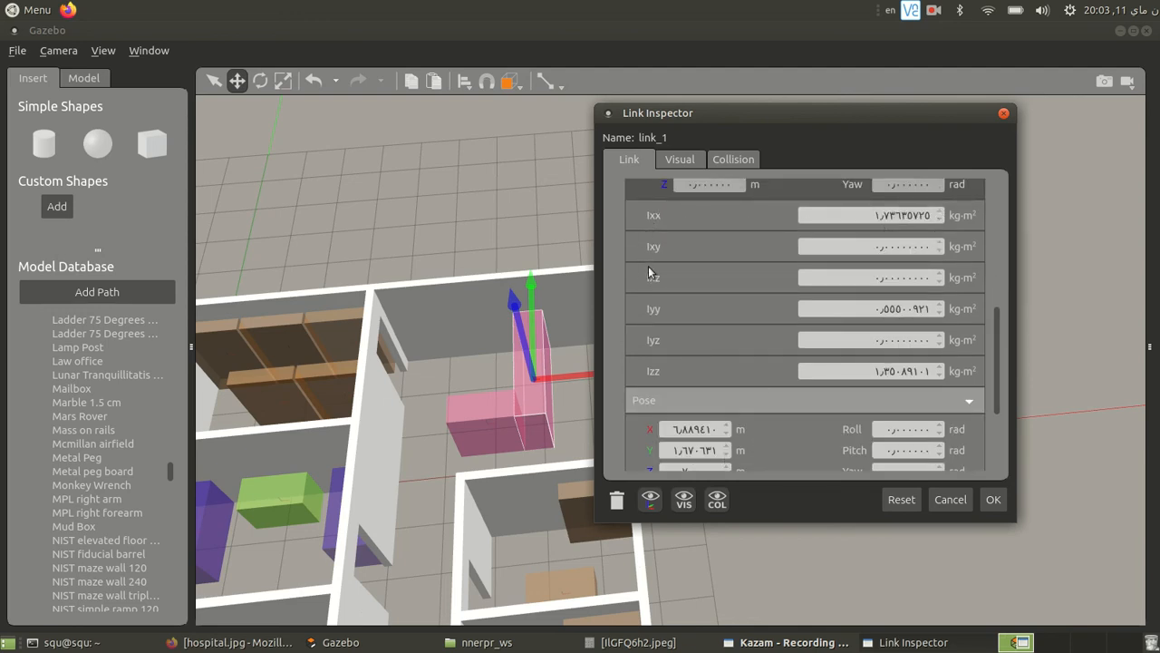
scroll(787, 335, "down", 3)
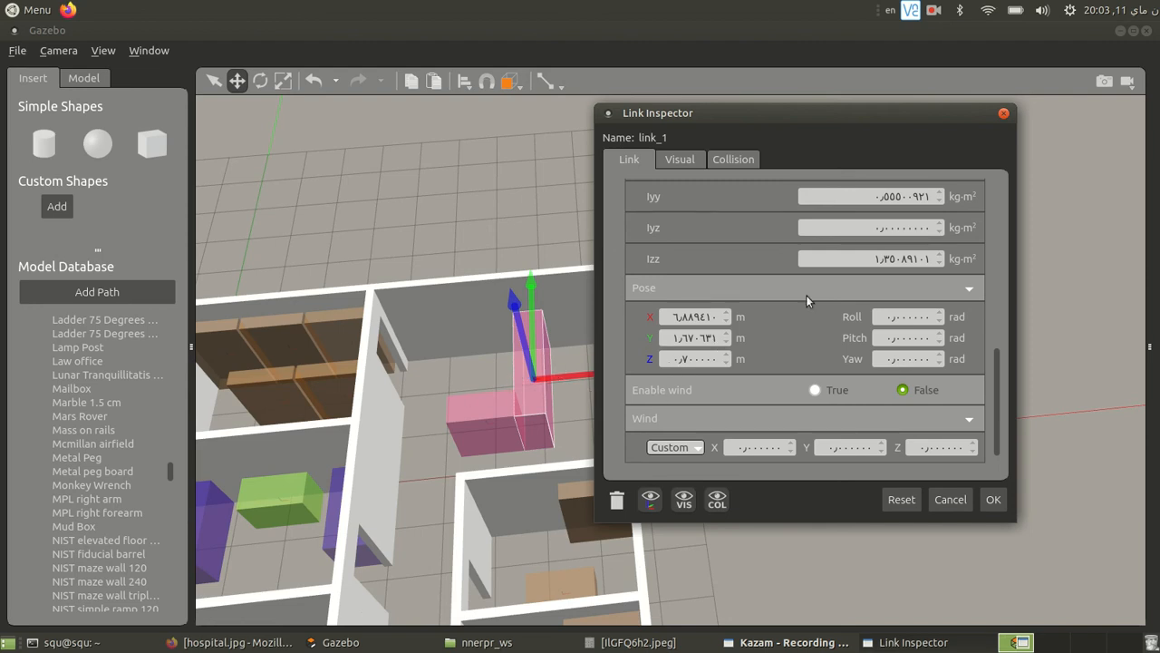
- Set the Z size of the counter box's visual geometry to 1.4 m
left_click(681, 159)
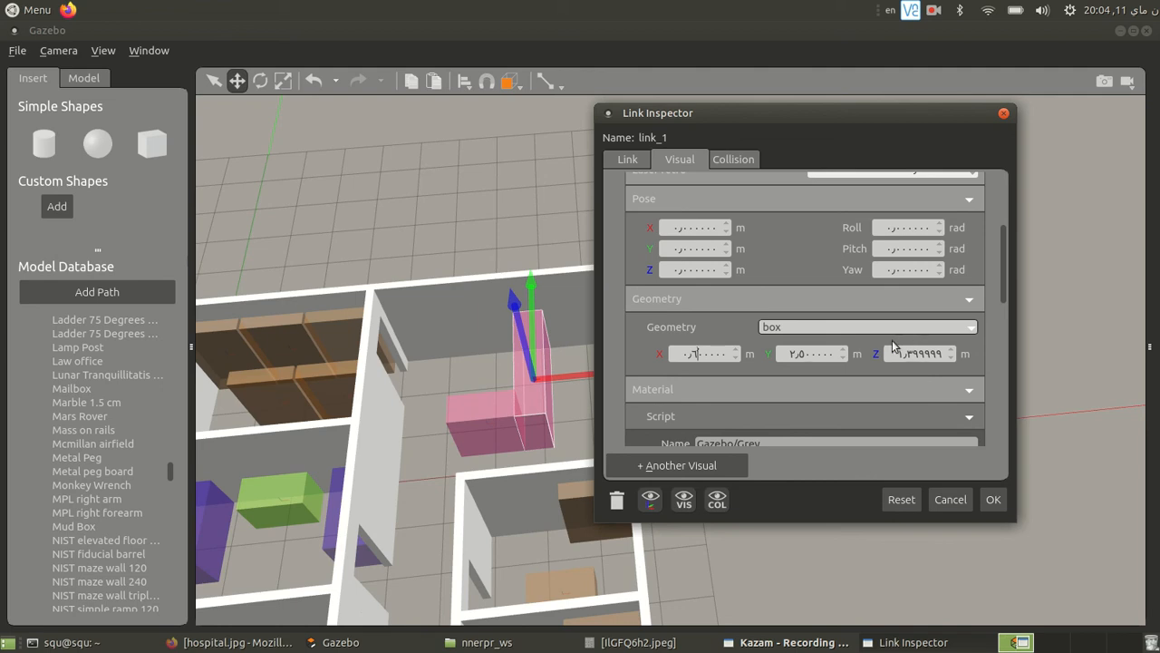
left_click_drag(906, 356, 954, 360)
type("4")
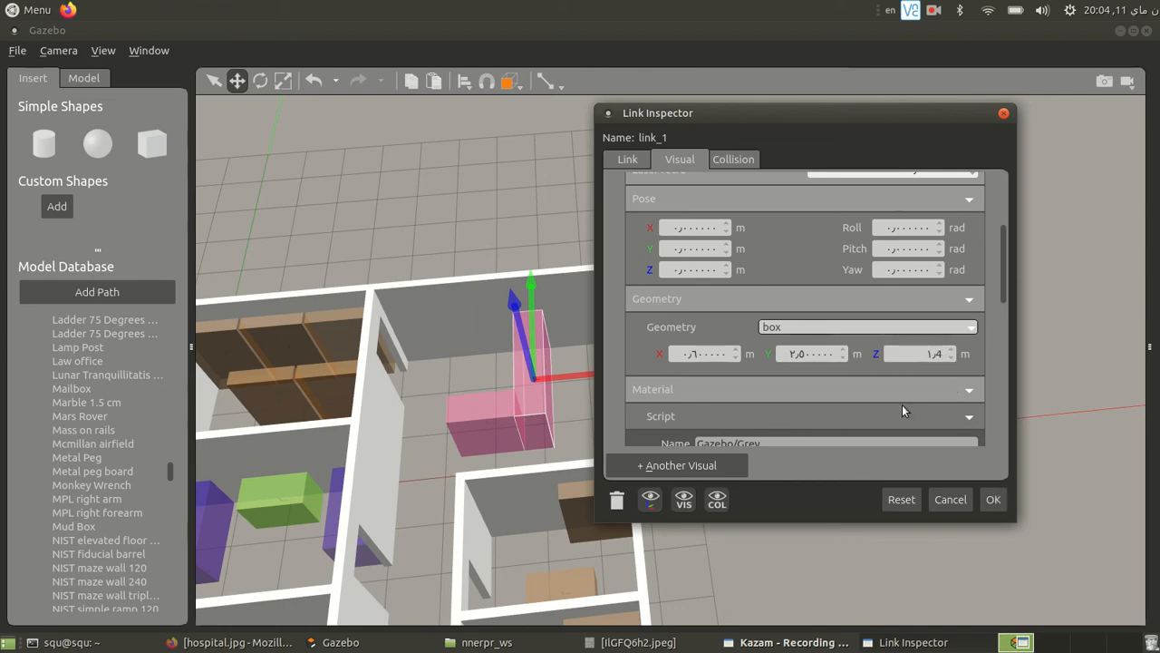
- Recolour the counter box's visual material by setting ambient red to 0 and diffuse red and green to 0
scroll(808, 268, "down", 4)
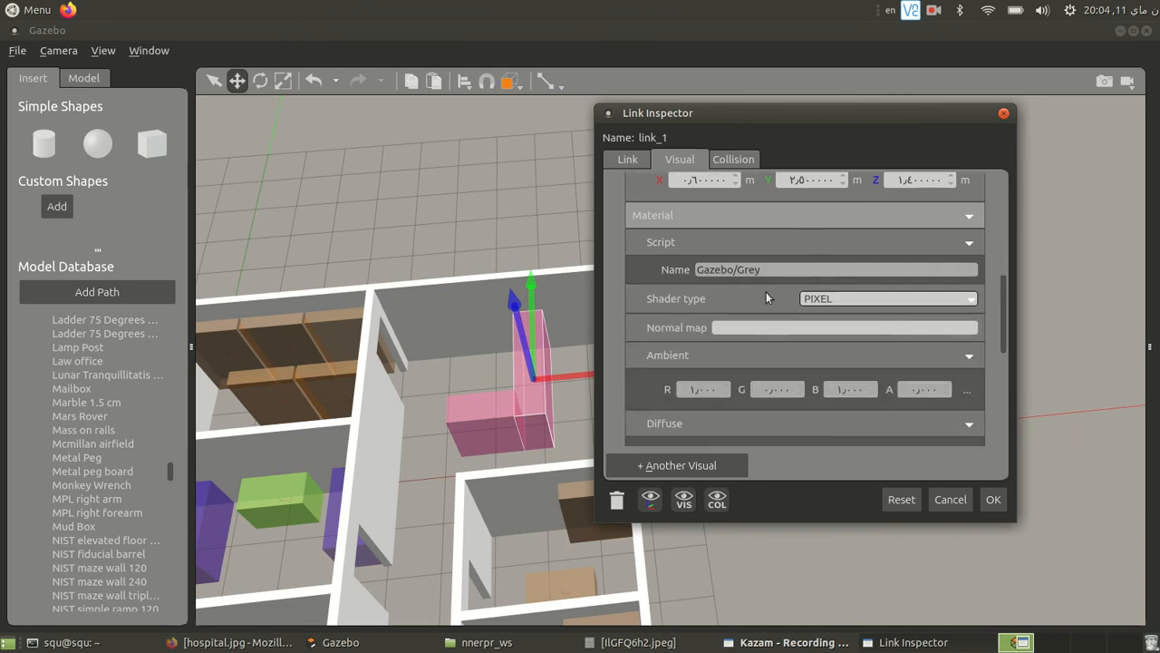
scroll(766, 297, "down", 3)
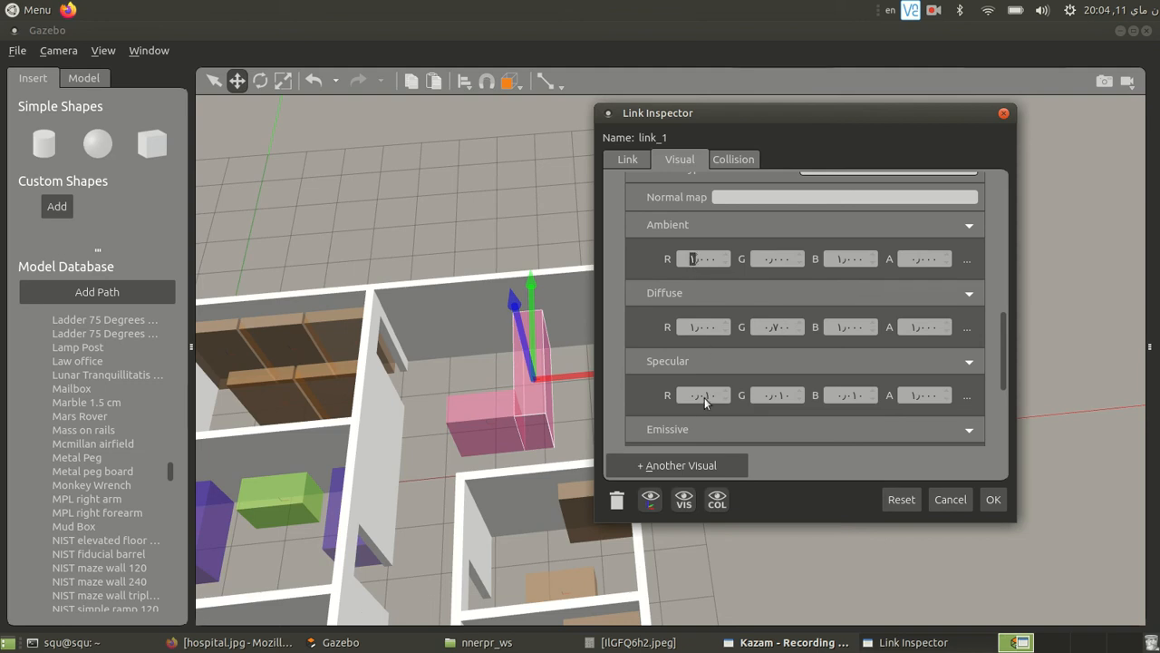
type("0")
double_click(693, 327)
type("0")
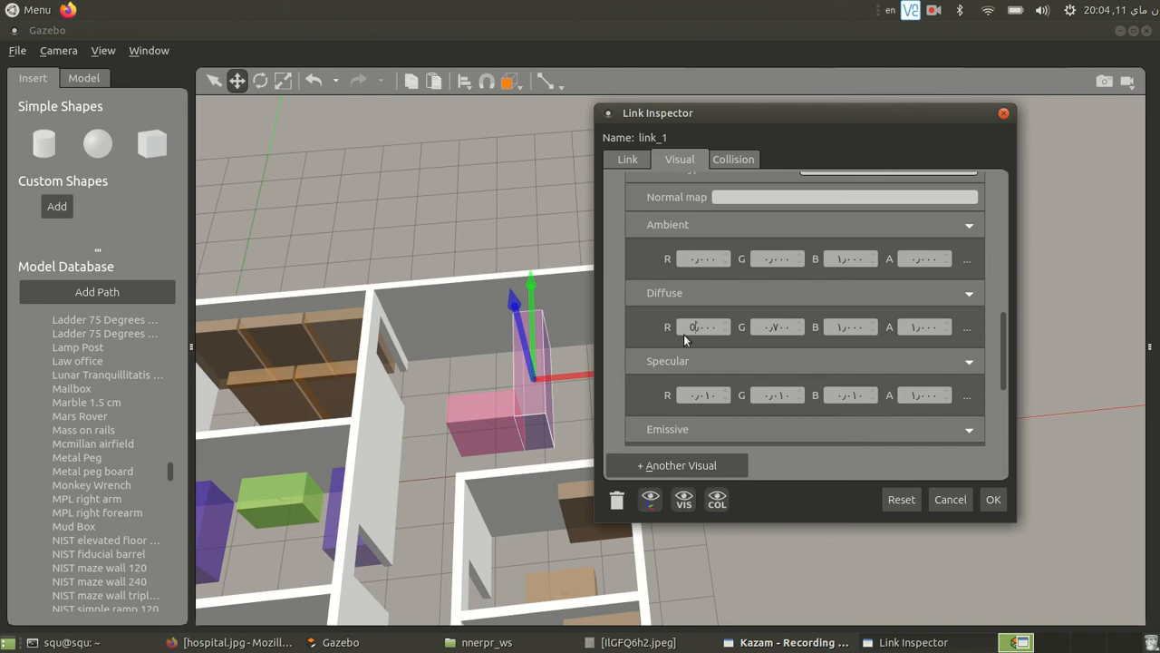
key("Return")
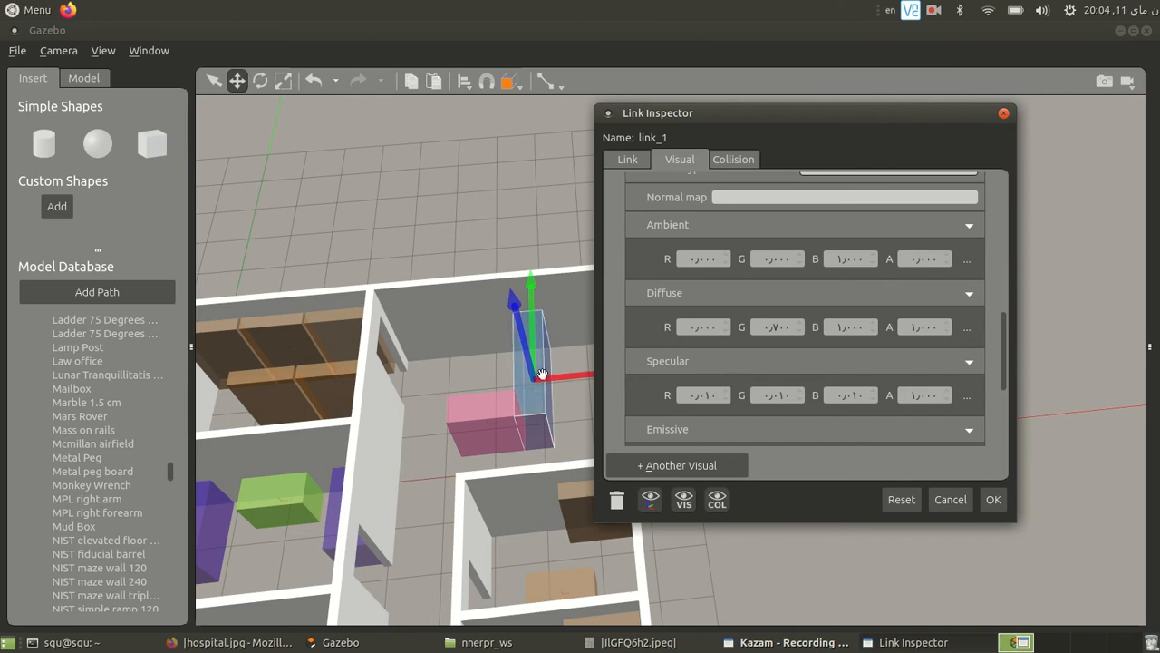
double_click(777, 327)
type("0")
key("Return")
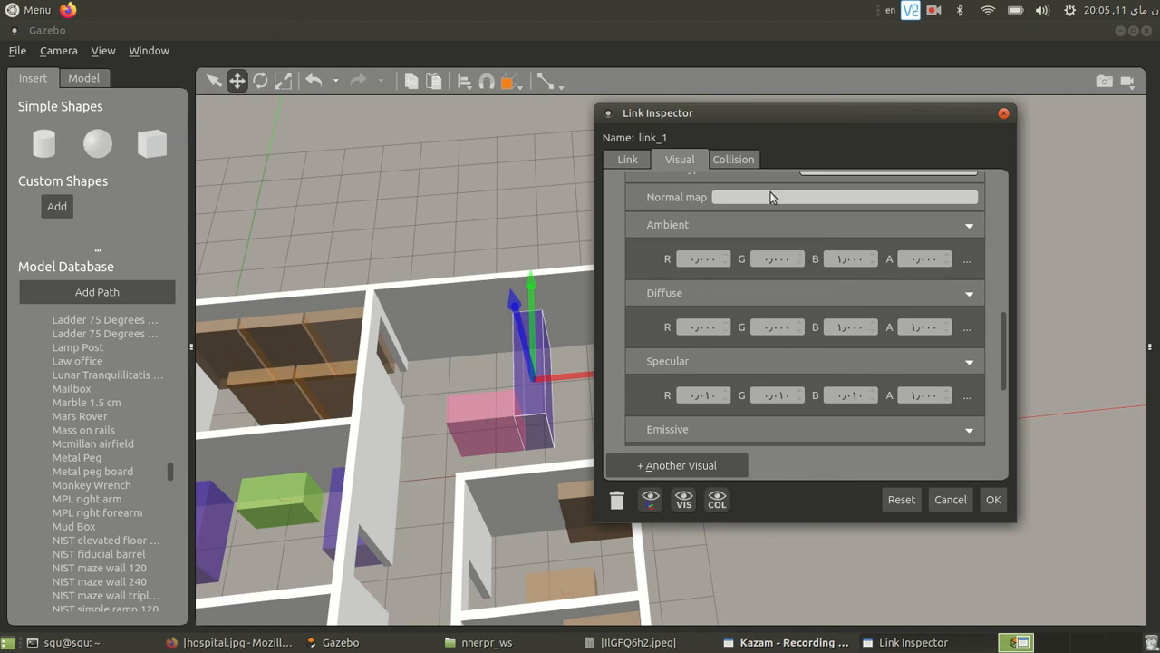
- Examine the box's collision geometry, friction and contact settings, and close the Link Inspector without applying changes
left_click(730, 160)
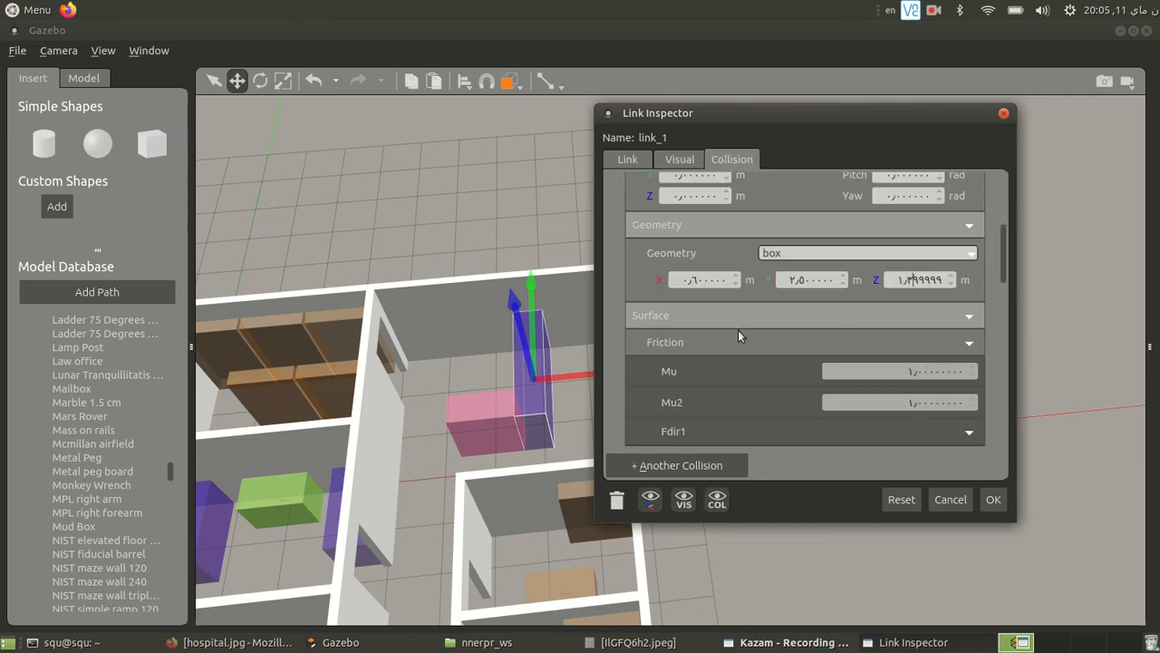
scroll(756, 368, "up", 1)
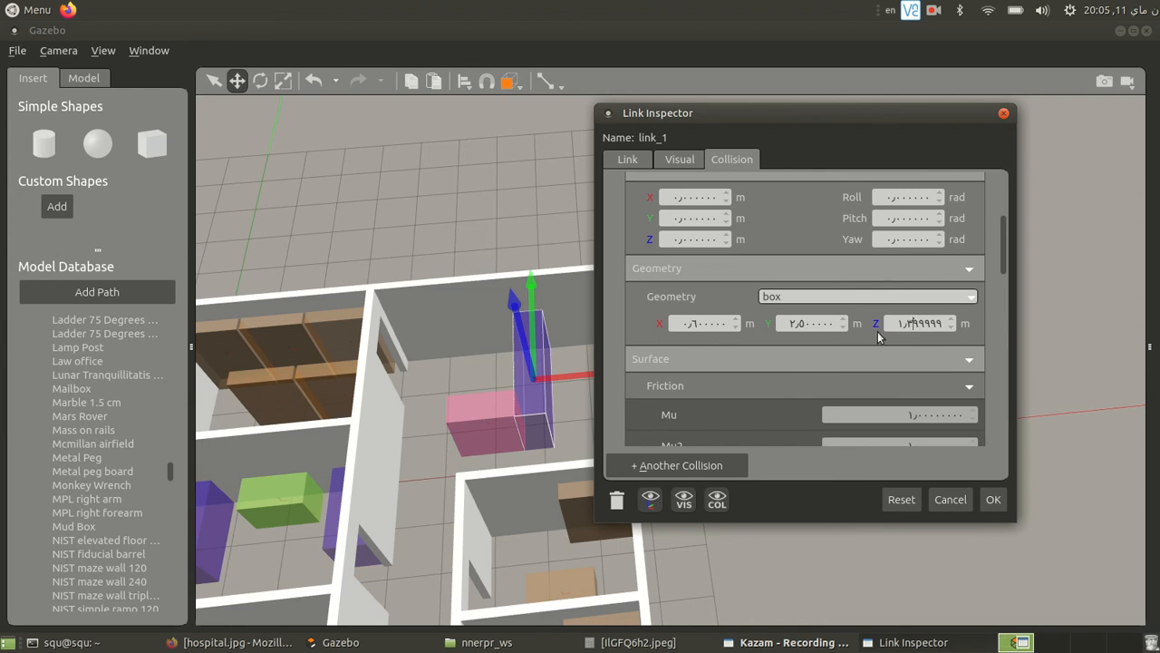
scroll(741, 385, "up", 1)
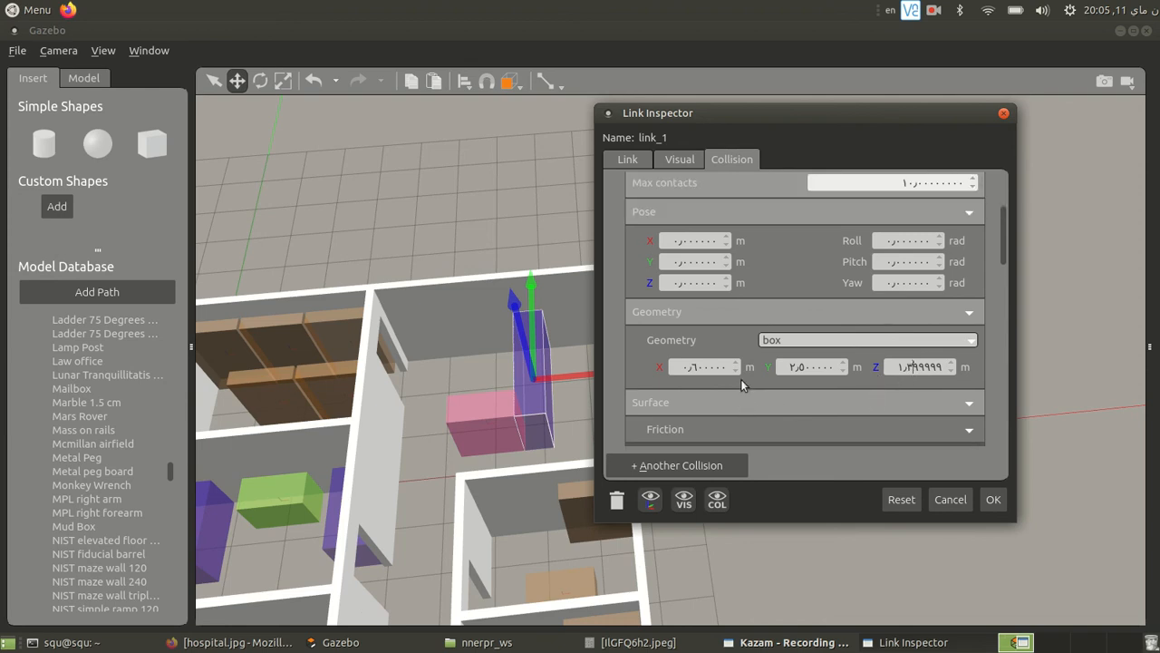
scroll(741, 380, "up", 2)
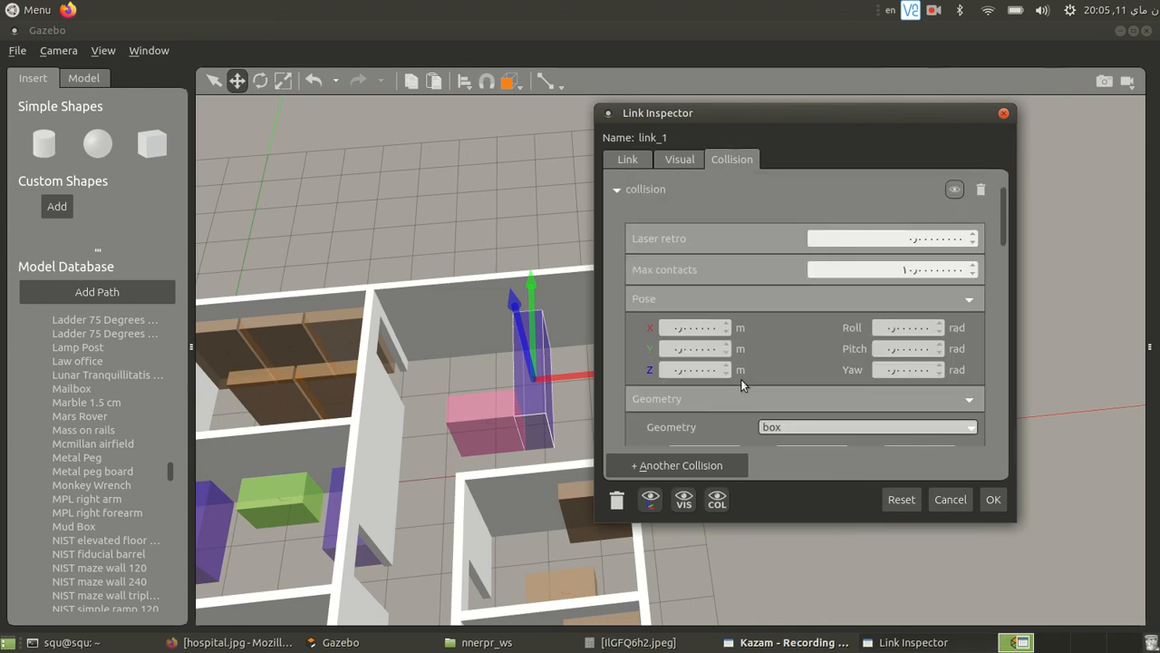
scroll(741, 379, "down", 1)
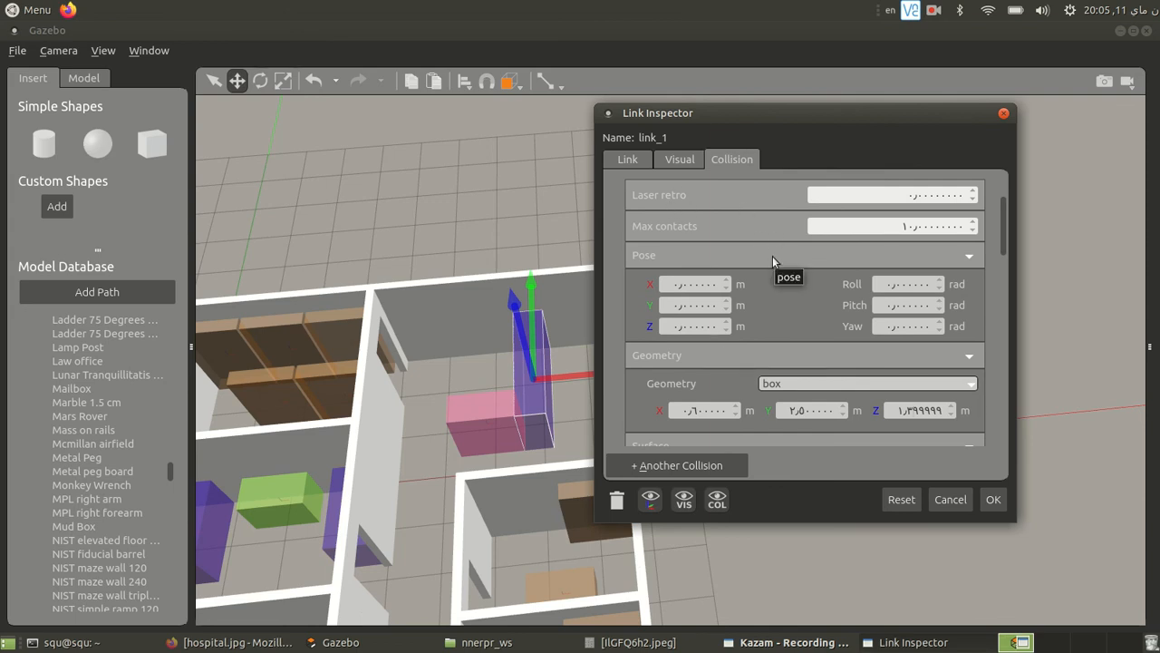
scroll(773, 256, "down", 12)
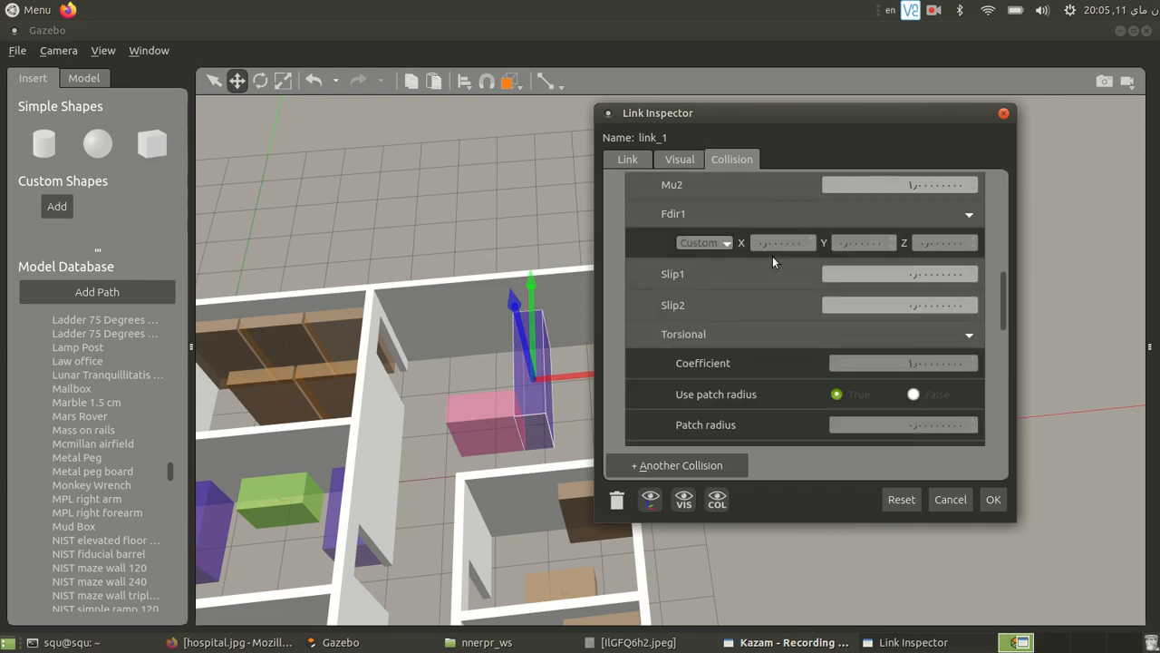
scroll(762, 266, "down", 7)
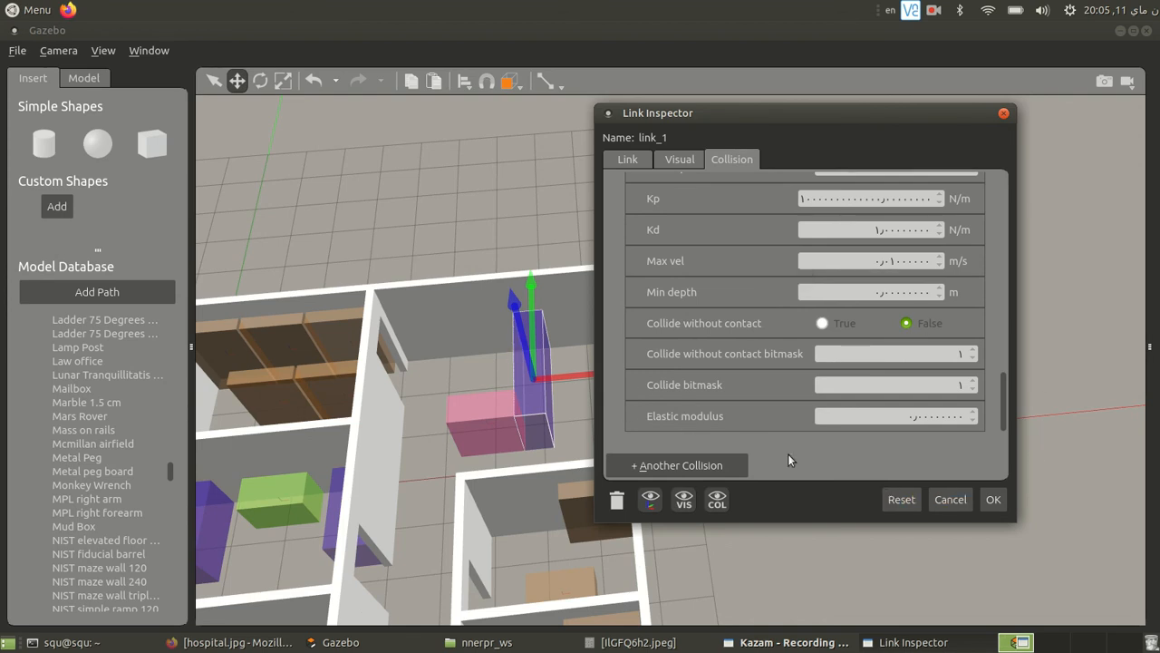
left_click(968, 497)
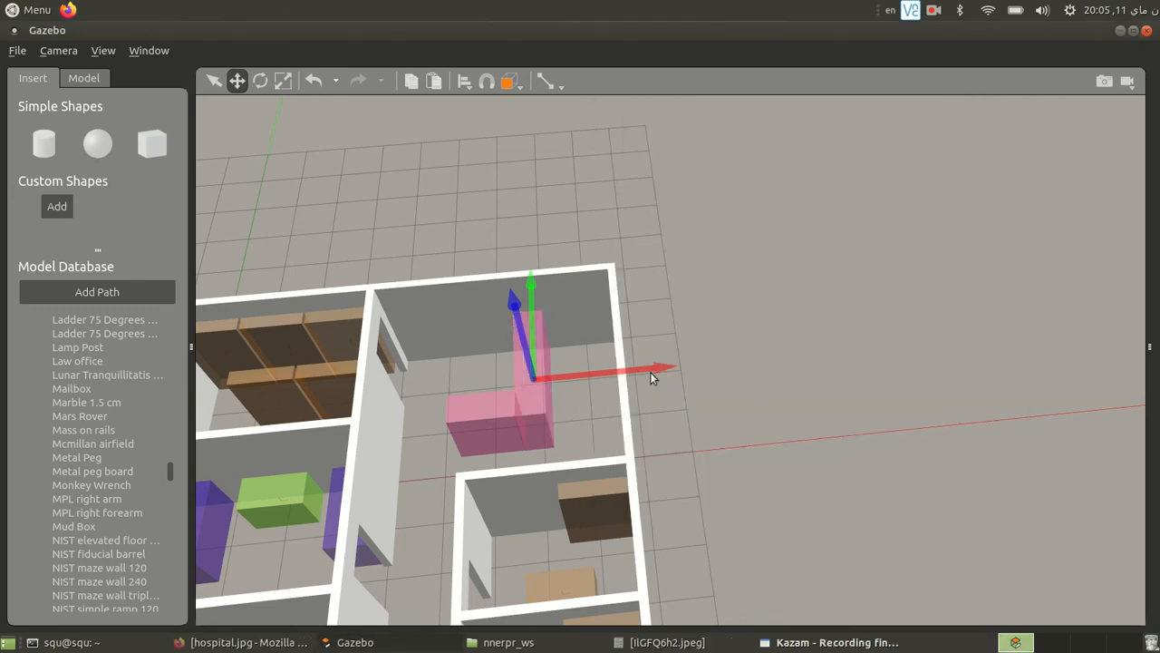
- Try the Rotate and Scale tools on the pink counter box, stretching it along its X axis, and undo the scaling
left_click(259, 81)
left_click_drag(624, 441, 624, 469)
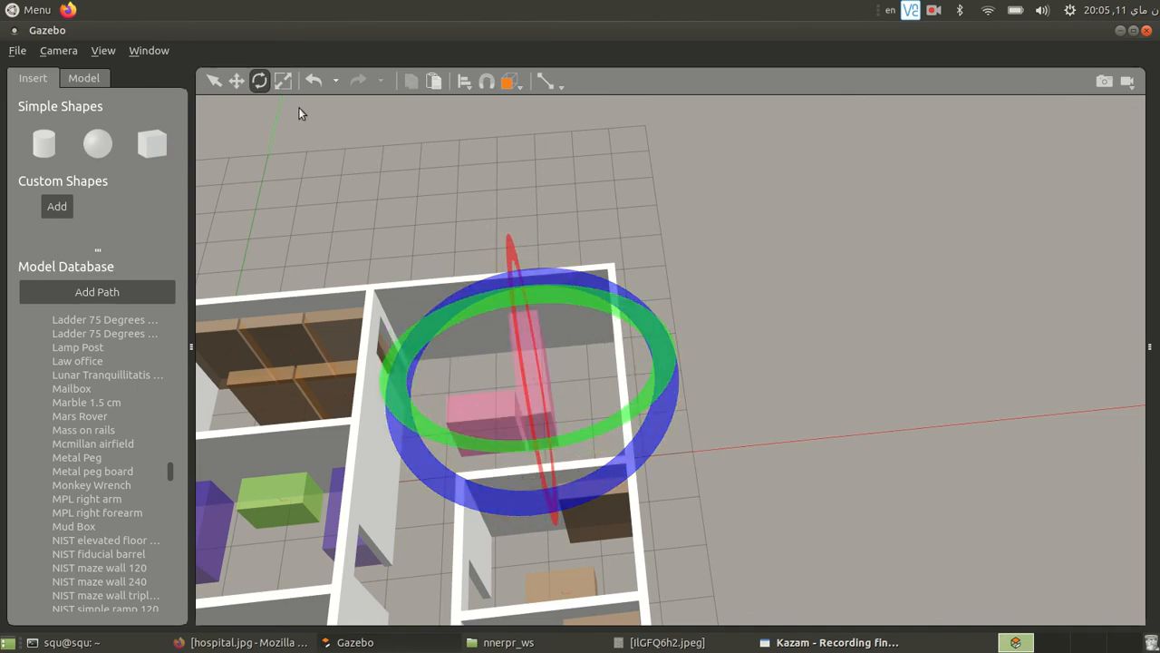
left_click(283, 81)
left_click_drag(660, 371, 803, 333)
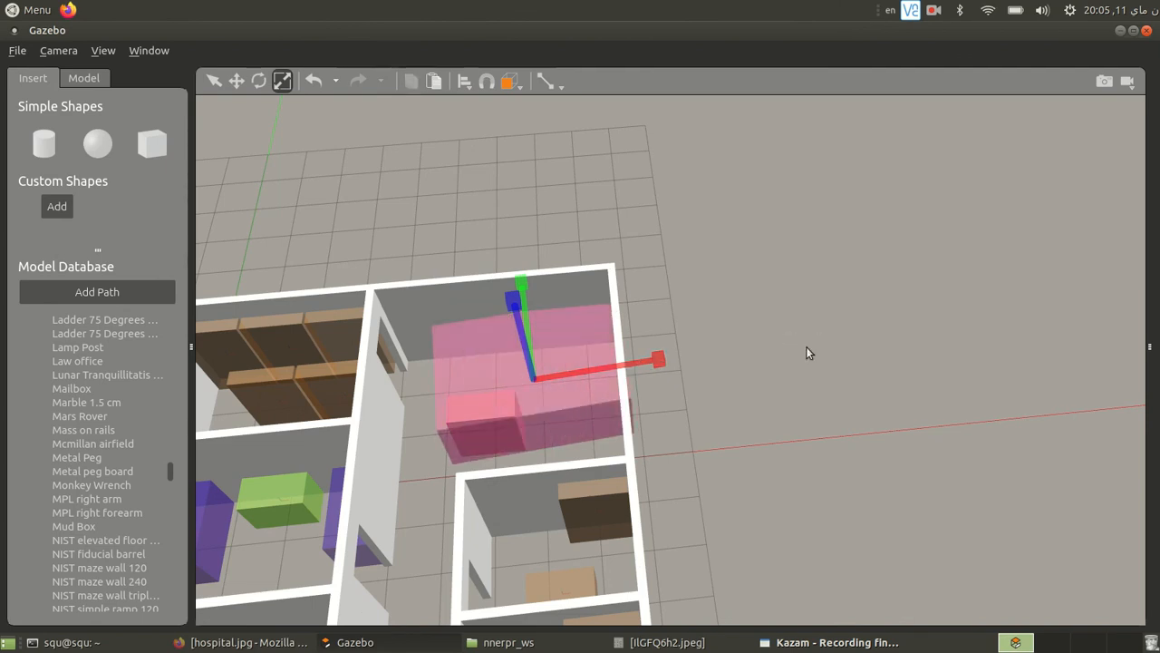
key("ctrl+z")
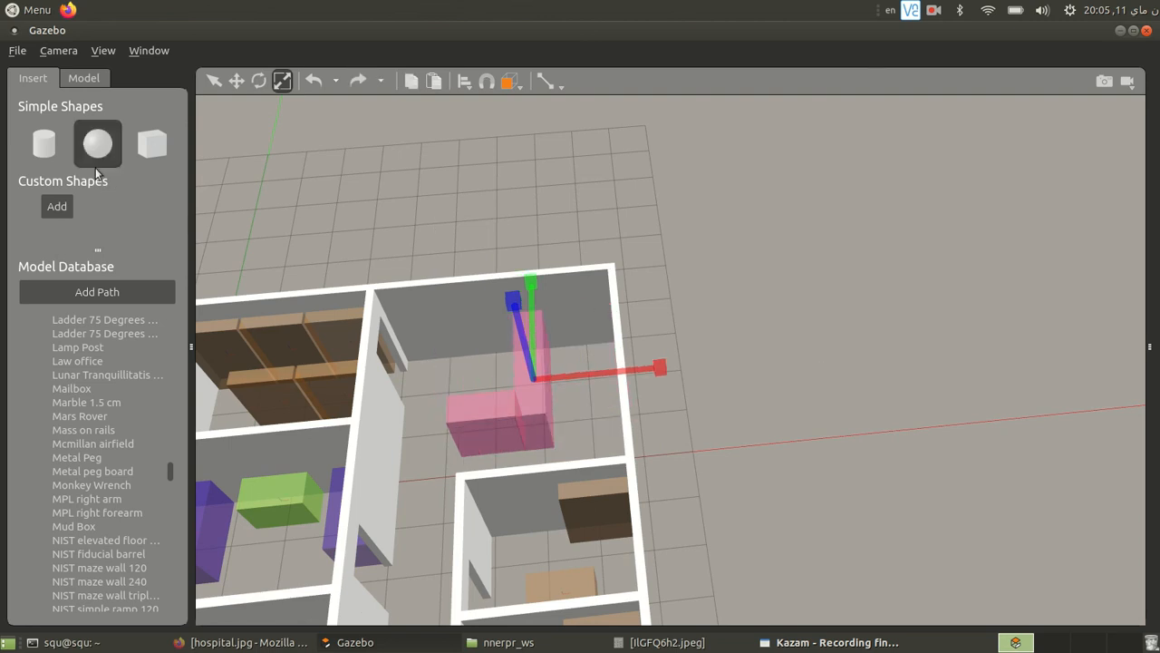
left_click(22, 52)
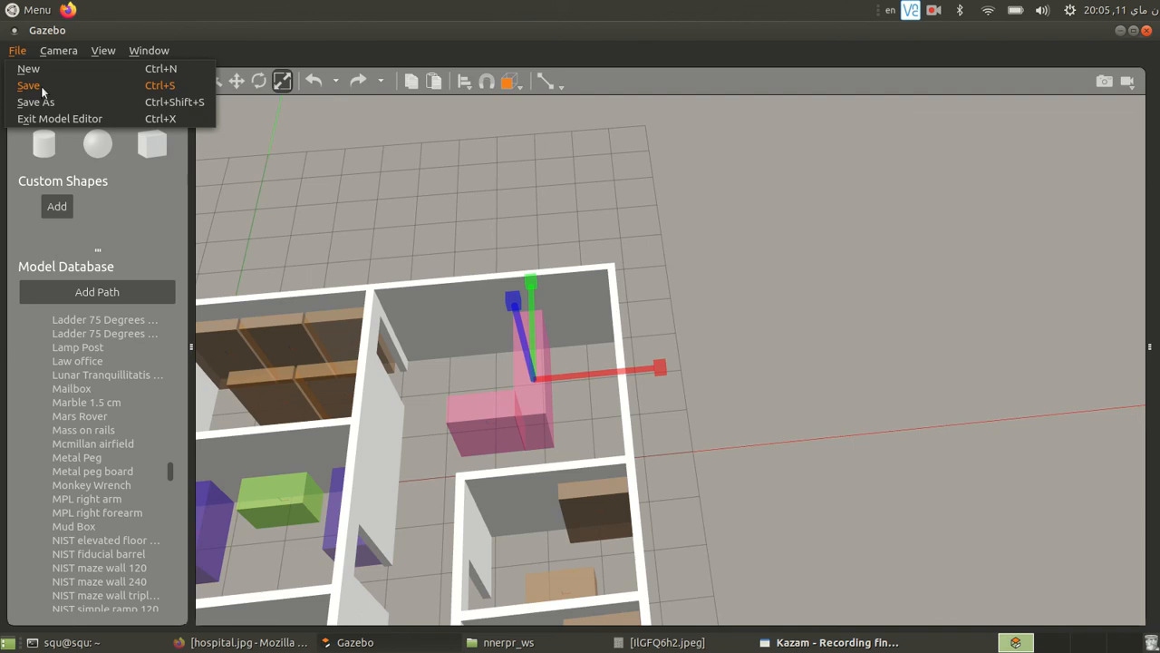
left_click(36, 86)
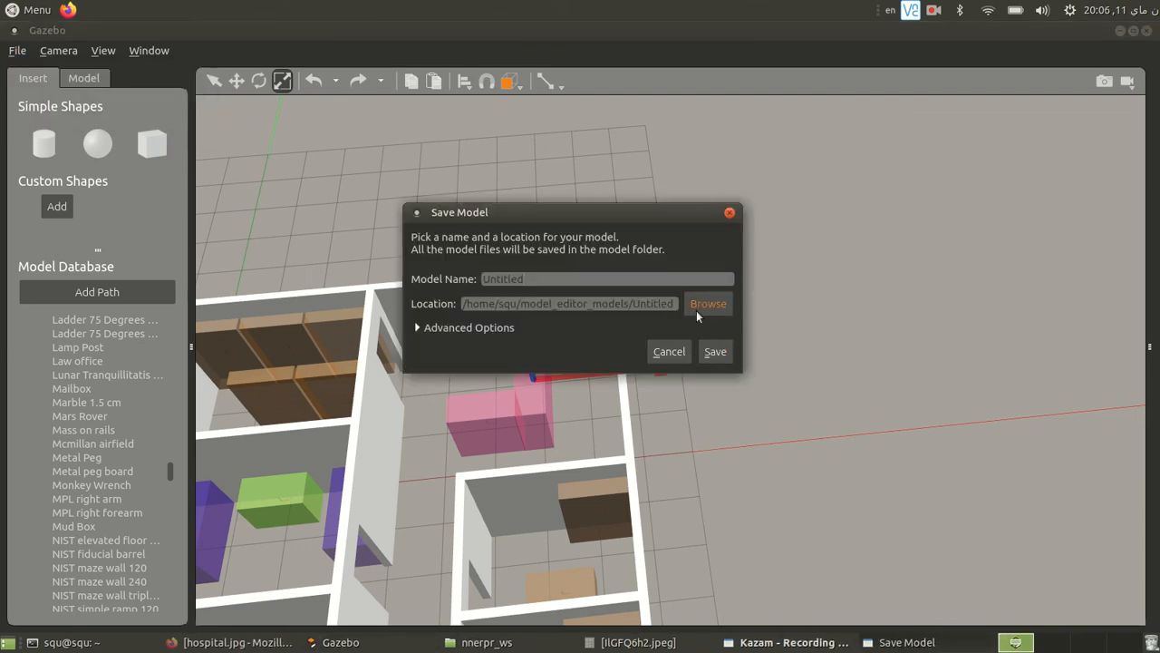
left_click(730, 213)
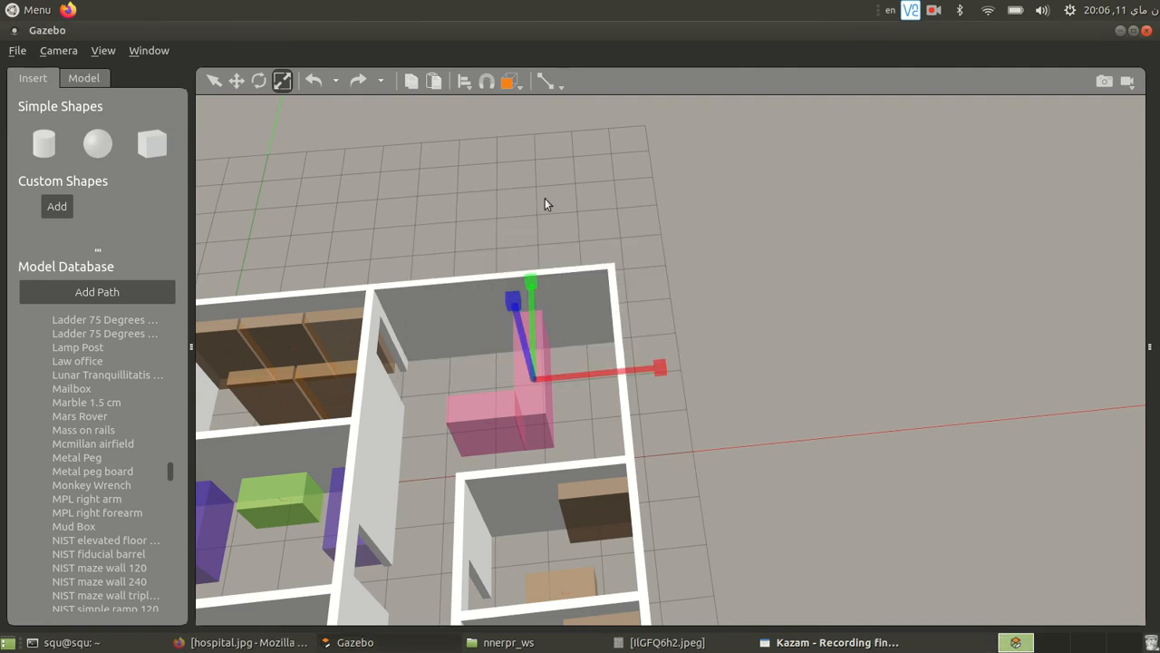
- Start saving the model as a new copy and browse to the nnerpr_ws folder for its location
left_click(14, 56)
left_click(36, 102)
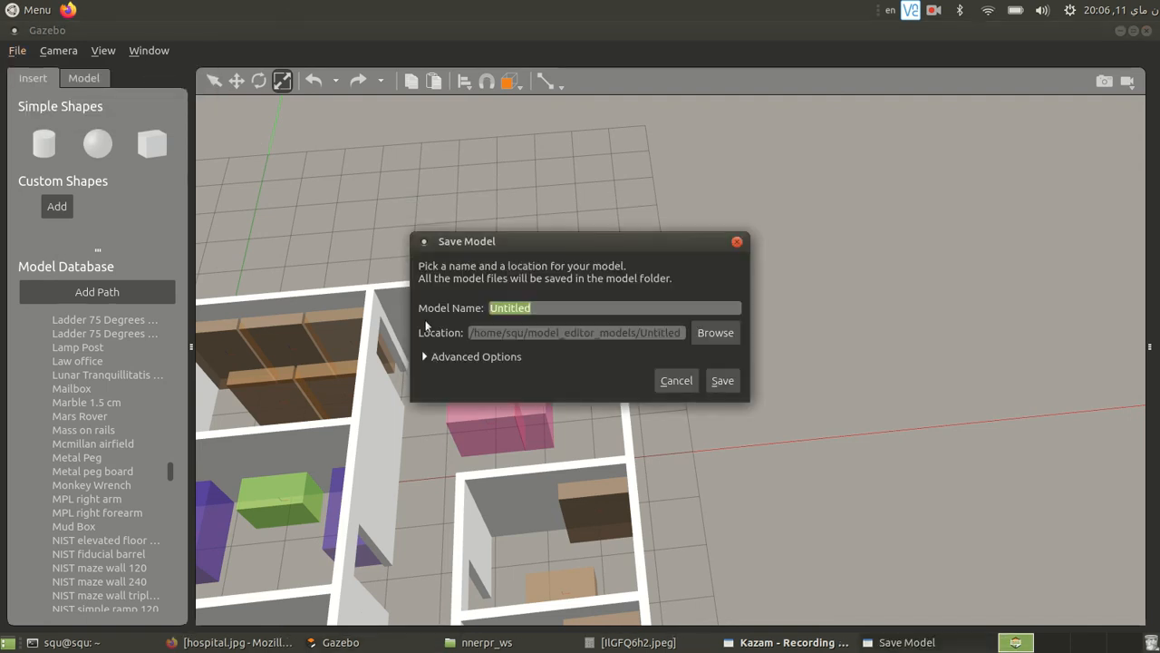
left_click(692, 334)
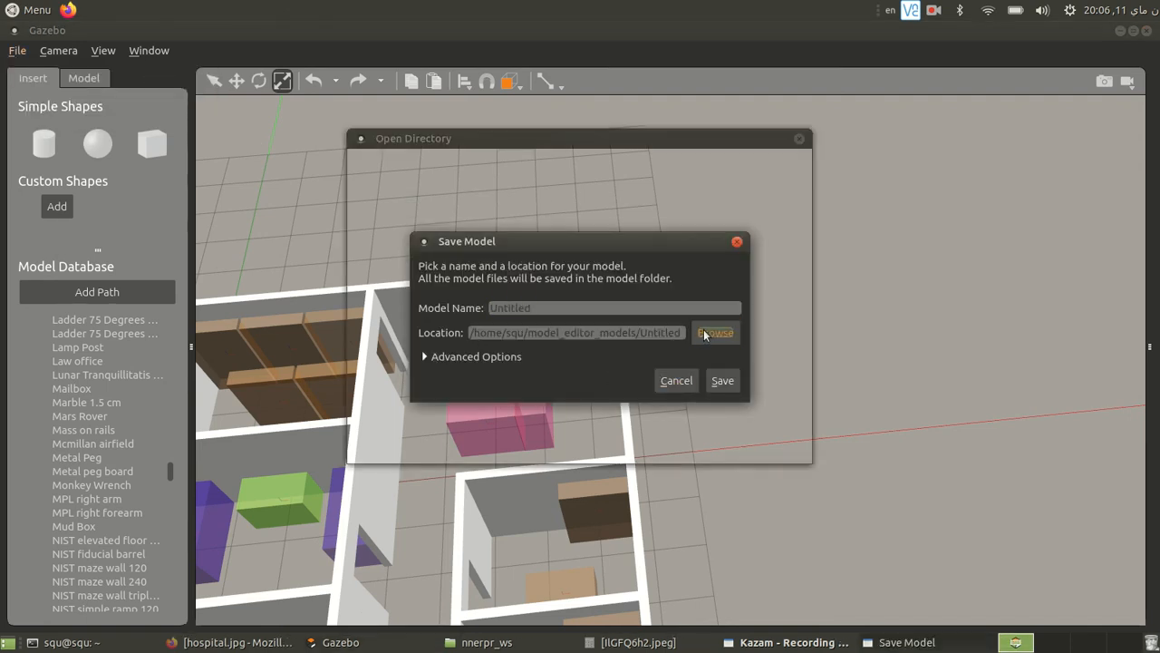
scroll(489, 276, "down", 4)
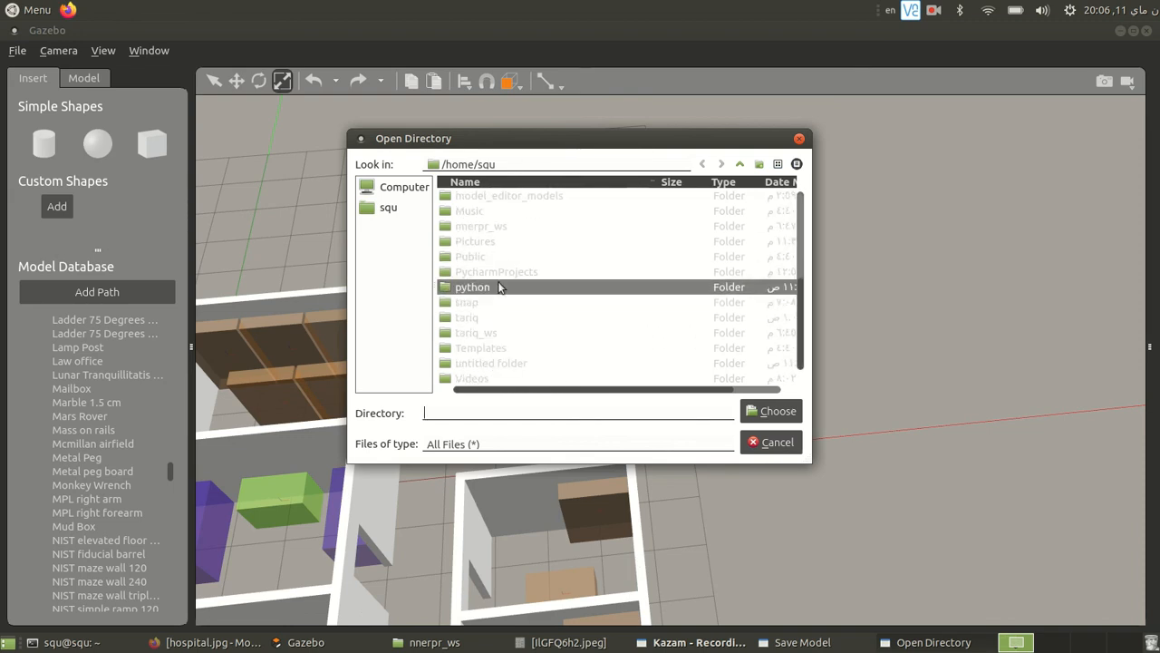
double_click(510, 226)
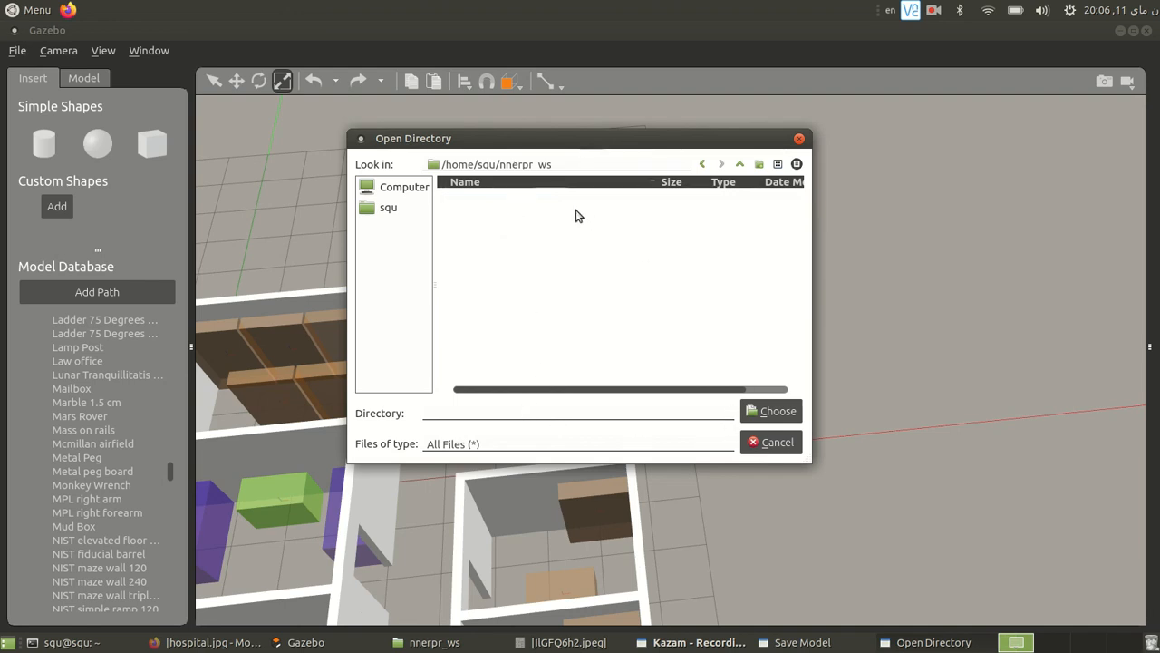
- Enter hospitalWithDecoration as the directory, cut that text for reuse, and choose the nnerpr_ws folder as the save location
left_click(577, 415)
type("hospitalWi")
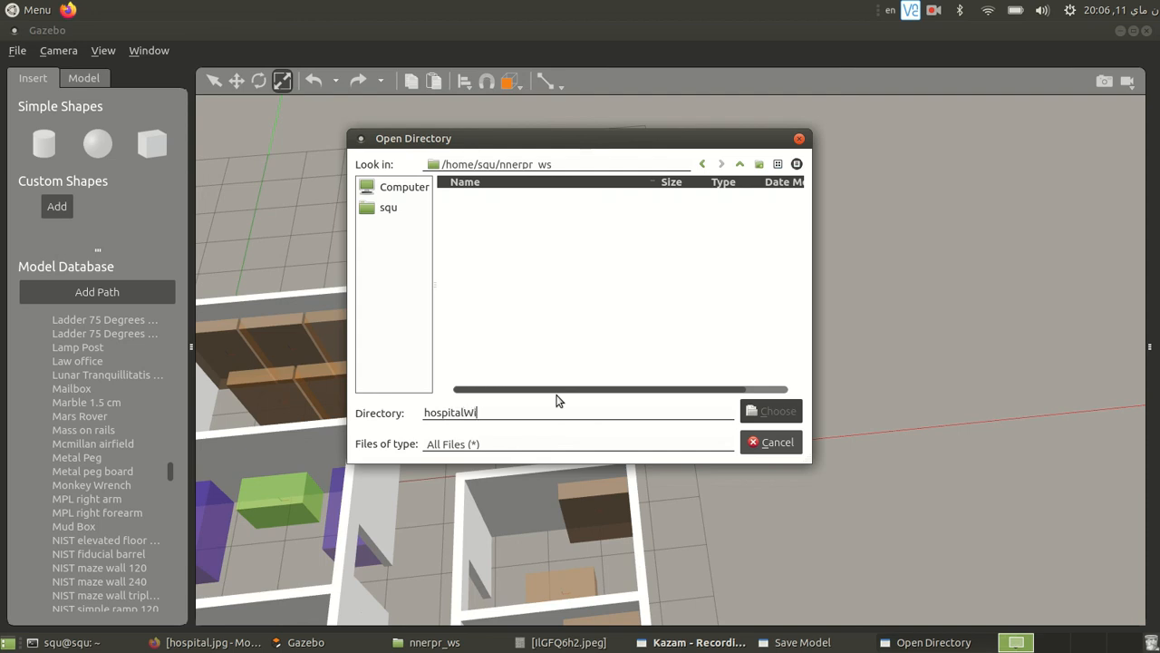
type("th D")
double_click(663, 414)
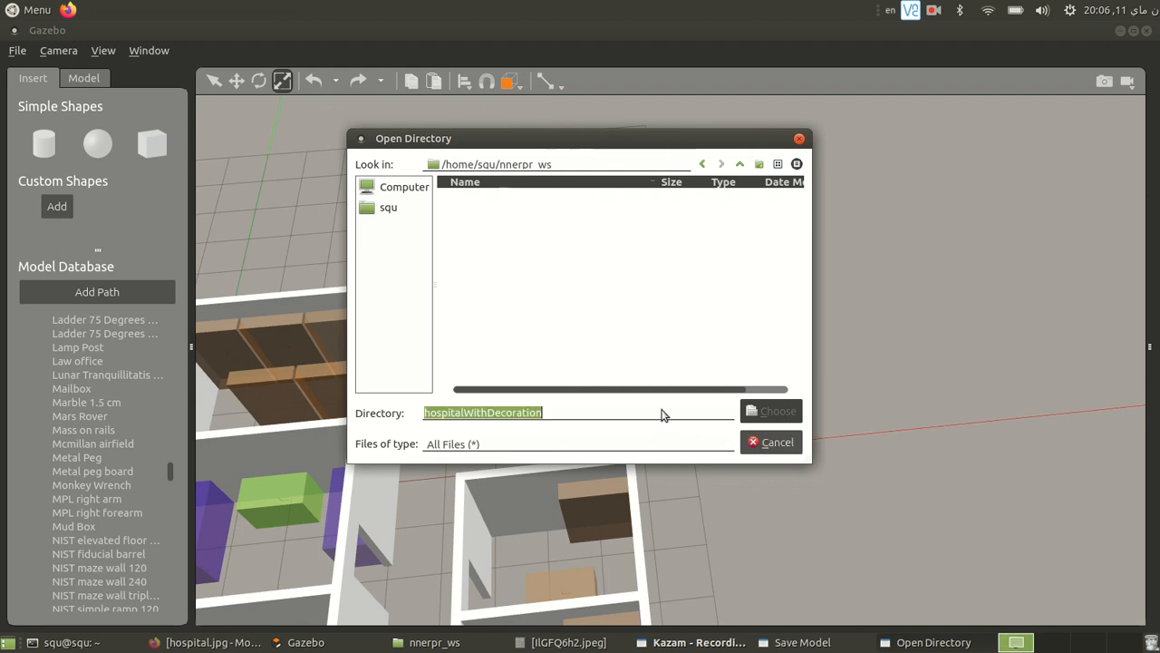
right_click(511, 419)
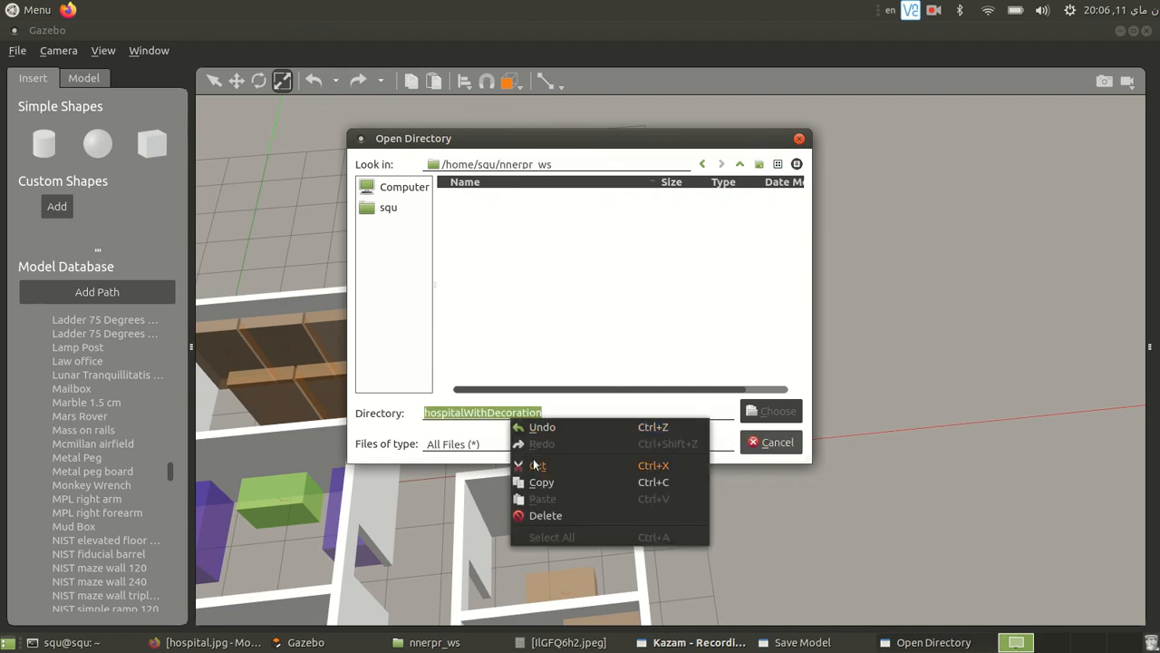
left_click(536, 465)
left_click(762, 412)
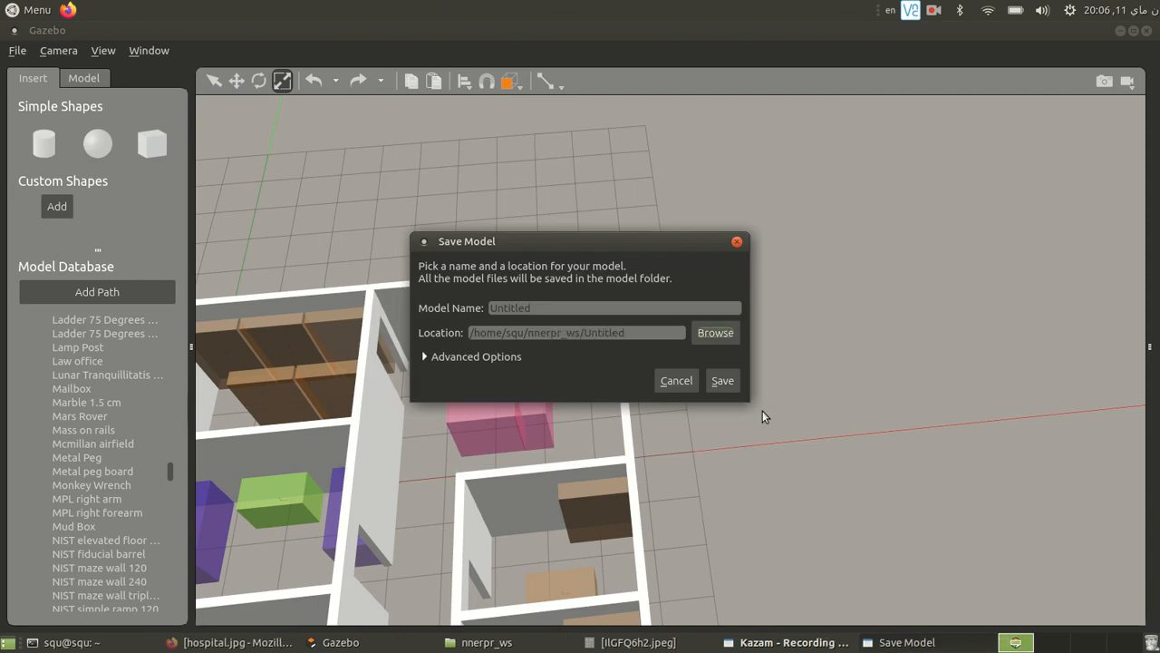
- Name the model hospitalWithDecoration using the cut text and save it
double_click(612, 309)
key("ctrl+v")
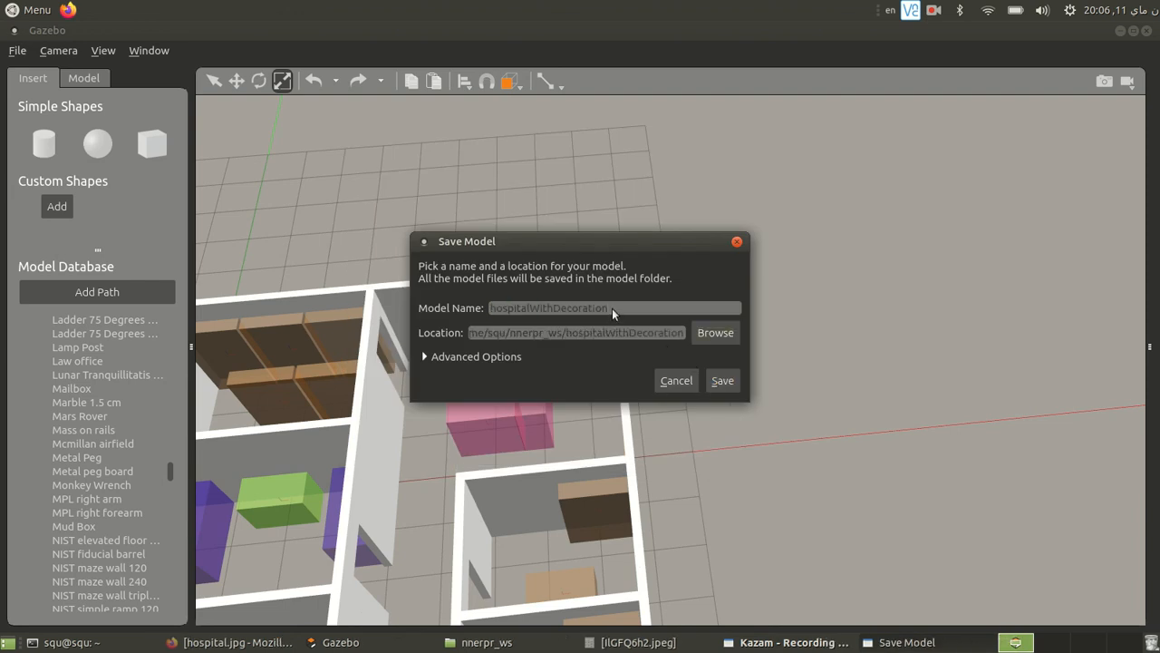
left_click(722, 379)
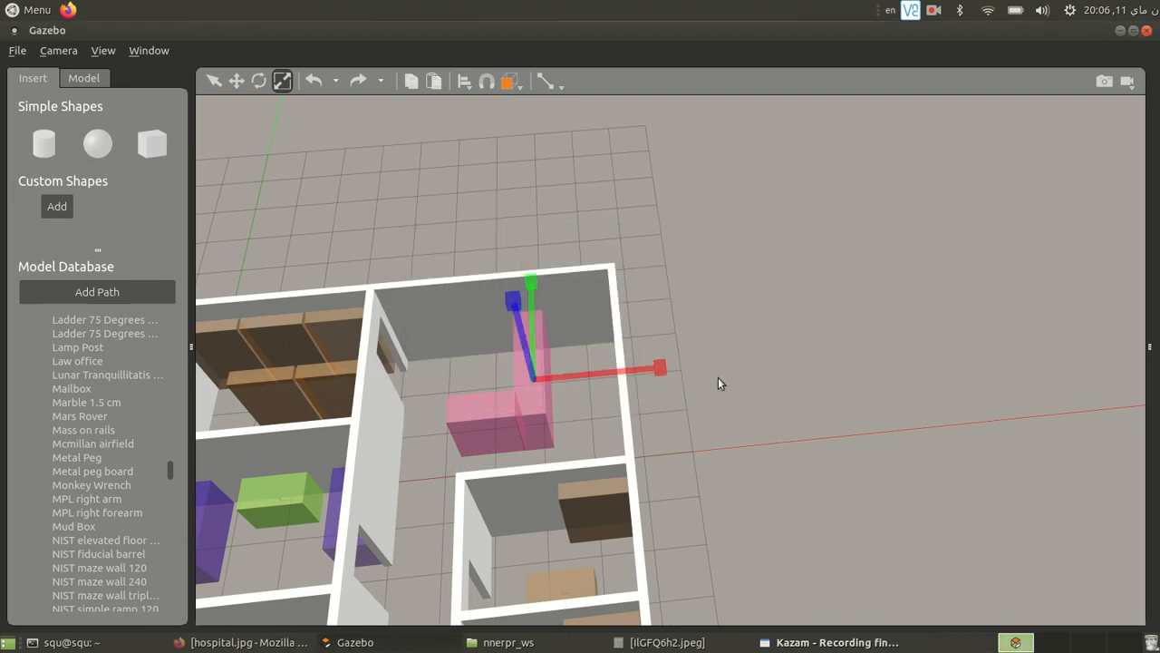
- Inspect the whole furnished hospital model from farther out and from different angles in the Model Editor
mouse_move(702, 297)
middle_mouse_down()
mouse_move(567, 229)
mouse_move(463, 198)
mouse_move(724, 326)
middle_mouse_up()
scroll(723, 327, "down", 10)
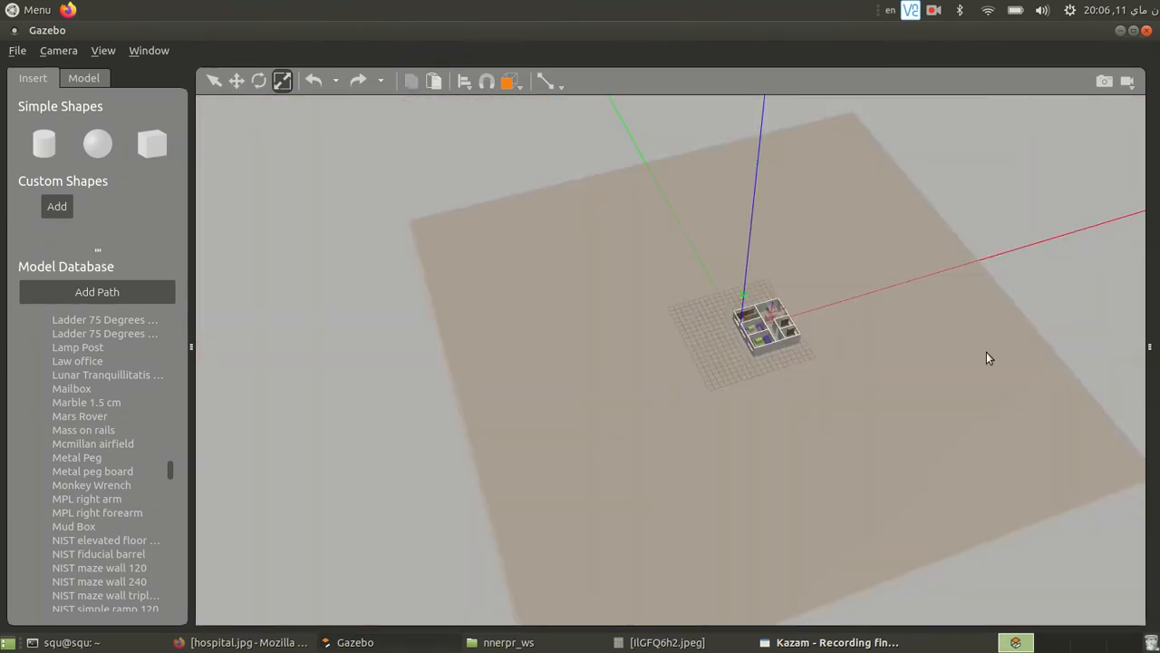
left_click(910, 382)
mouse_move(909, 382)
left_mouse_down()
mouse_move(922, 377)
mouse_move(794, 365)
mouse_move(761, 402)
left_mouse_up()
scroll(653, 339, "up", 6)
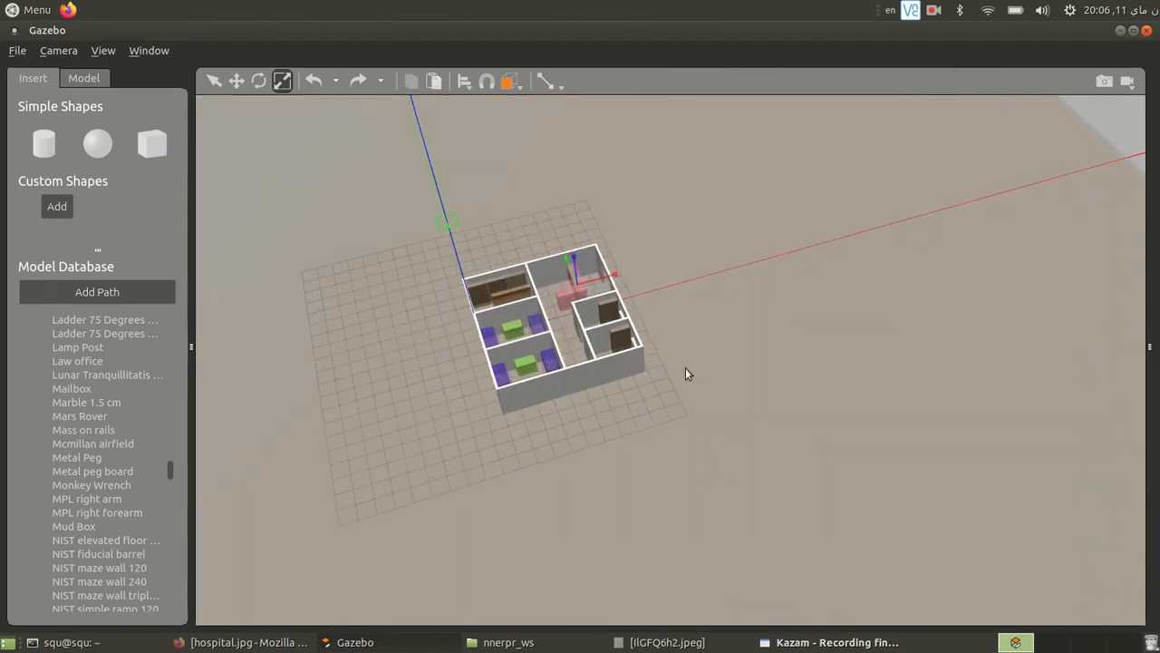
scroll(688, 343, "up", 5)
scroll(688, 343, "down", 3)
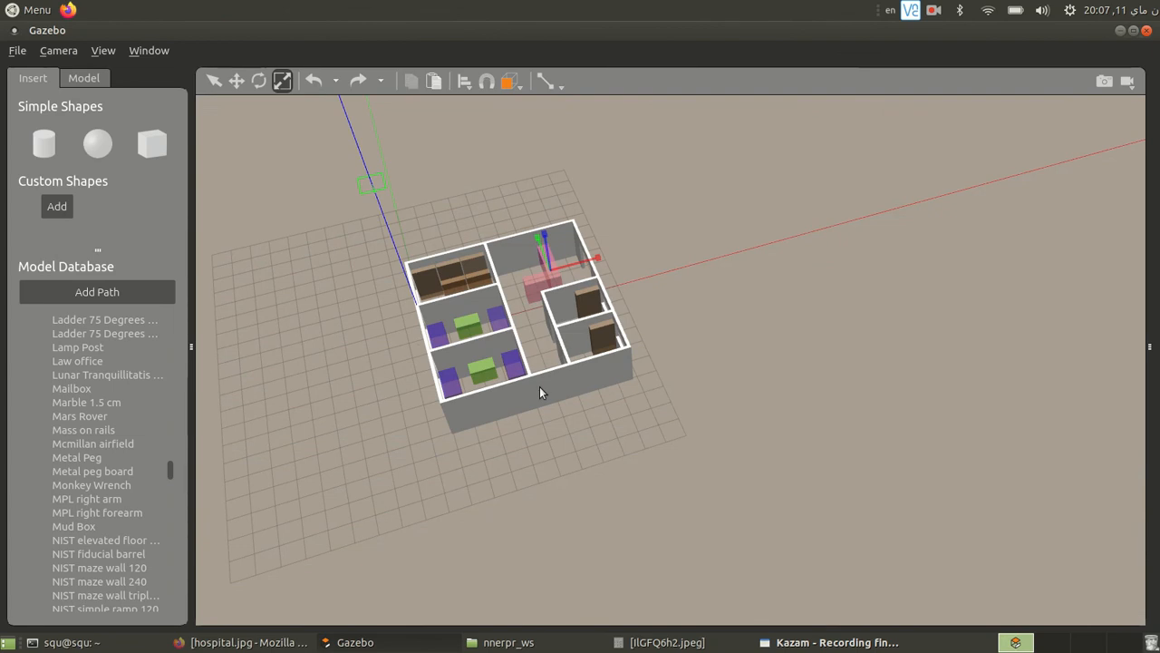
- Exit the Model Editor and return to the simulation world with the furnished hospital model
left_click(16, 51)
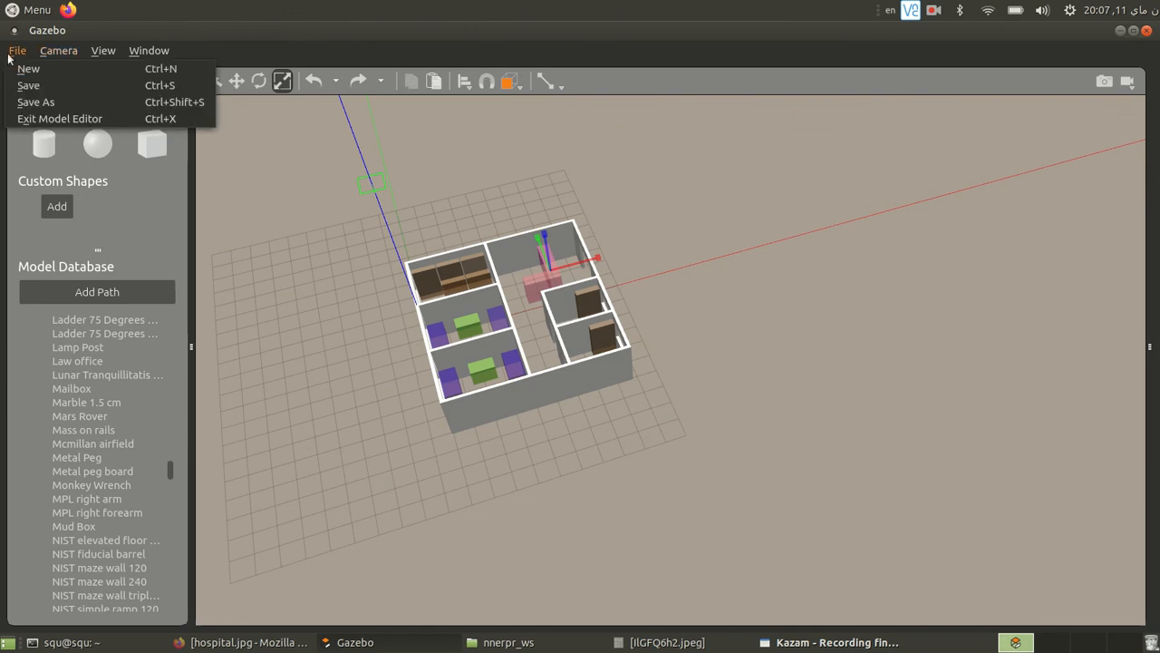
left_click(48, 118)
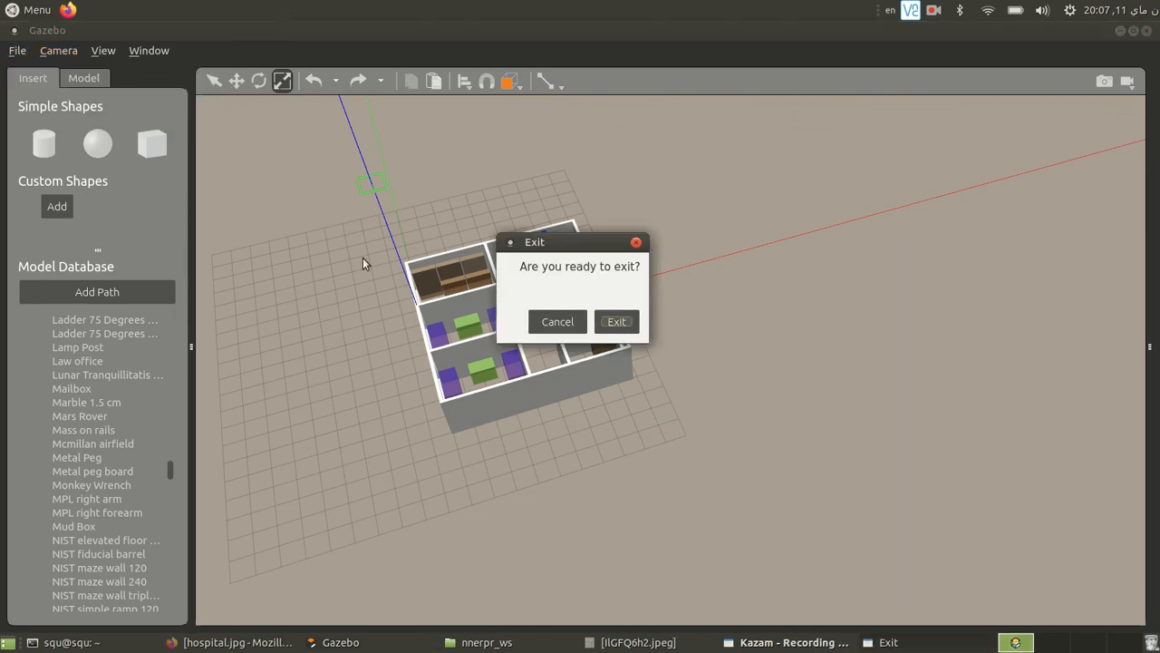
left_click(627, 322)
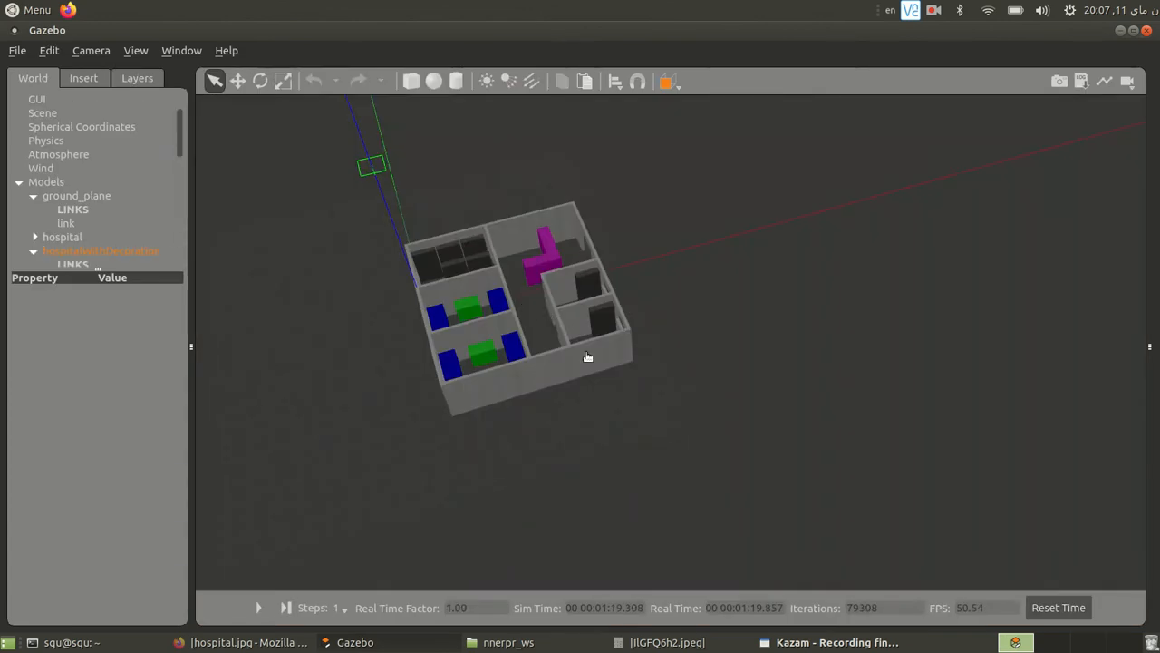
- Examine the rooms and furniture of the hospitalWithDecoration model in the simulation world from several angles
left_click_drag(635, 345, 556, 381)
scroll(399, 324, "up", 4)
mouse_move(400, 324)
middle_mouse_down()
mouse_move(482, 328)
mouse_move(230, 268)
mouse_move(397, 352)
mouse_move(426, 386)
mouse_move(380, 332)
middle_mouse_up()
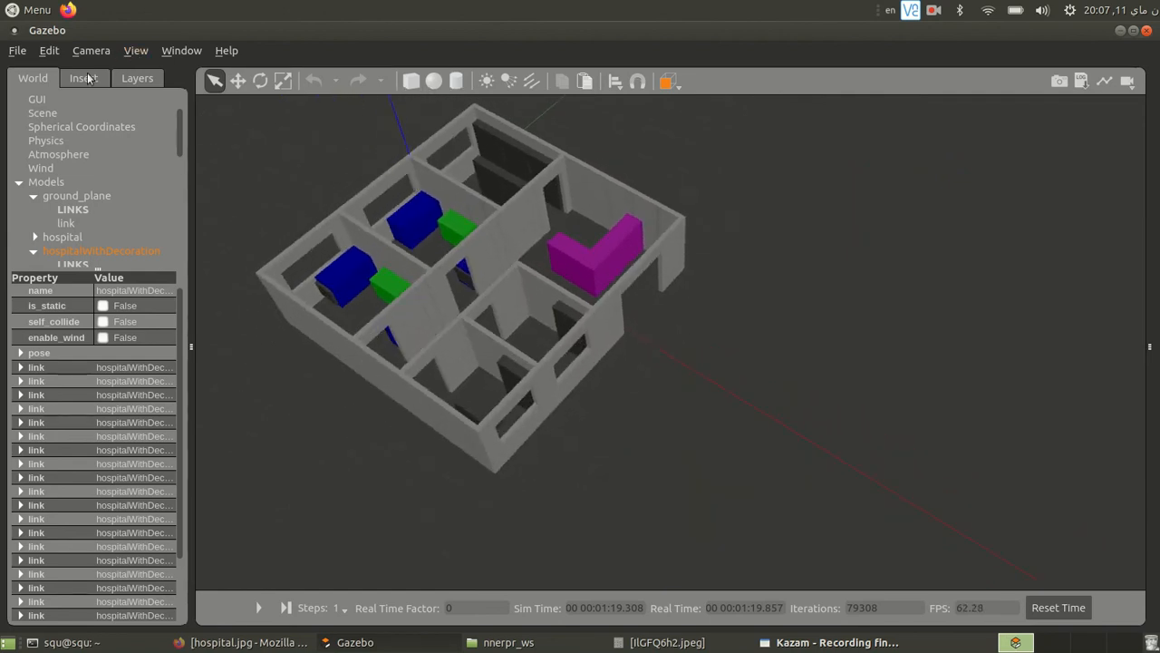
left_click(16, 51)
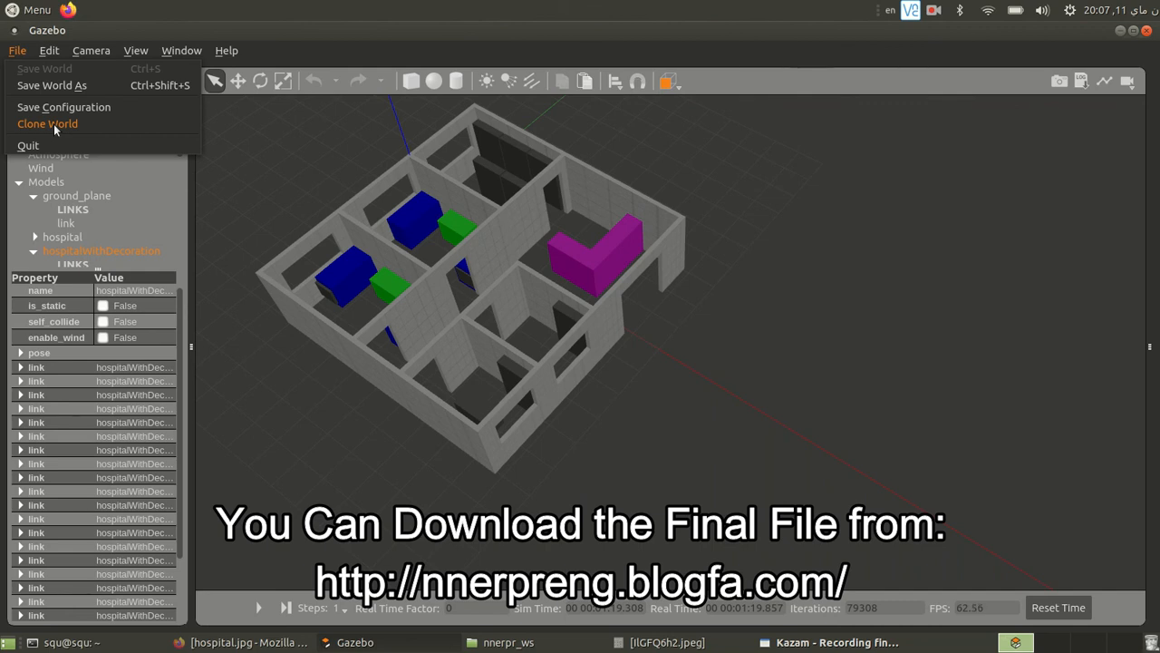
left_click(252, 333)
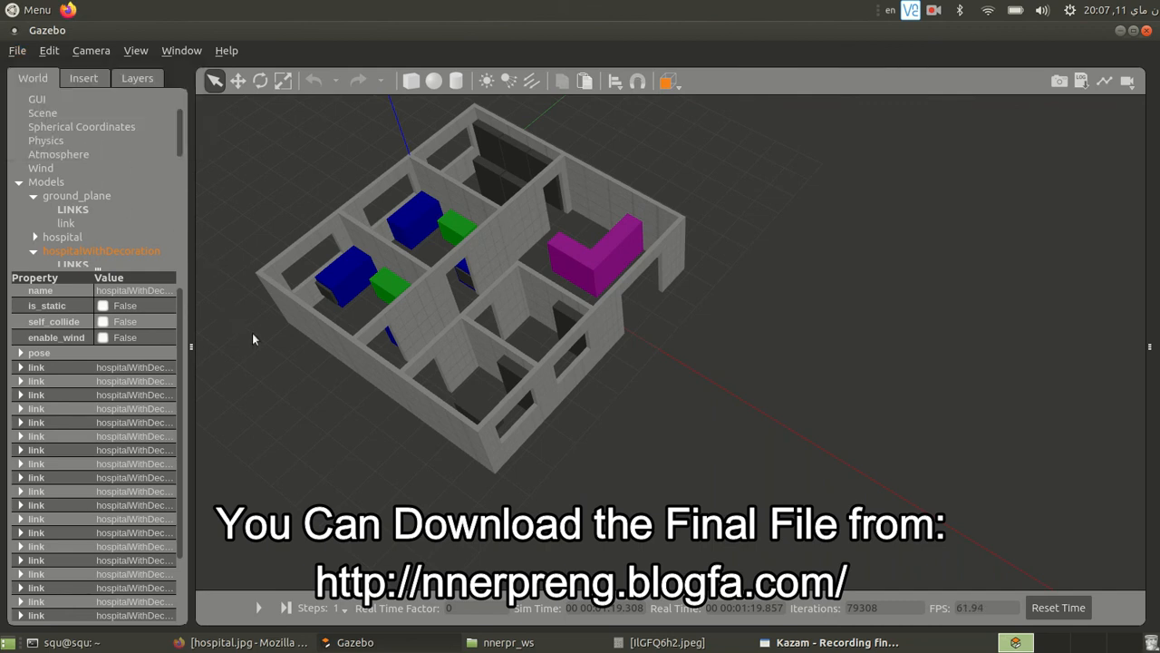
scroll(294, 300, "up", 2)
mouse_move(701, 398)
middle_mouse_down()
mouse_move(583, 406)
mouse_move(576, 382)
mouse_move(820, 369)
mouse_move(845, 431)
mouse_move(927, 364)
mouse_move(949, 323)
mouse_move(919, 357)
middle_mouse_up()
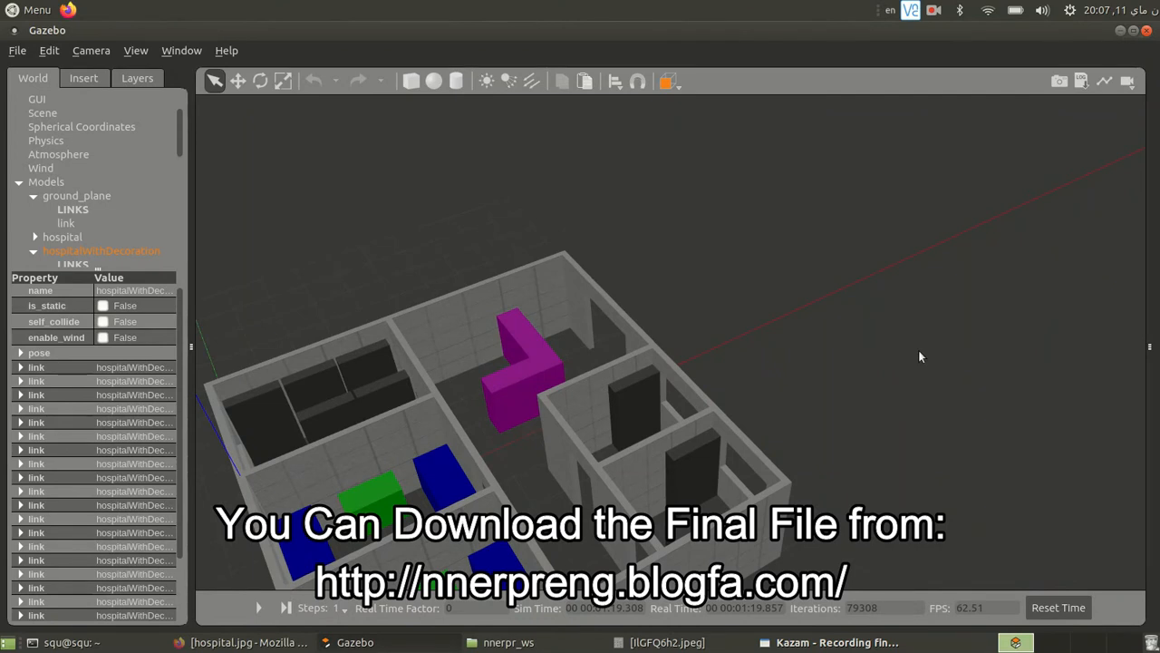